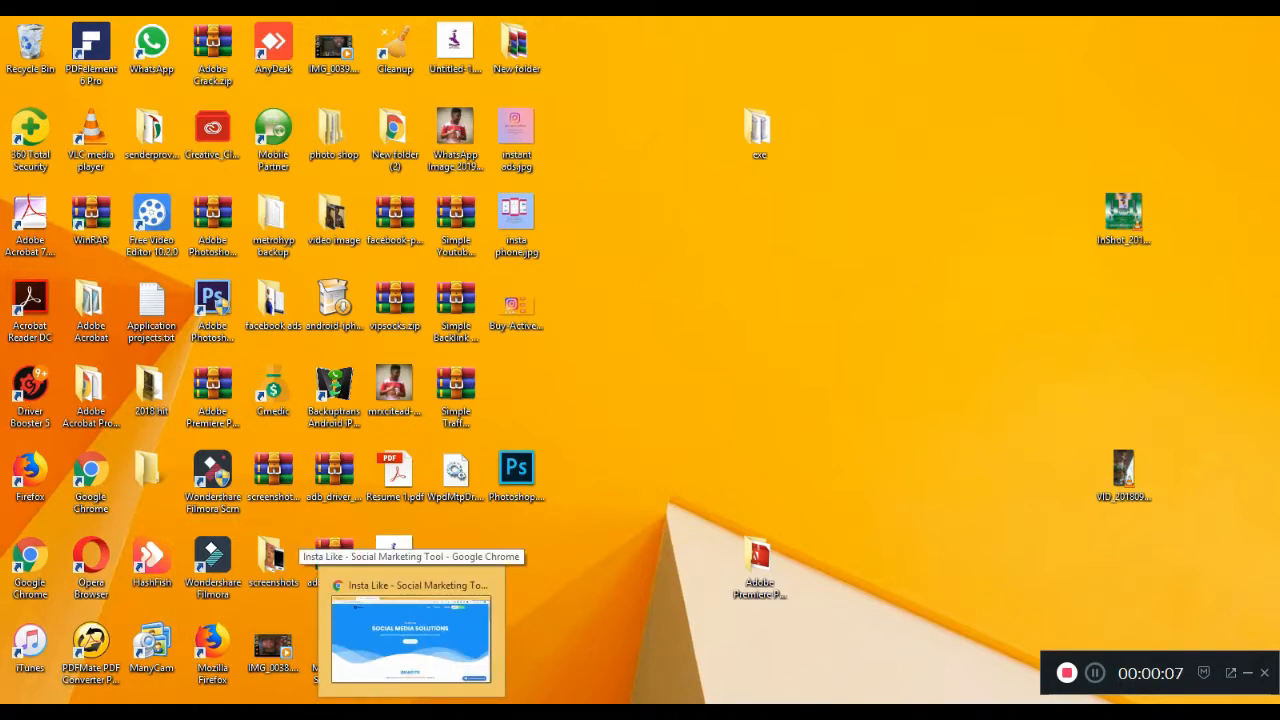
Bring Chrome back up and reload the instalike.com.ng home page.
left_click(411, 630)
left_click(285, 62)
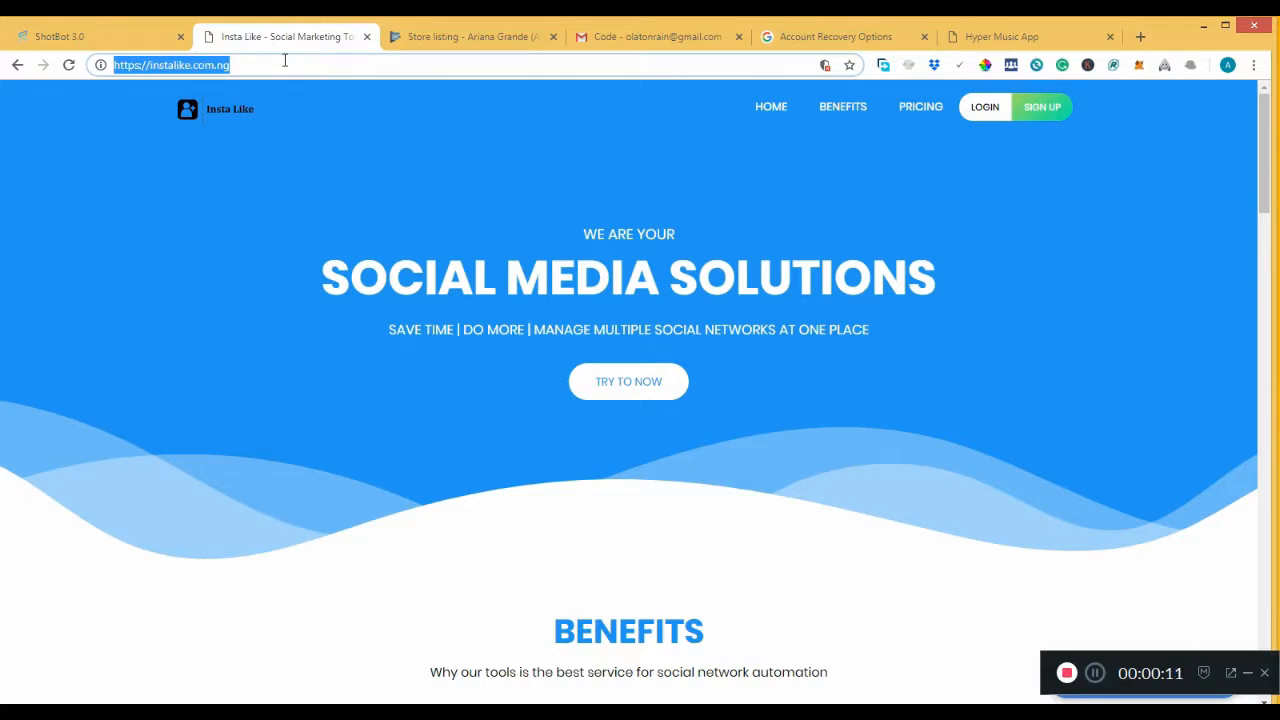
type("htt")
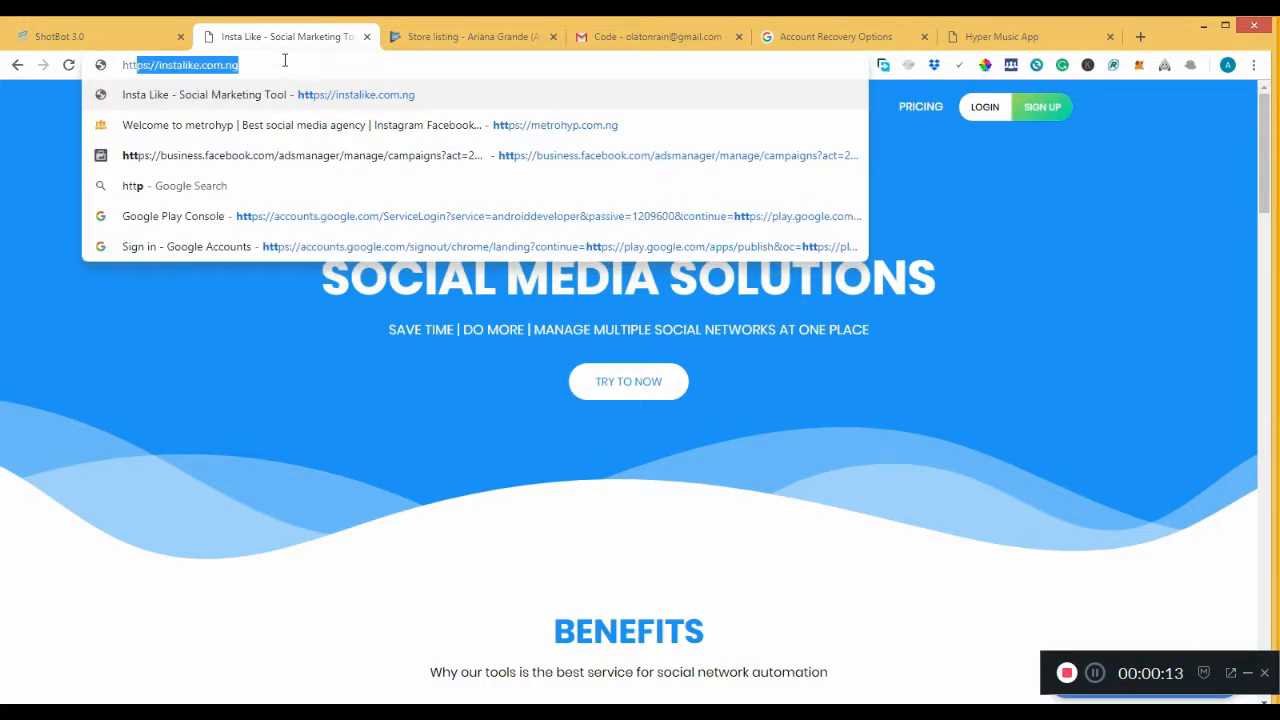
key("Right")
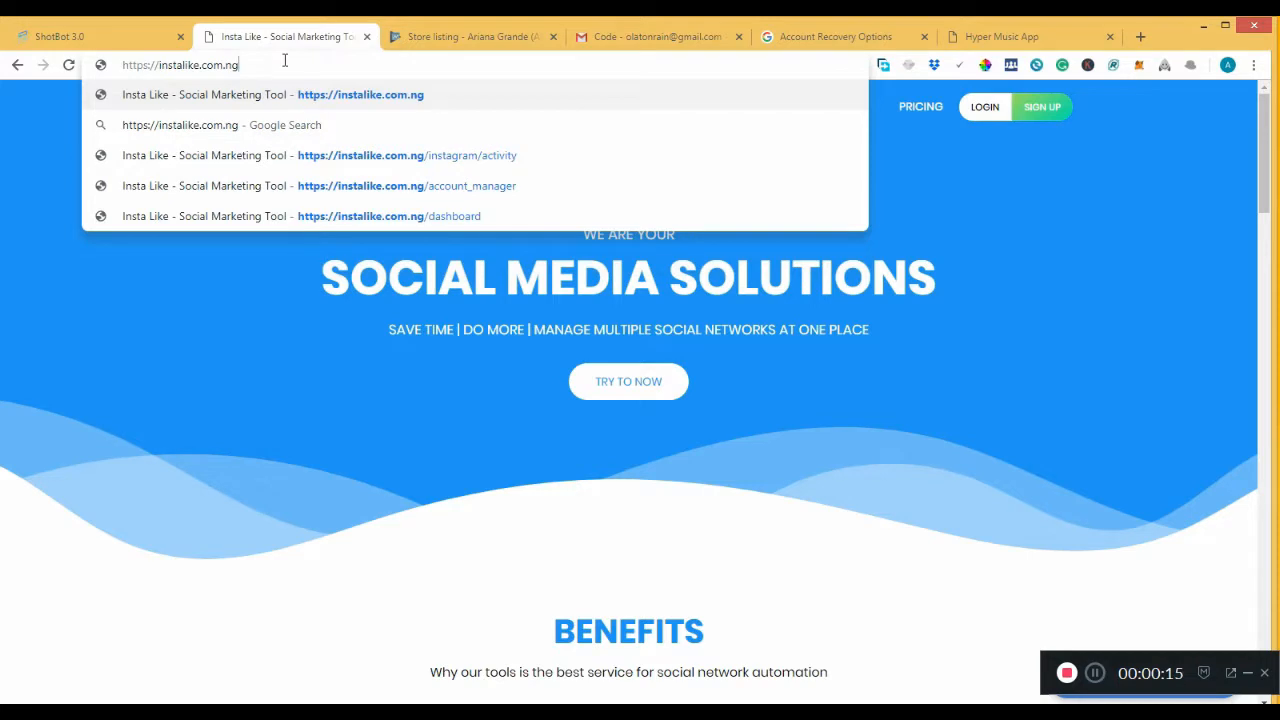
key("Return")
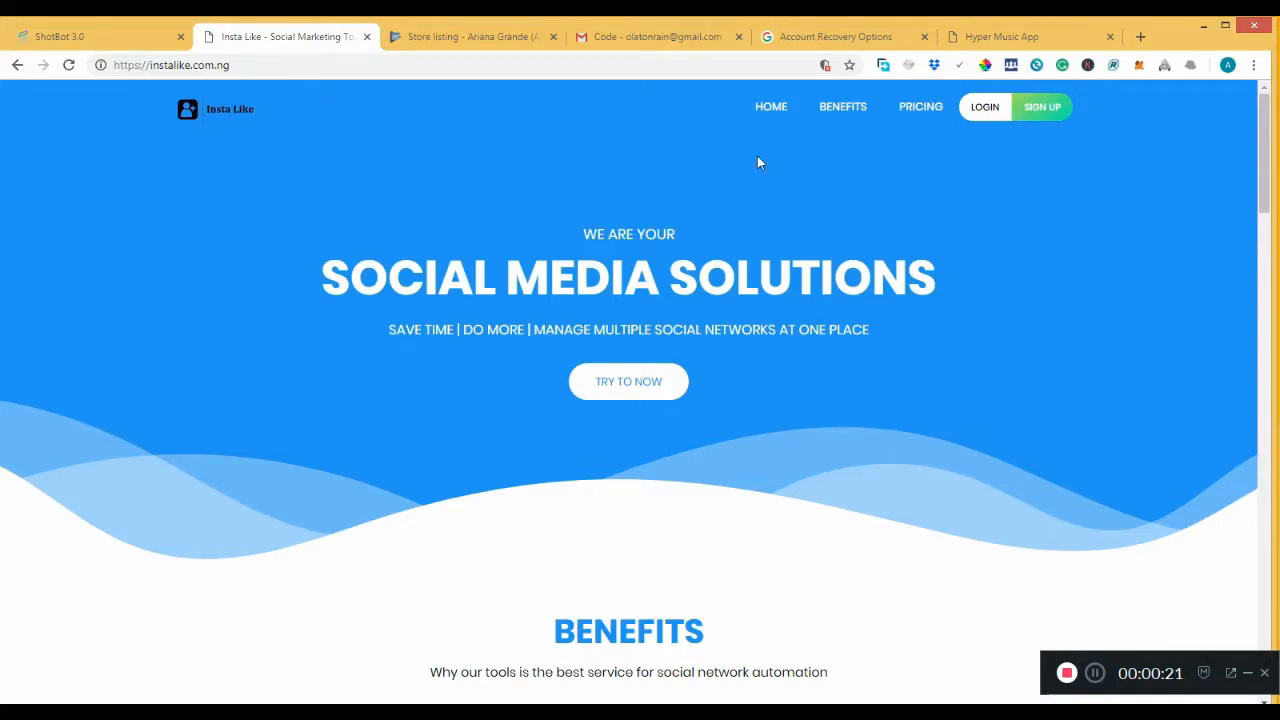
Sign up with full name, e-mail, password and Africa/Lagos timezone, accepting the terms.
left_click(1050, 109)
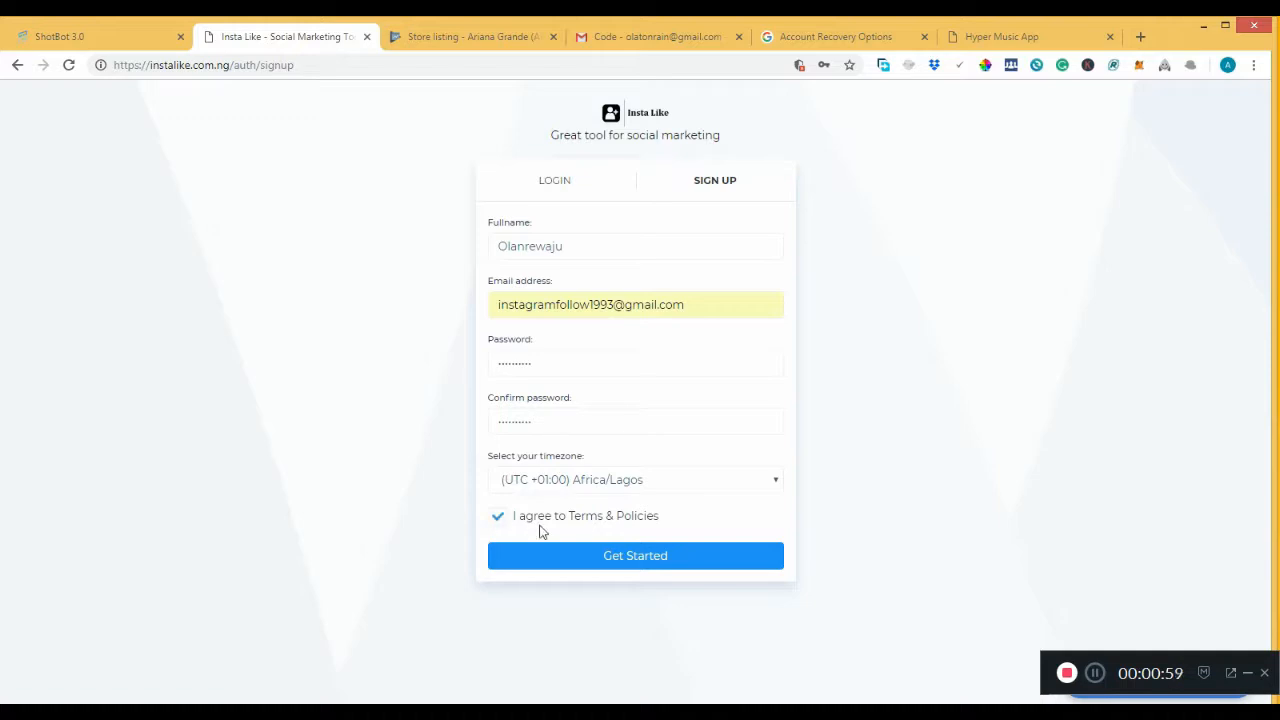
left_click(565, 554)
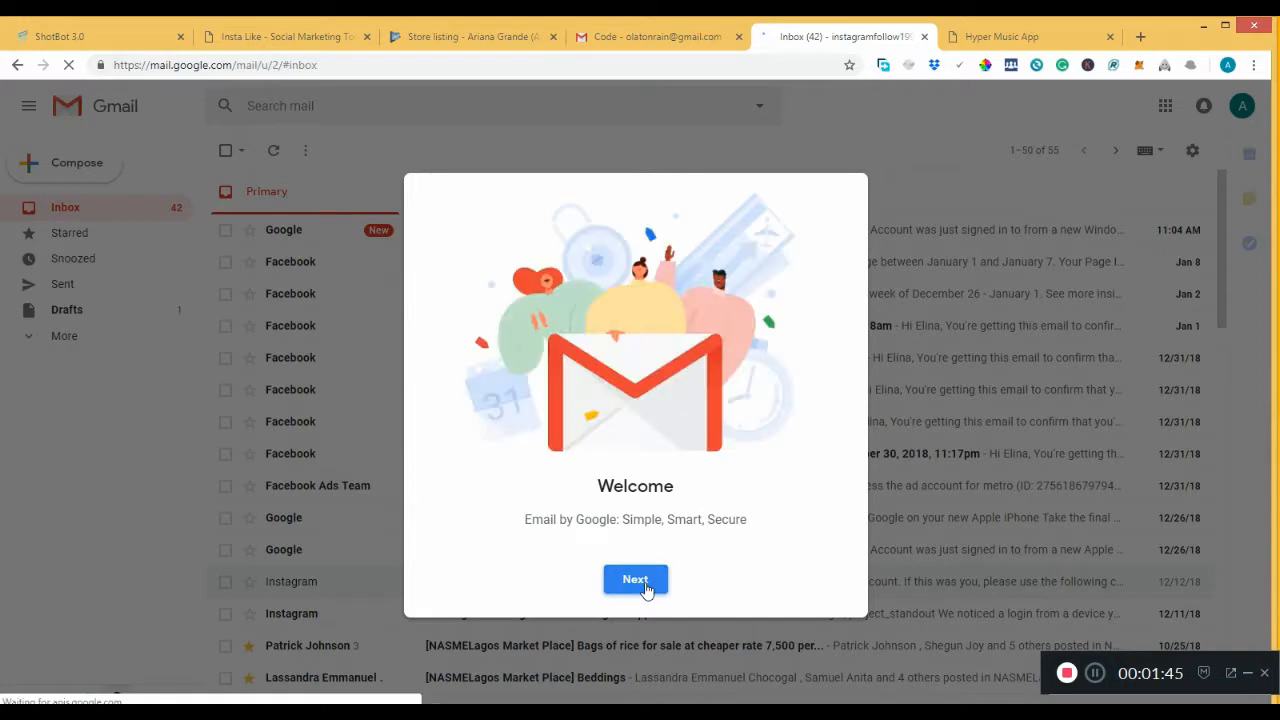
Skip Gmail's welcome screens and open the Insta Like activation email in Spam.
left_click(643, 584)
left_click(635, 580)
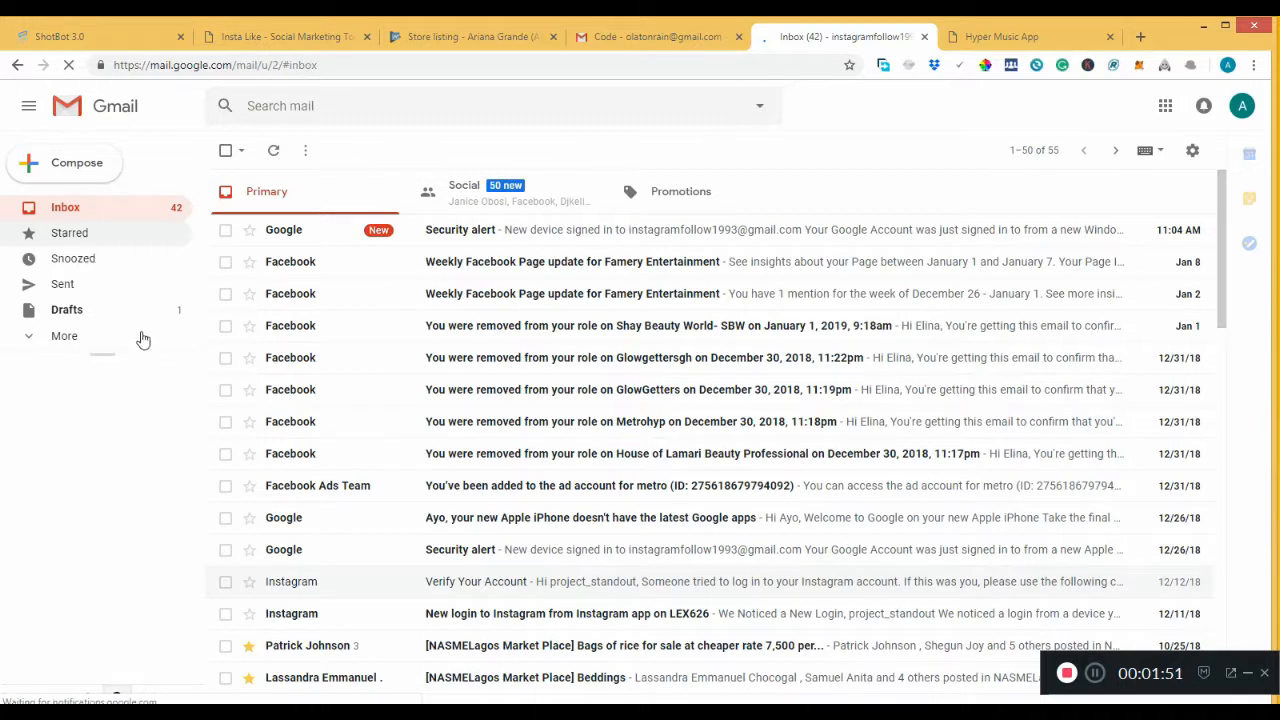
left_click(86, 343)
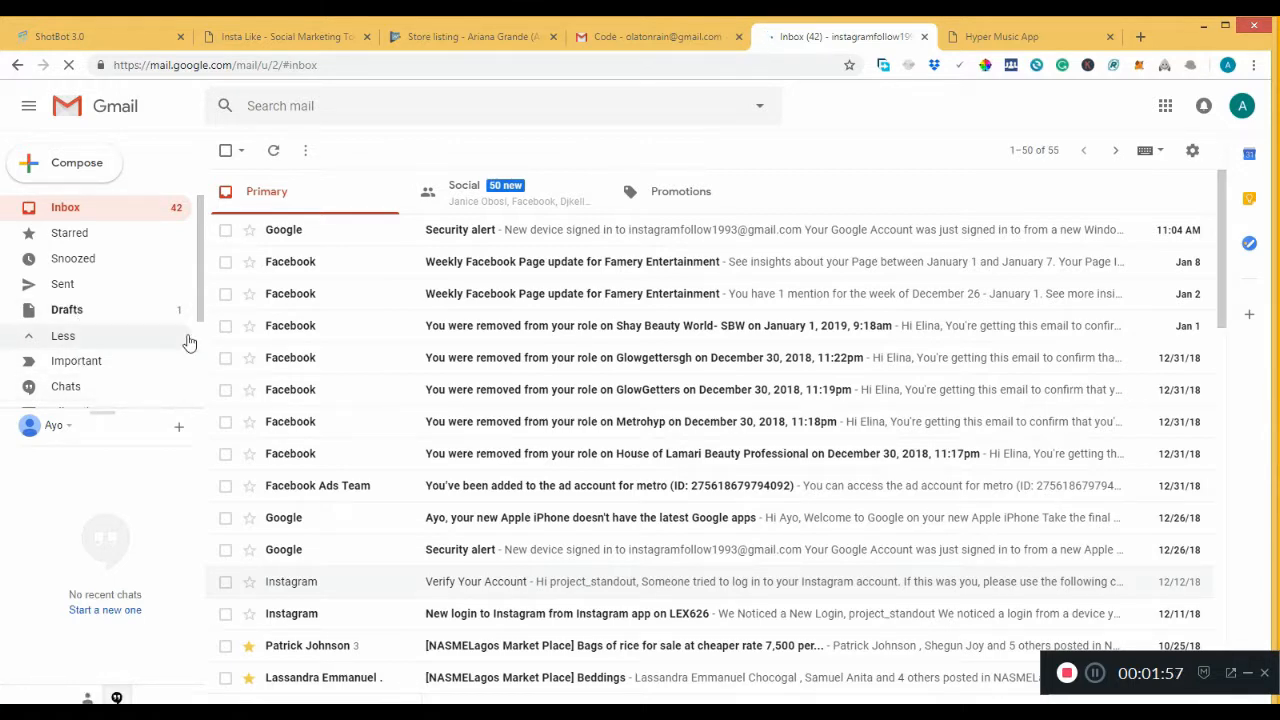
left_click_drag(201, 305, 201, 360)
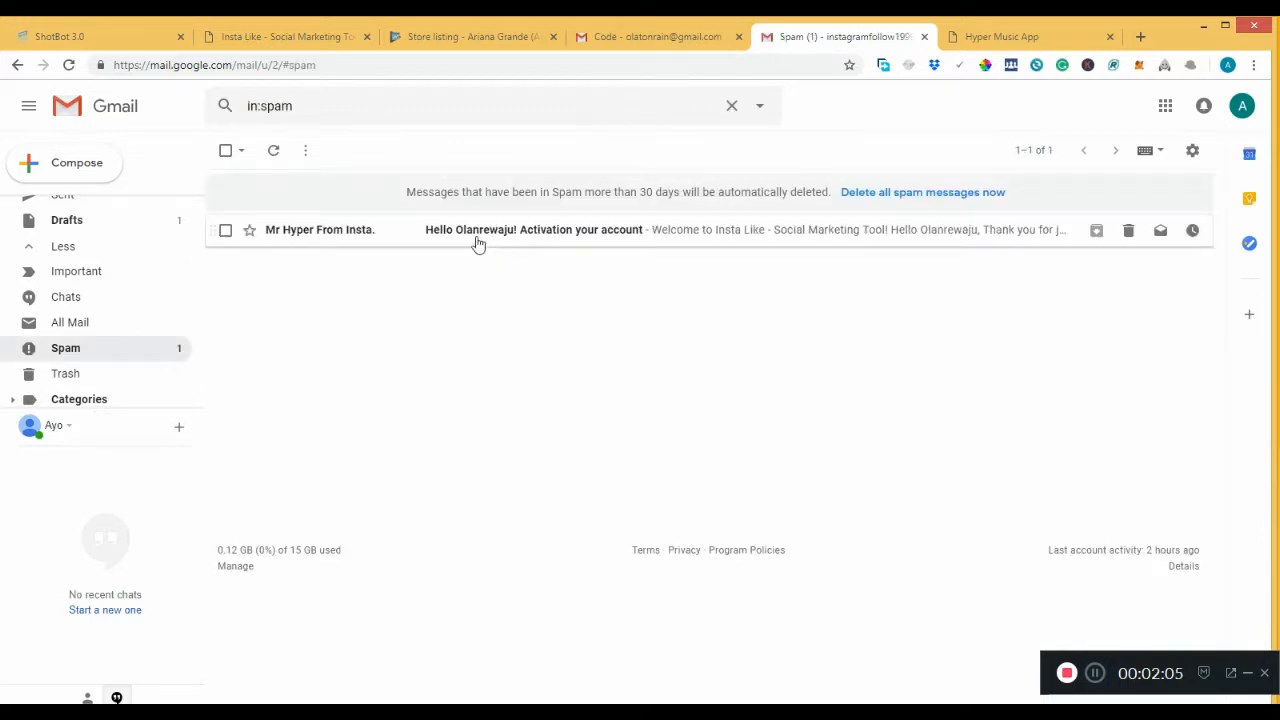
left_click(460, 232)
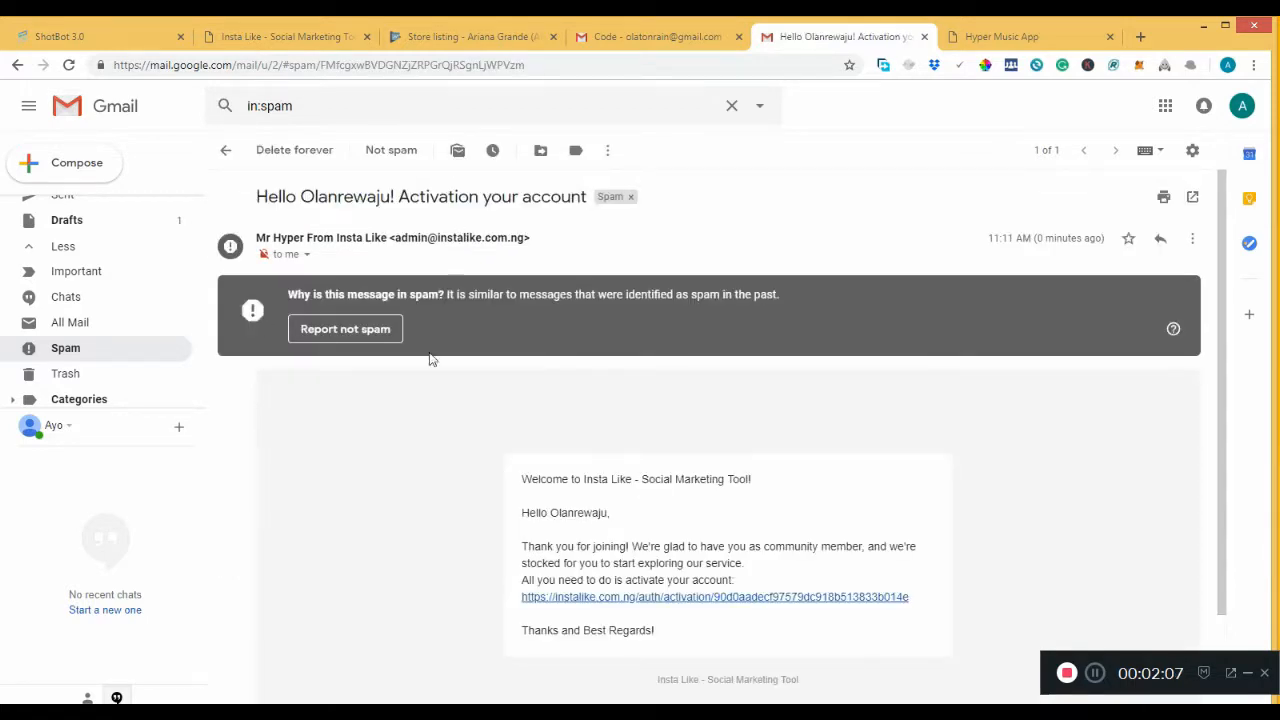
Follow the activation link, then enter the saved e-mail and password on the login page.
left_click(727, 606)
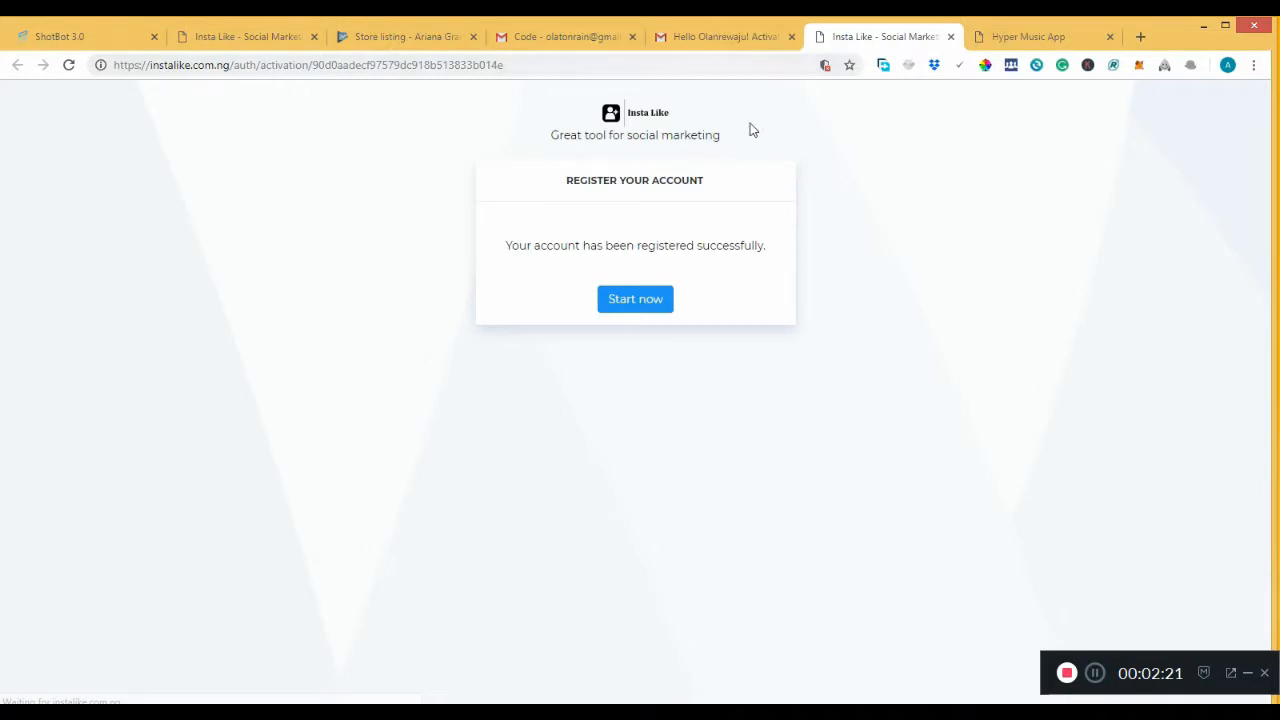
left_click(652, 307)
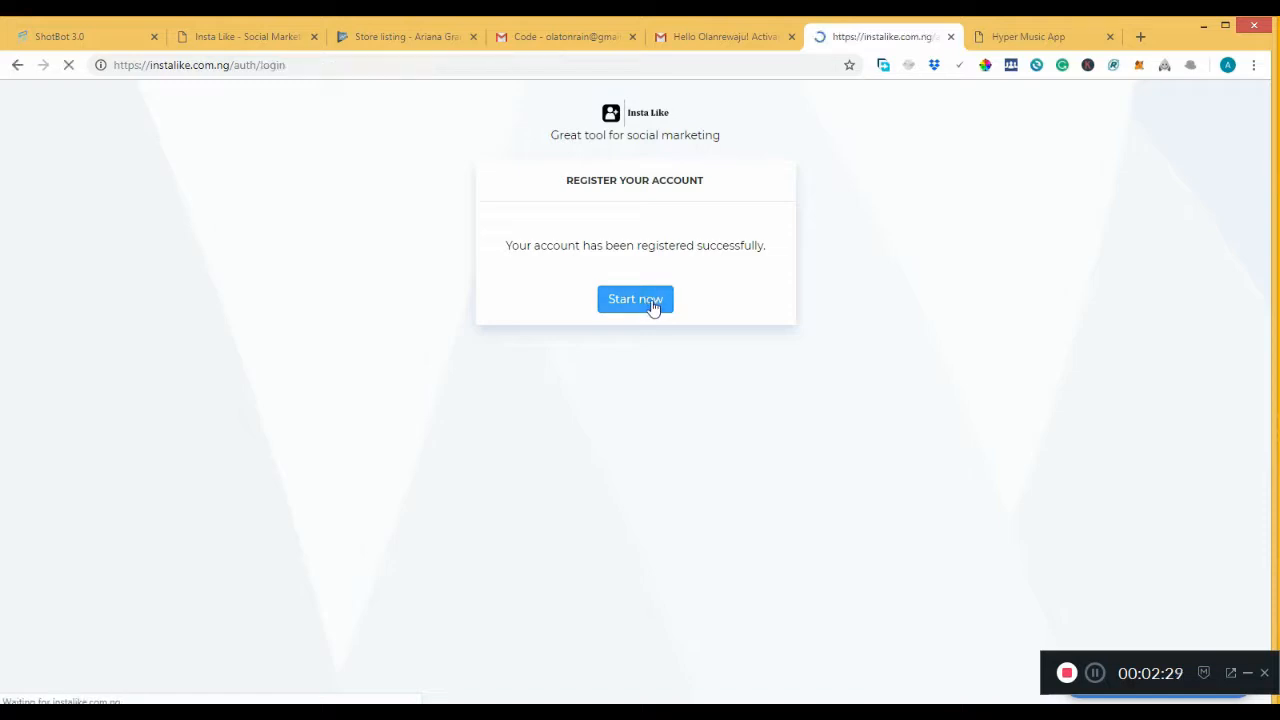
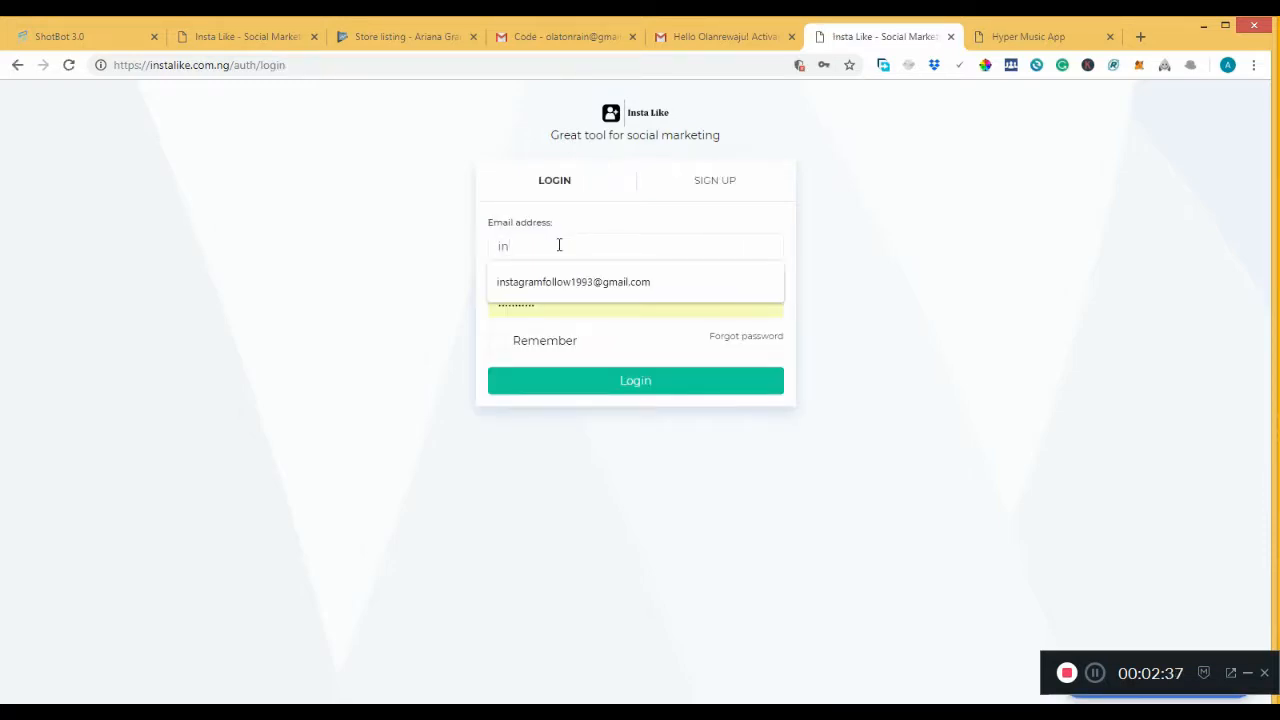
left_click(571, 284)
left_click(573, 307)
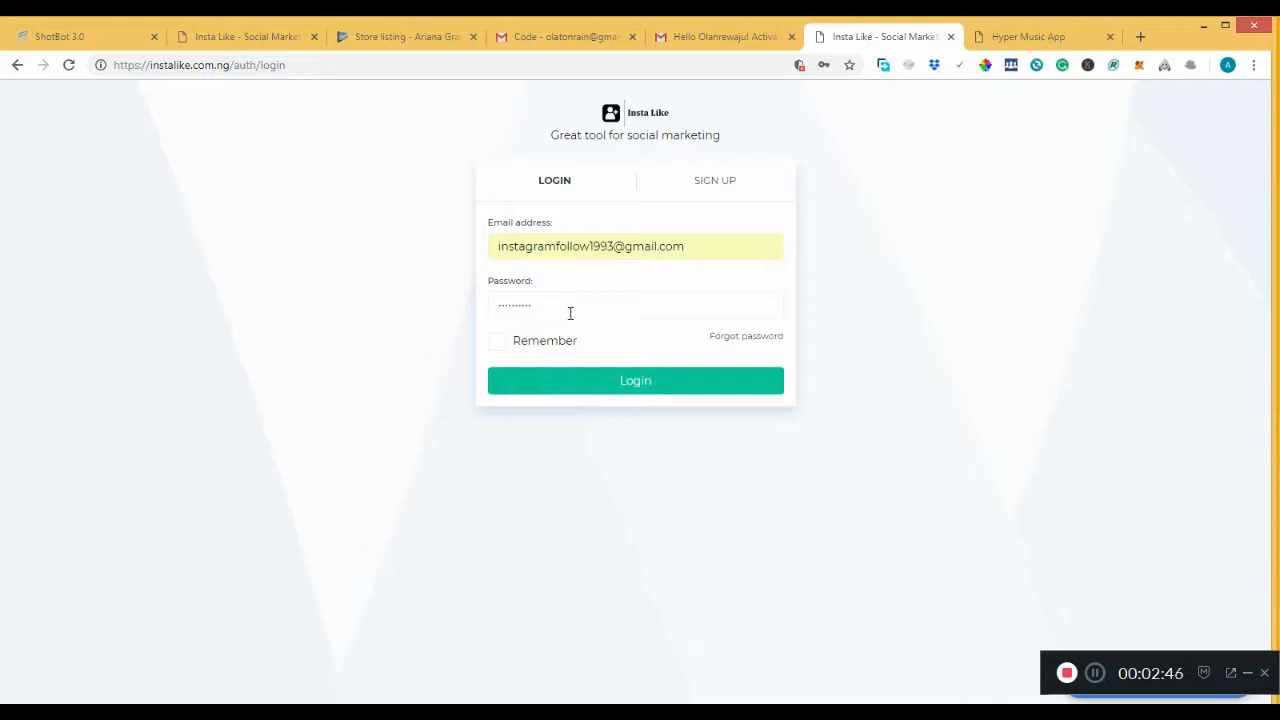
Log in to reach the dashboard with all Auto activity counts at 0.
left_click(546, 386)
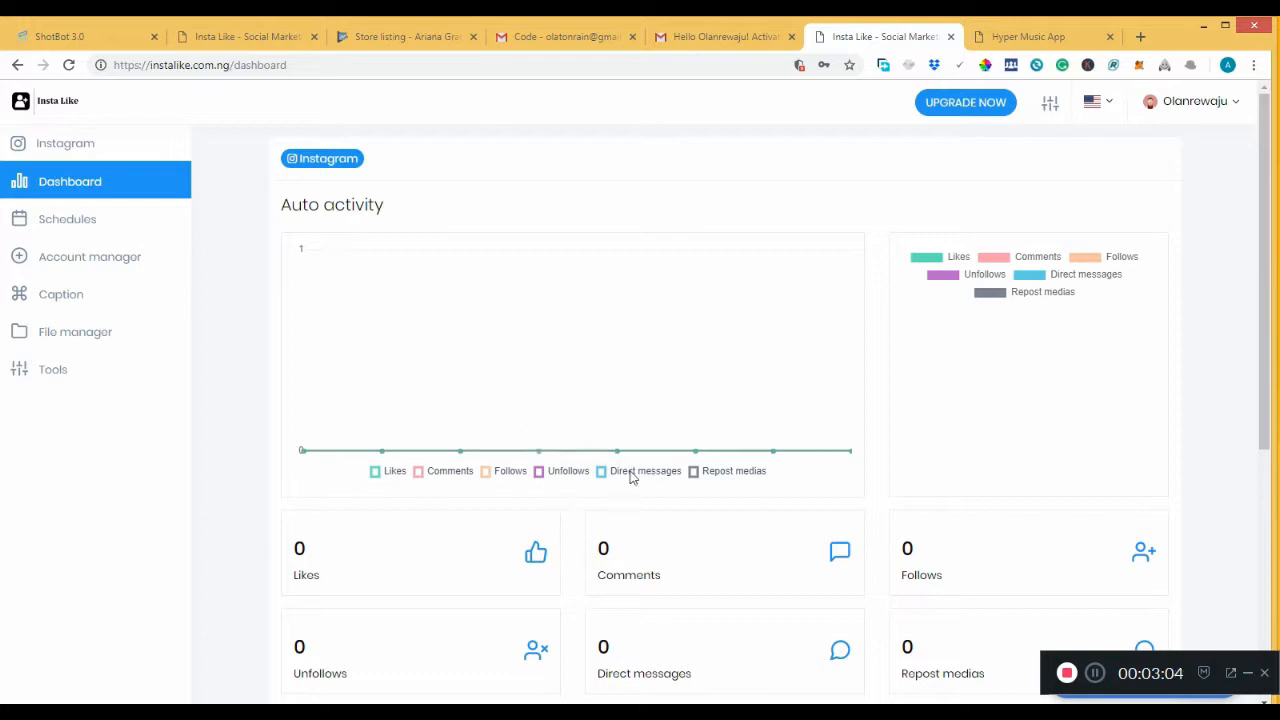
Browse the pricing plans and view the Basic plan's NGN 3,500.00 Paystack payment page.
left_click(966, 106)
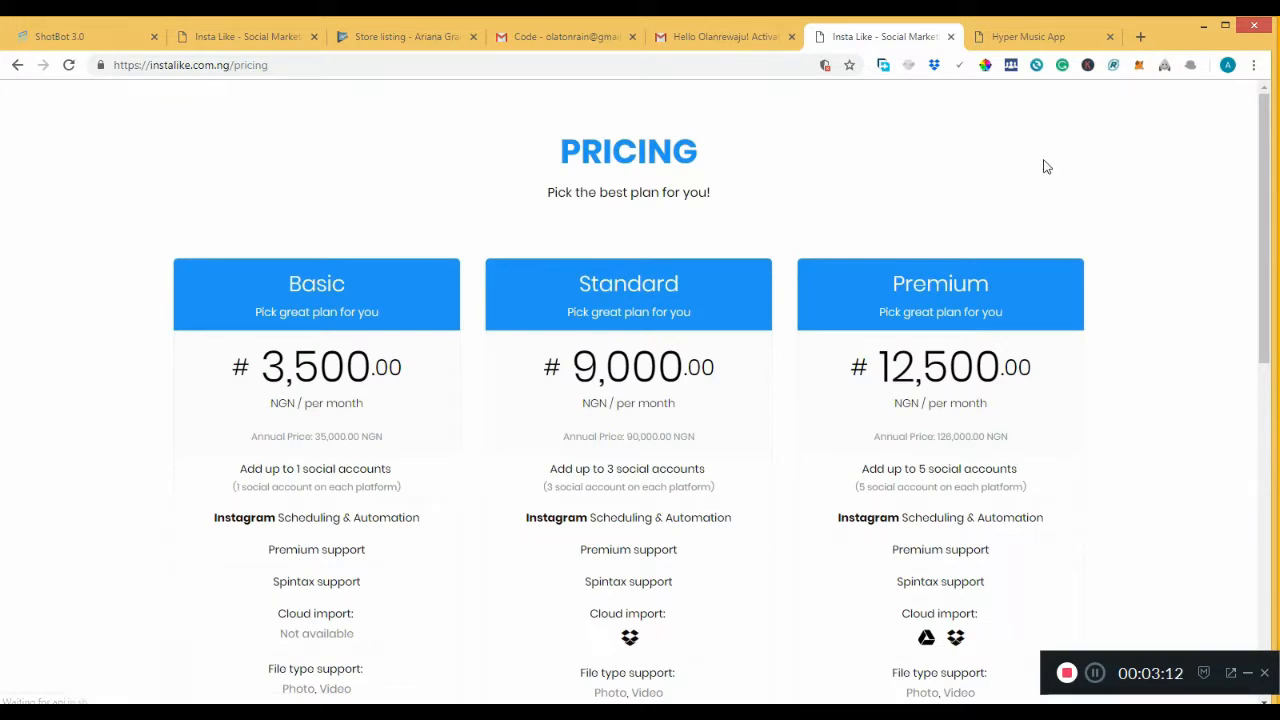
left_click_drag(1266, 153, 1266, 321)
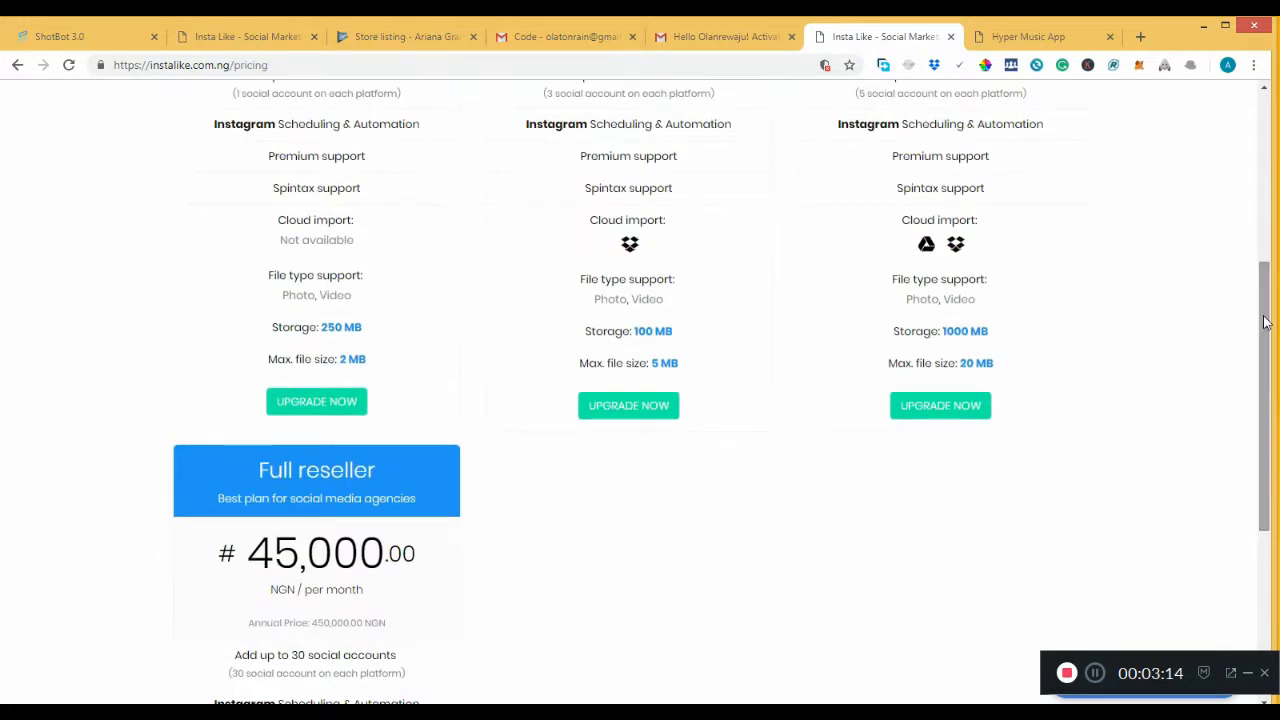
left_click(333, 410)
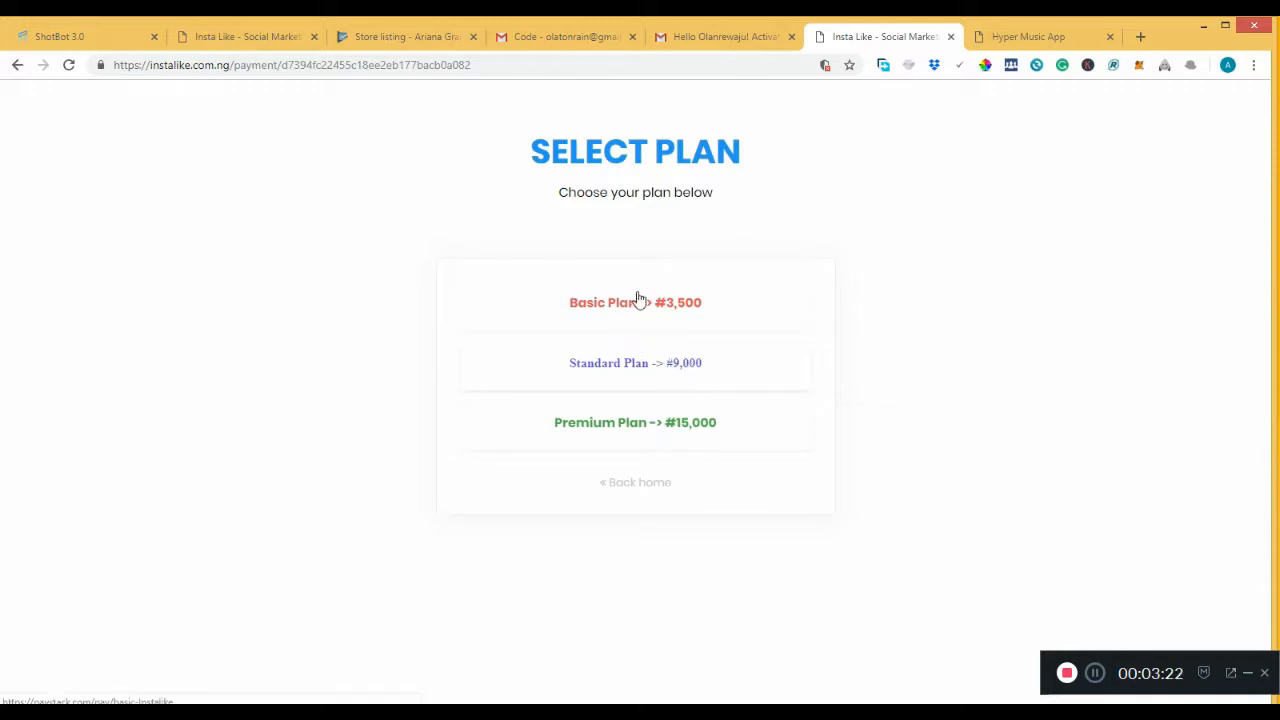
left_click(640, 306)
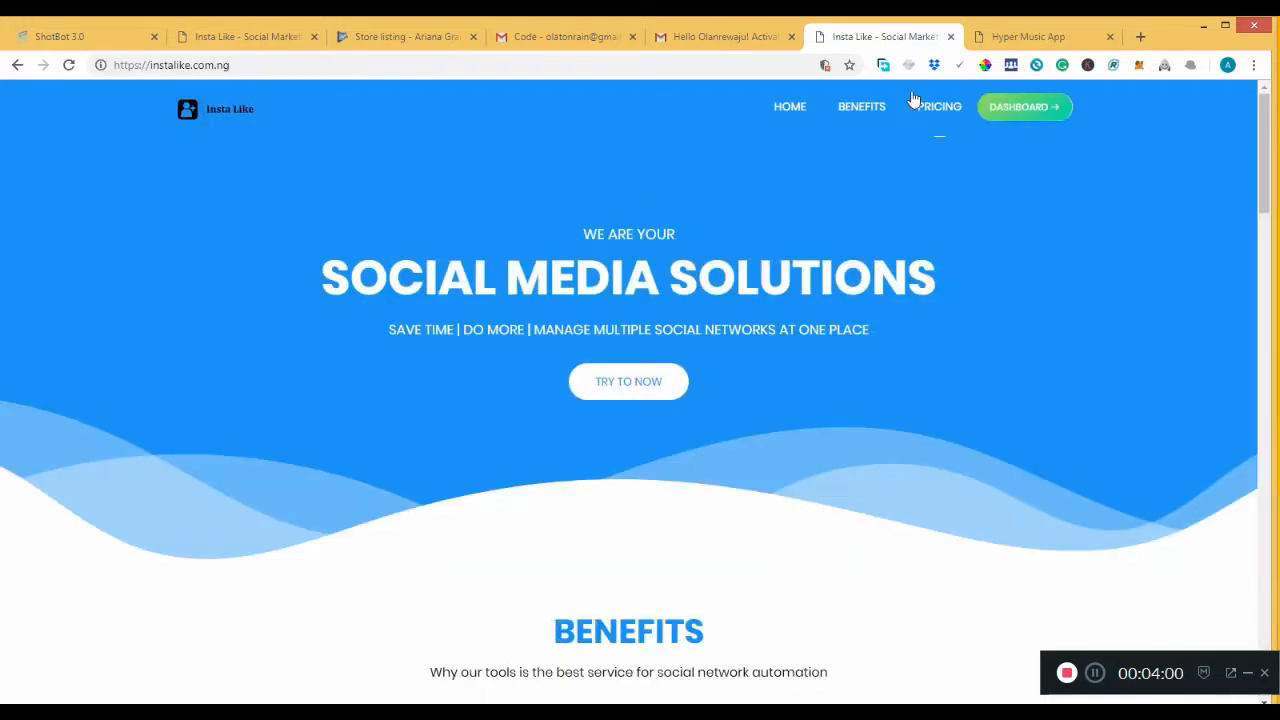
Open the Account manager under Instagram and enter the Instagram account's username and password.
left_click(1013, 108)
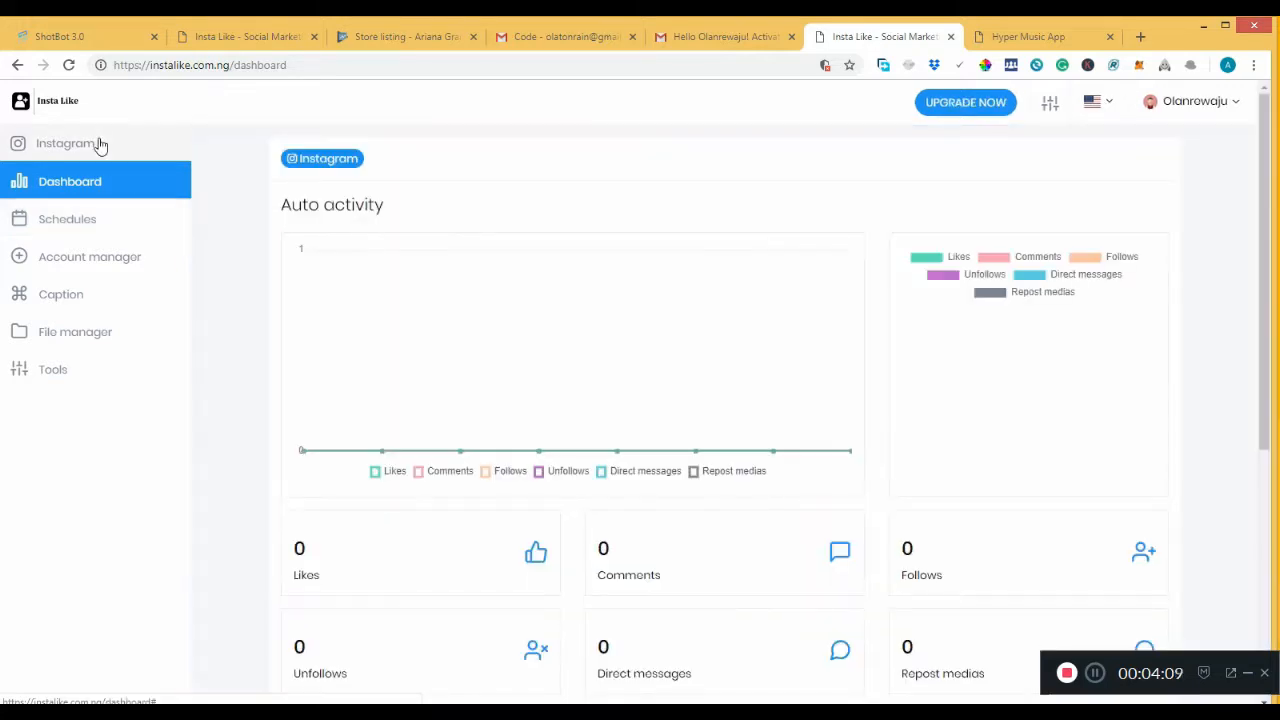
left_click(86, 146)
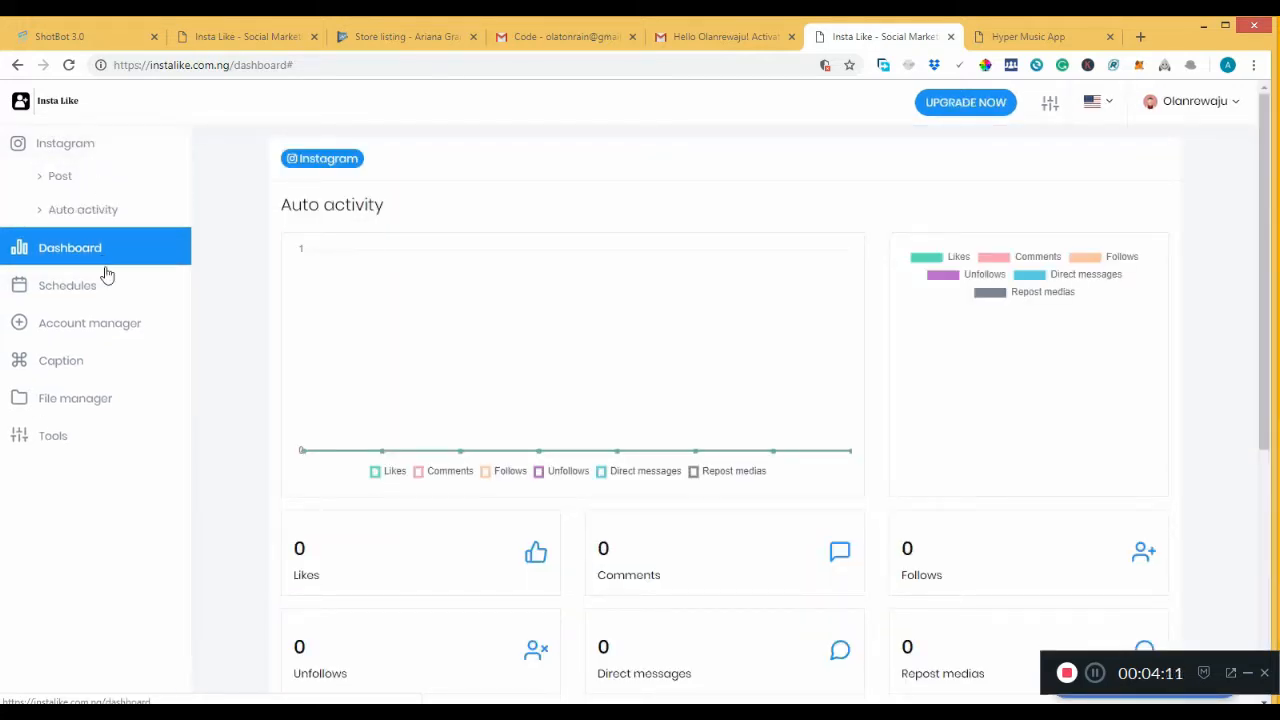
left_click(111, 331)
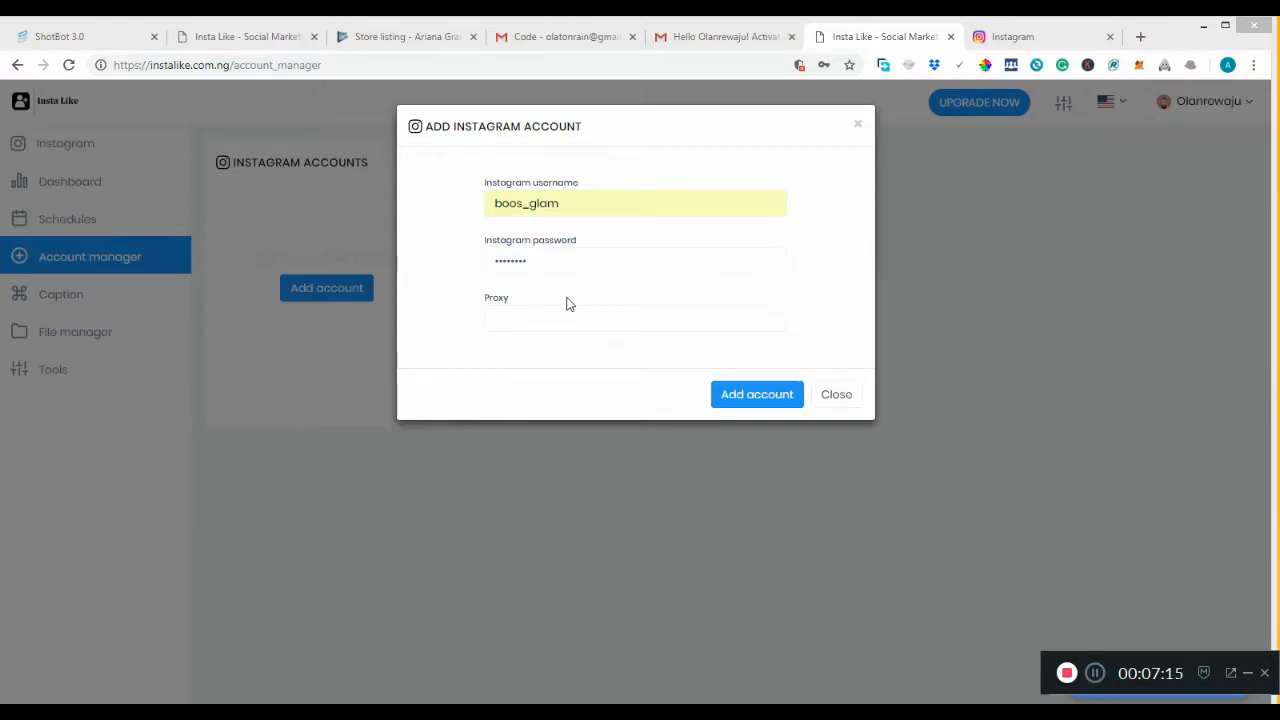
Connect the Instagram account and open its Auto activity card showing all counts at 0.
left_click(757, 396)
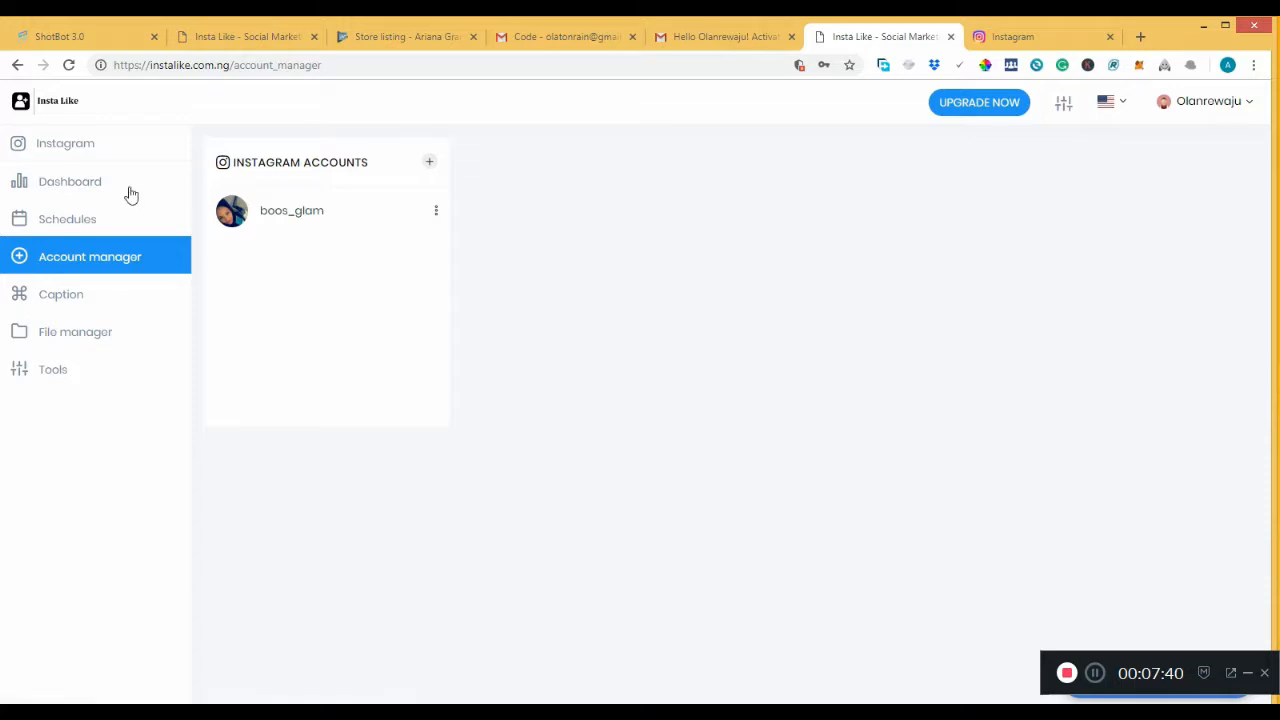
left_click(91, 148)
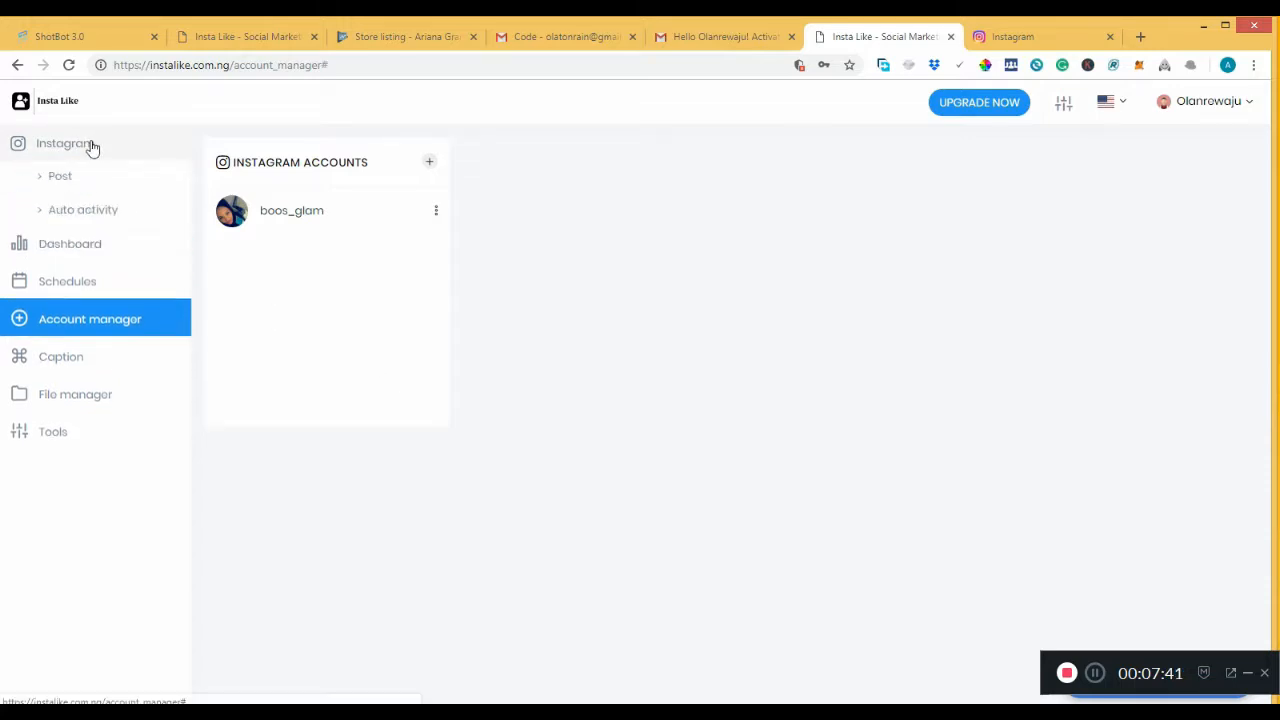
left_click(112, 213)
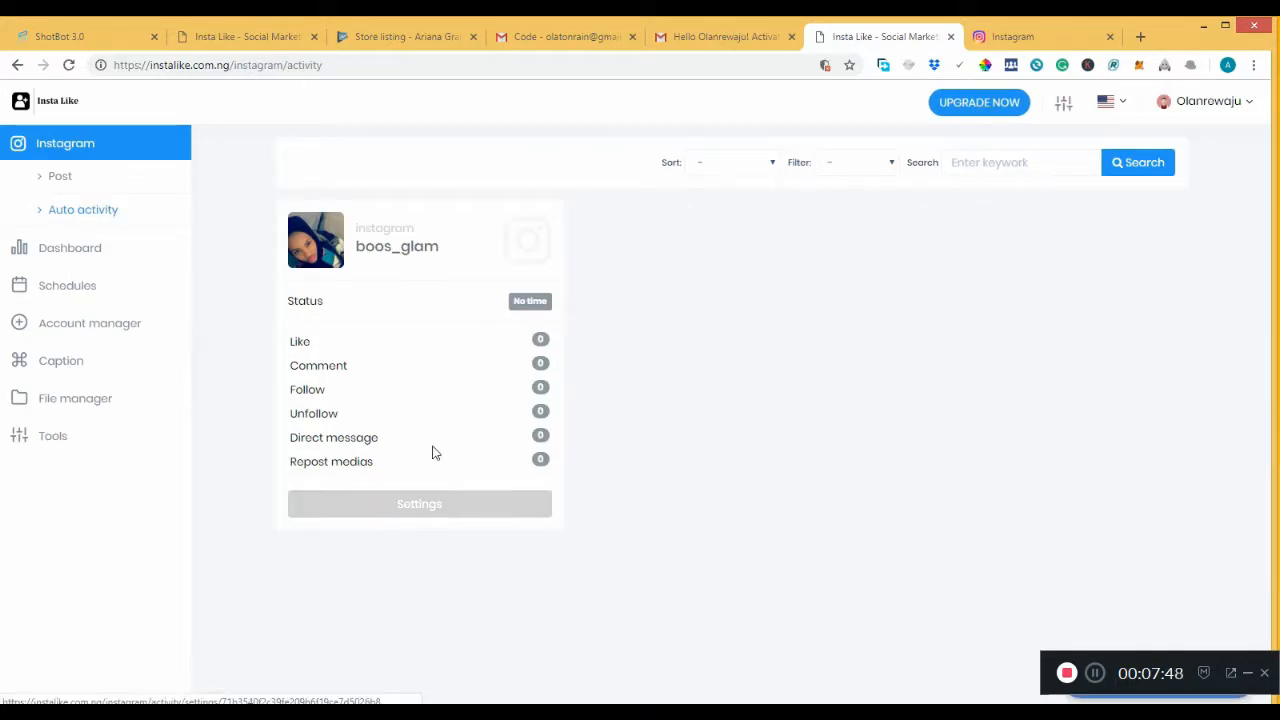
Open the account's auto activity settings and switch on Direct messages, Unfollows, Follows and Comments.
left_click(421, 512)
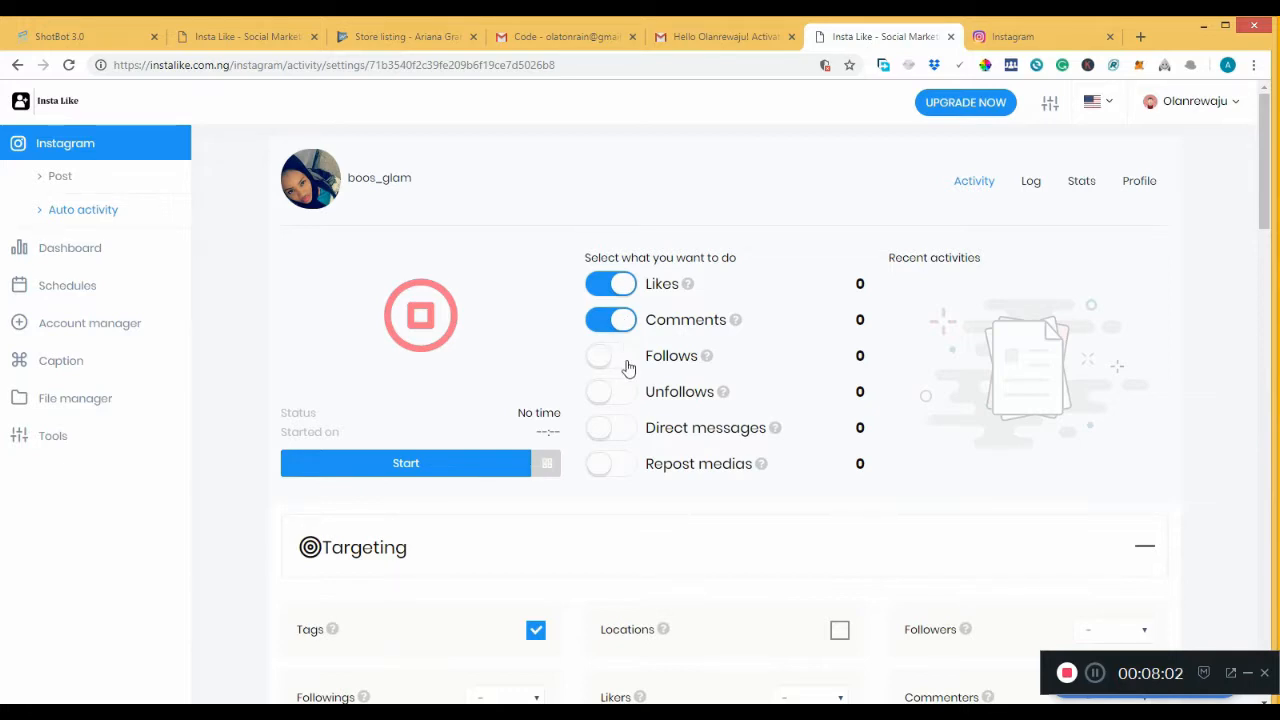
left_click(627, 428)
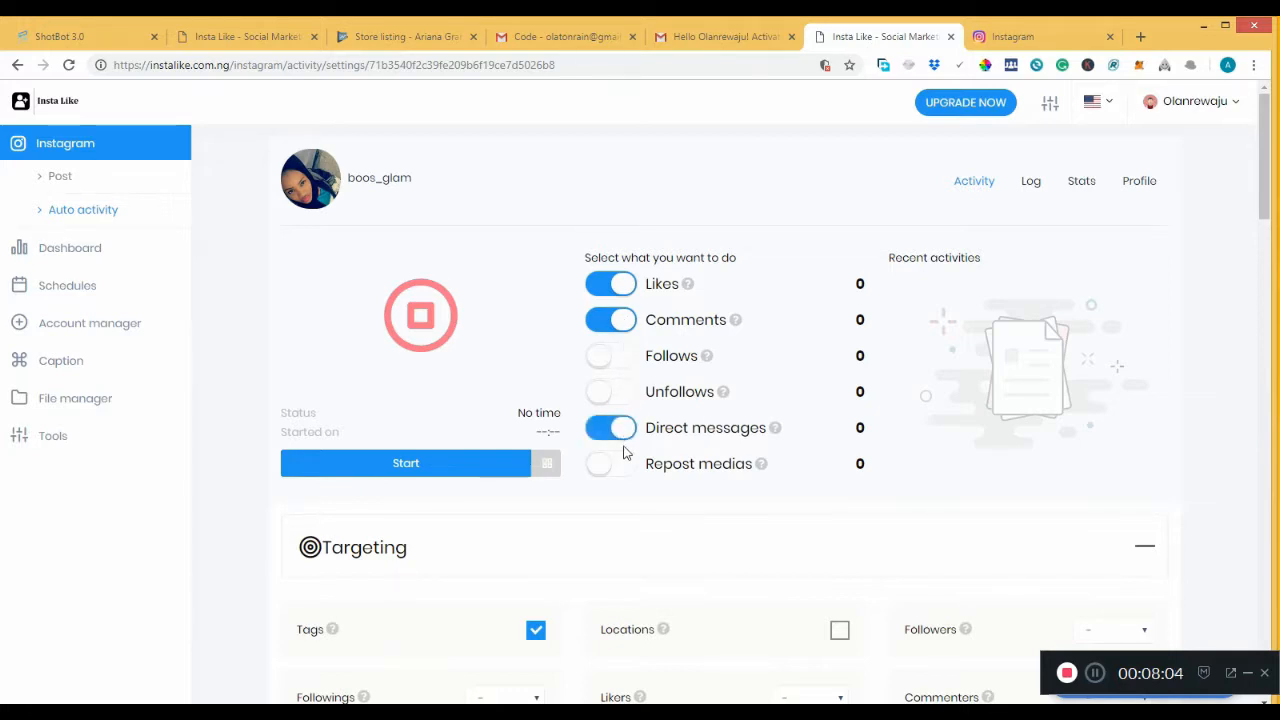
left_click(619, 392)
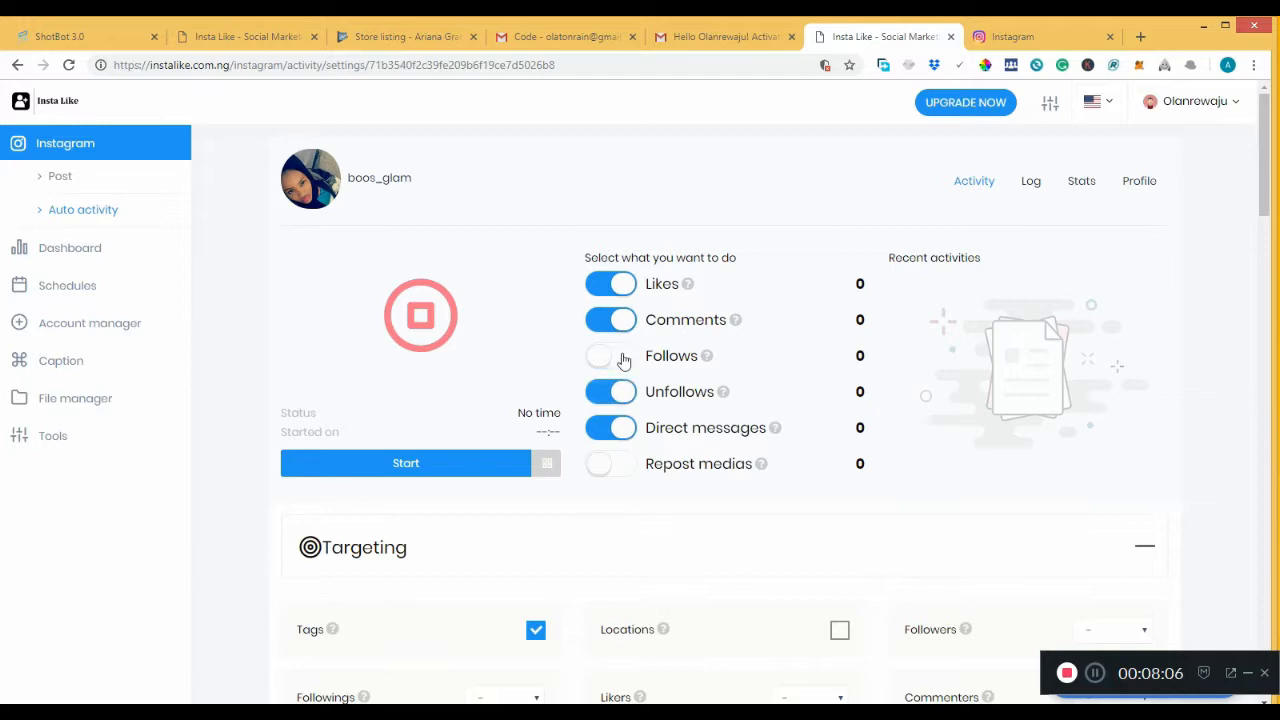
left_click(621, 358)
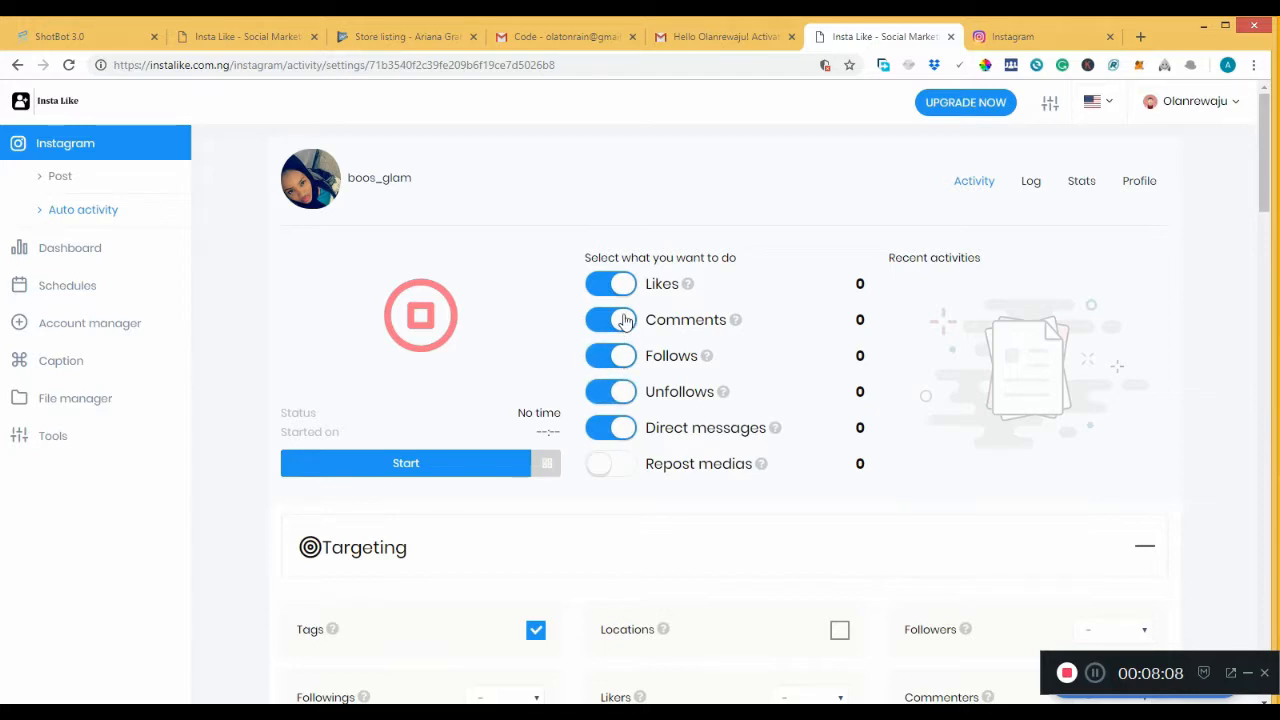
left_click(619, 324)
left_click(622, 320)
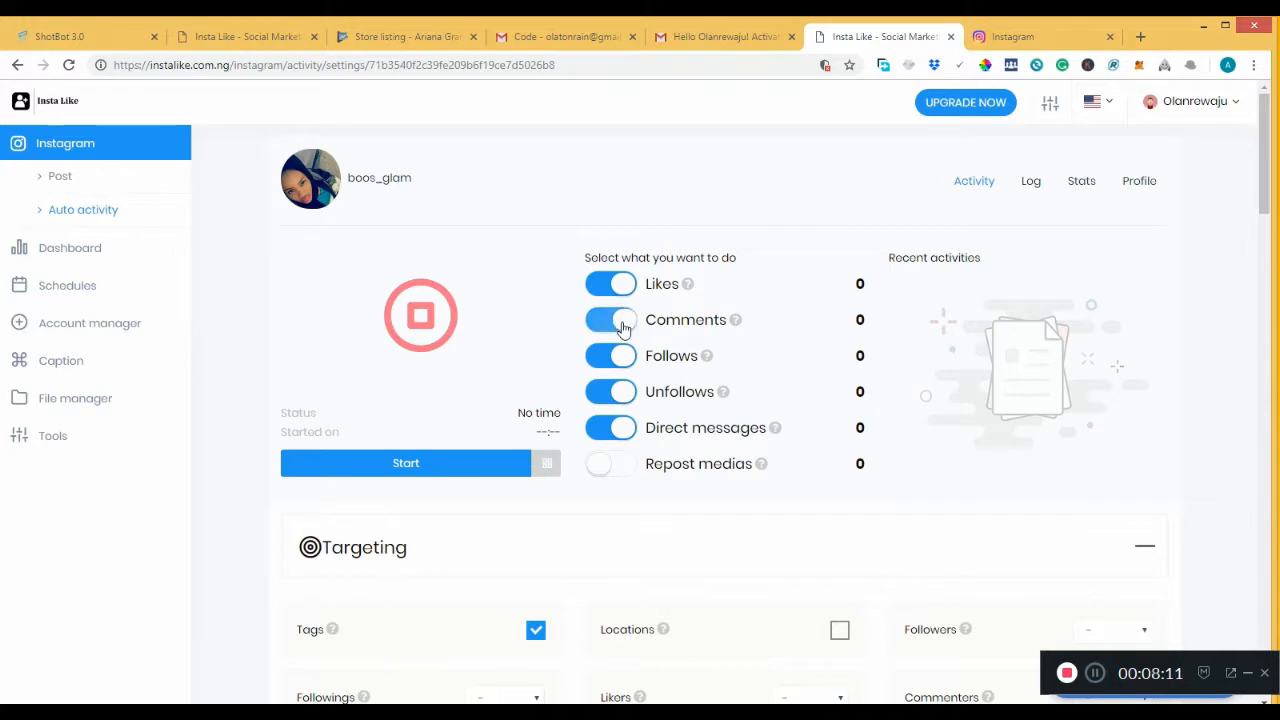
left_click(620, 466)
left_click(620, 466)
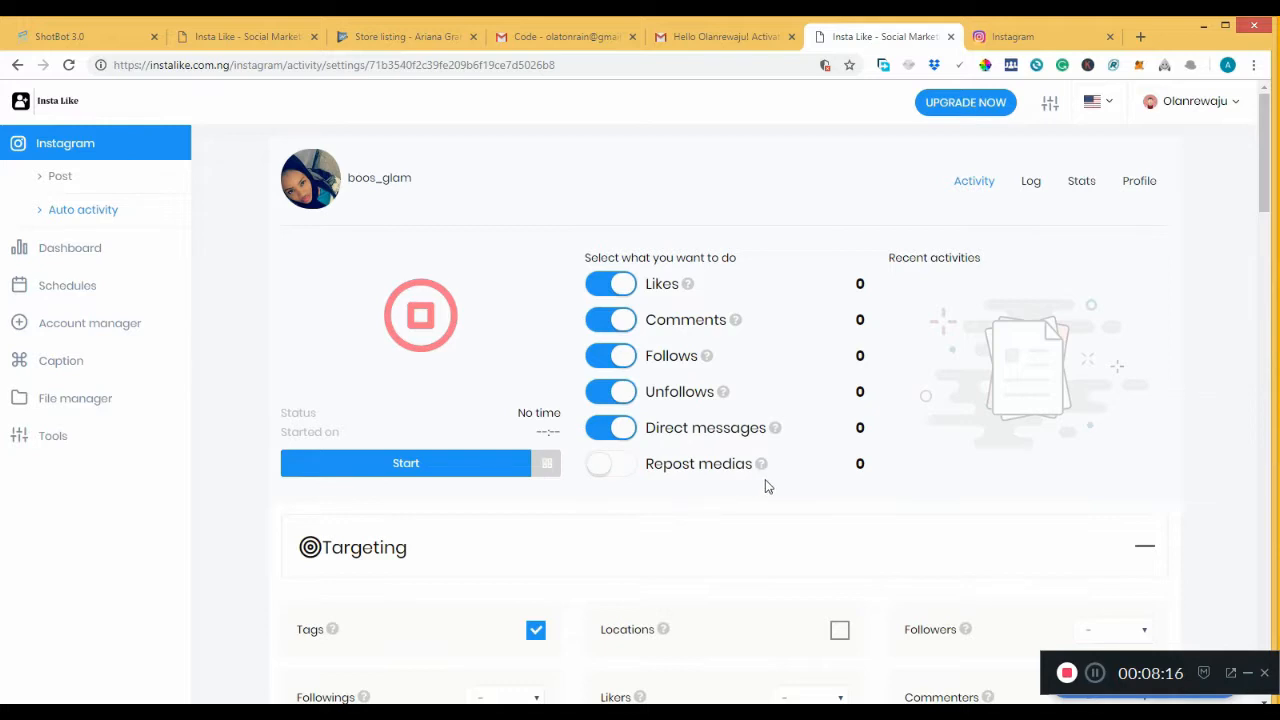
Enable Comments, Direct messages and Repost medias so all six activities run, then view the schedule.
left_click(623, 431)
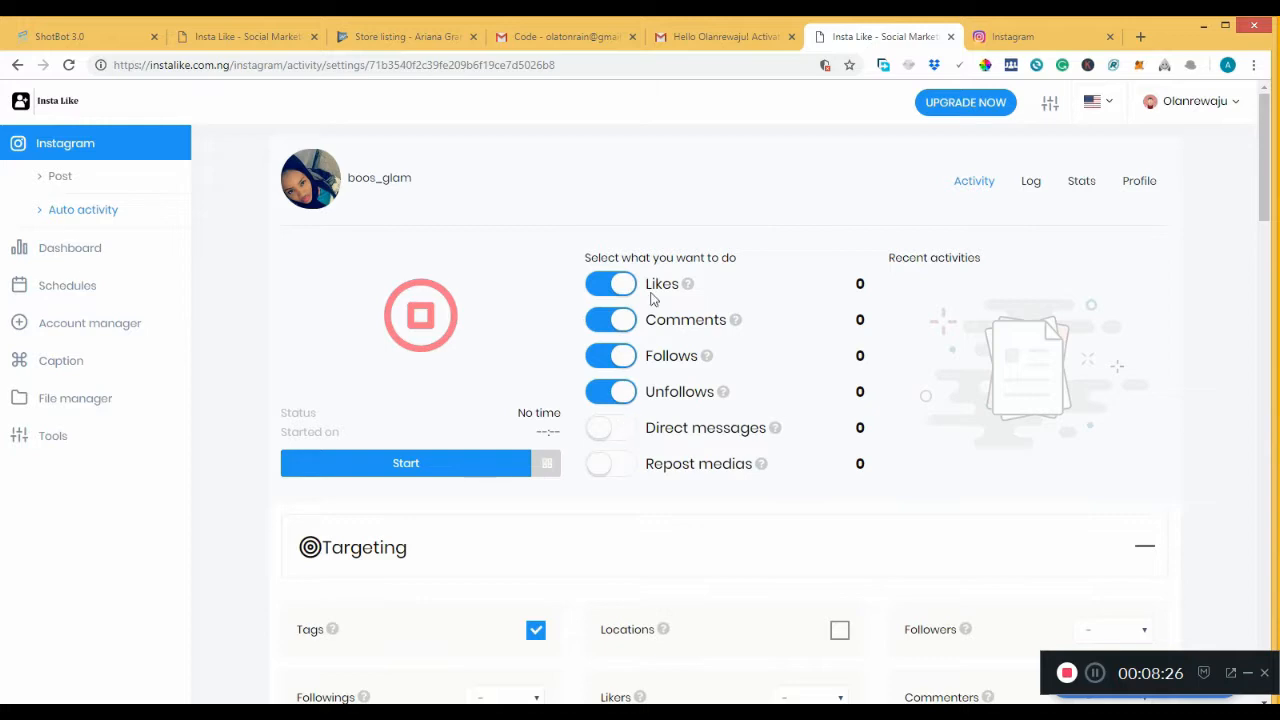
left_click(619, 318)
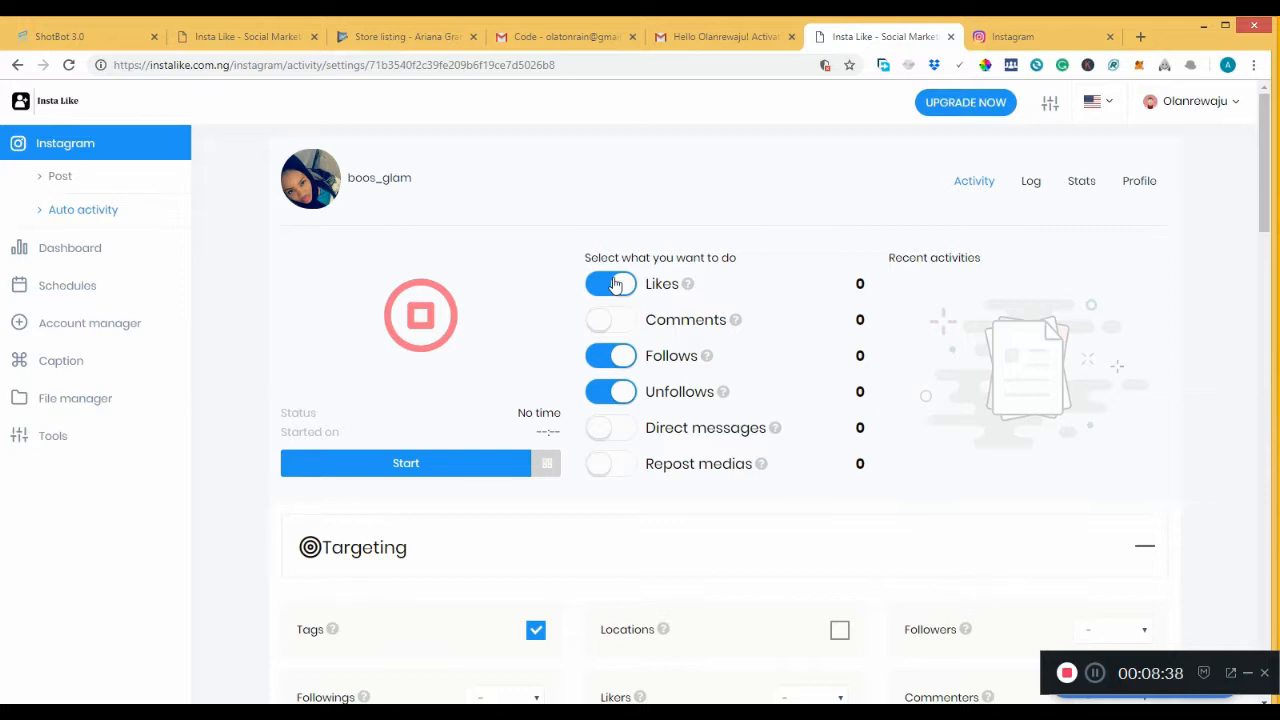
left_click(614, 322)
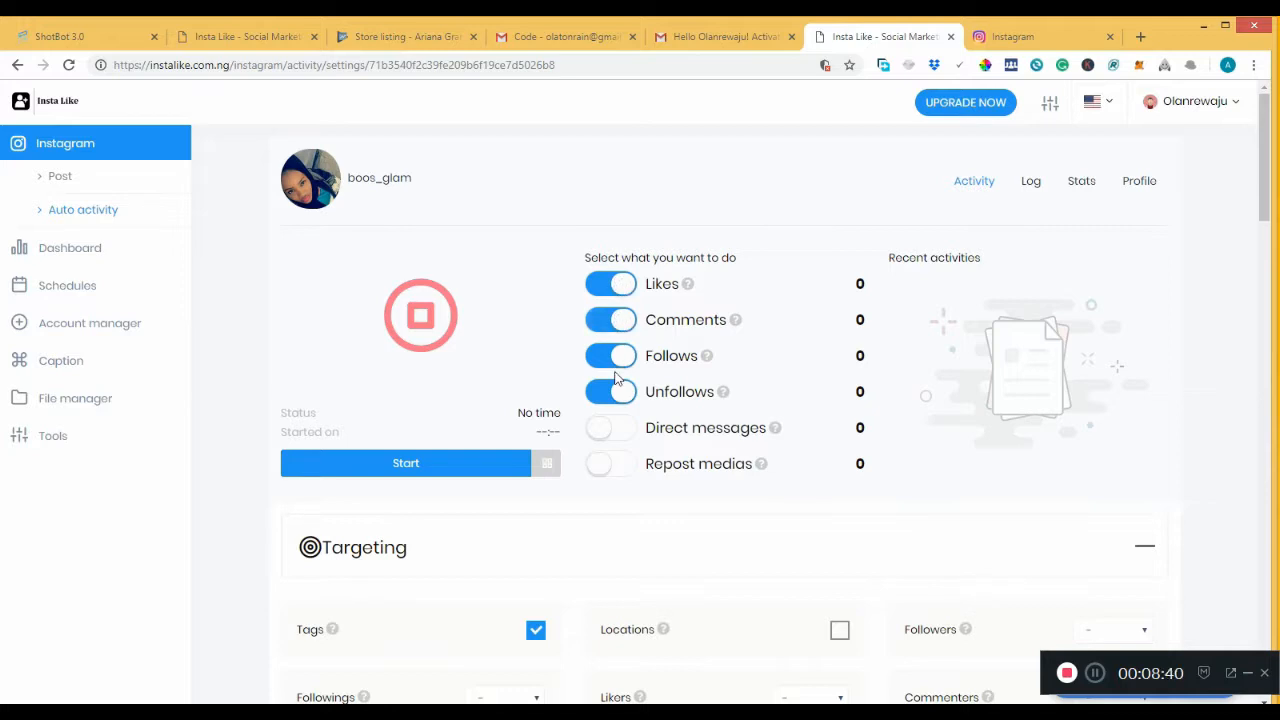
left_click(614, 432)
left_click(618, 468)
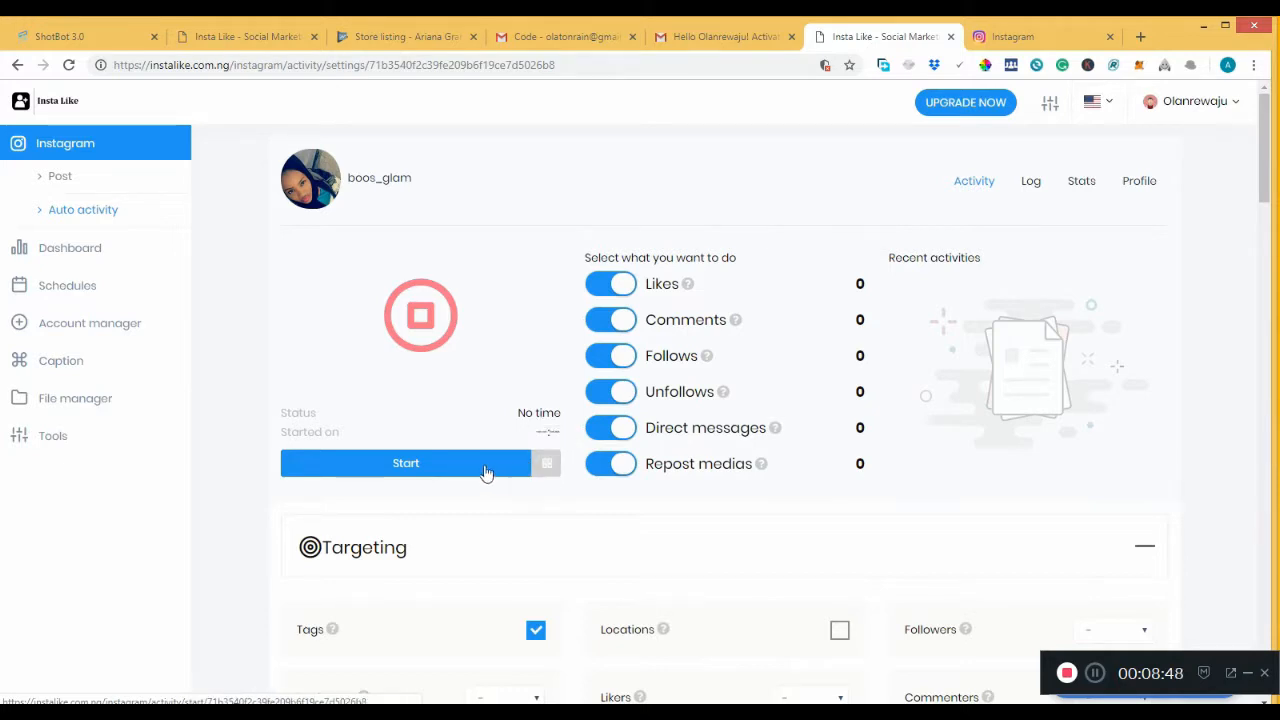
left_click(549, 466)
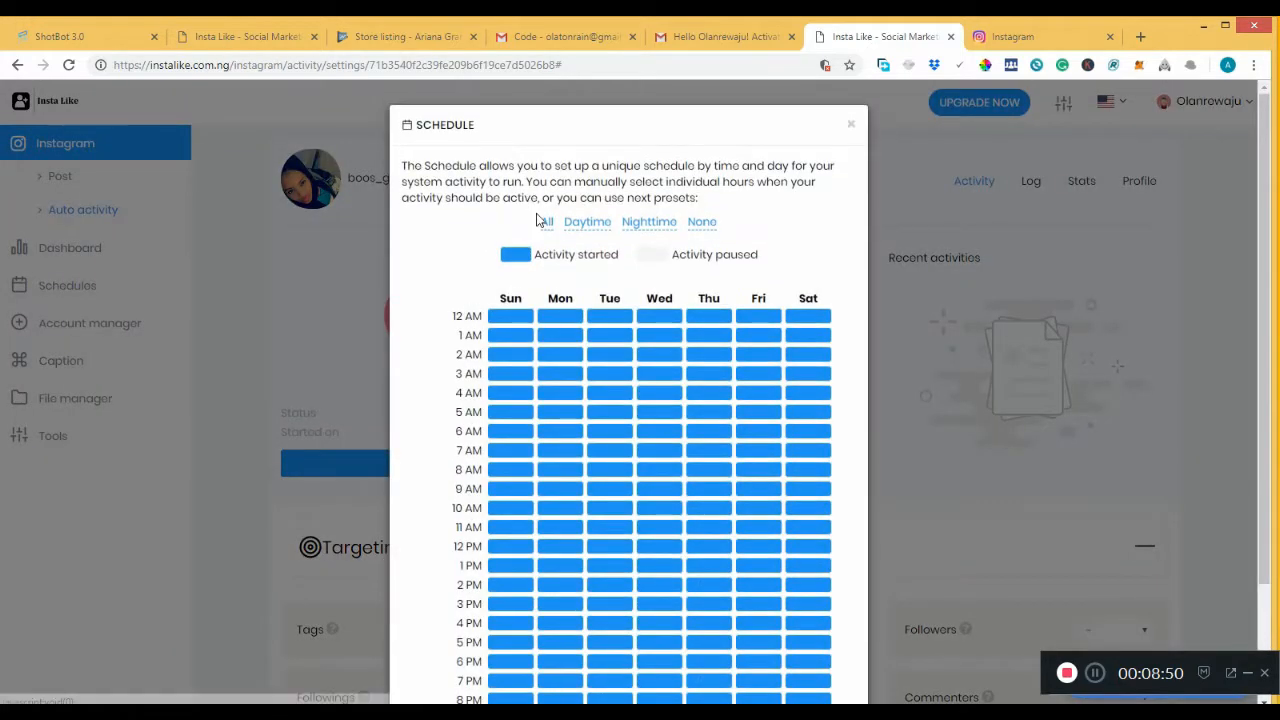
Apply the Daytime preset to the weekly schedule.
left_click(587, 222)
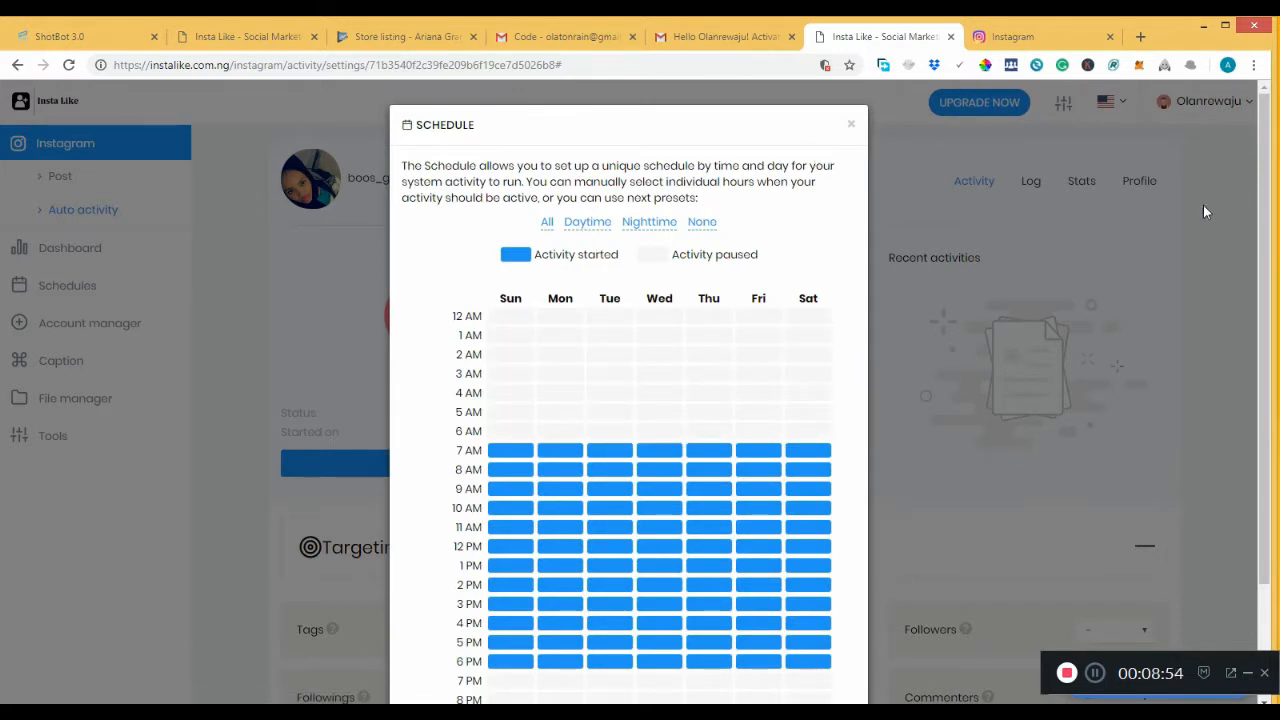
scroll(1260, 211, "down", 2)
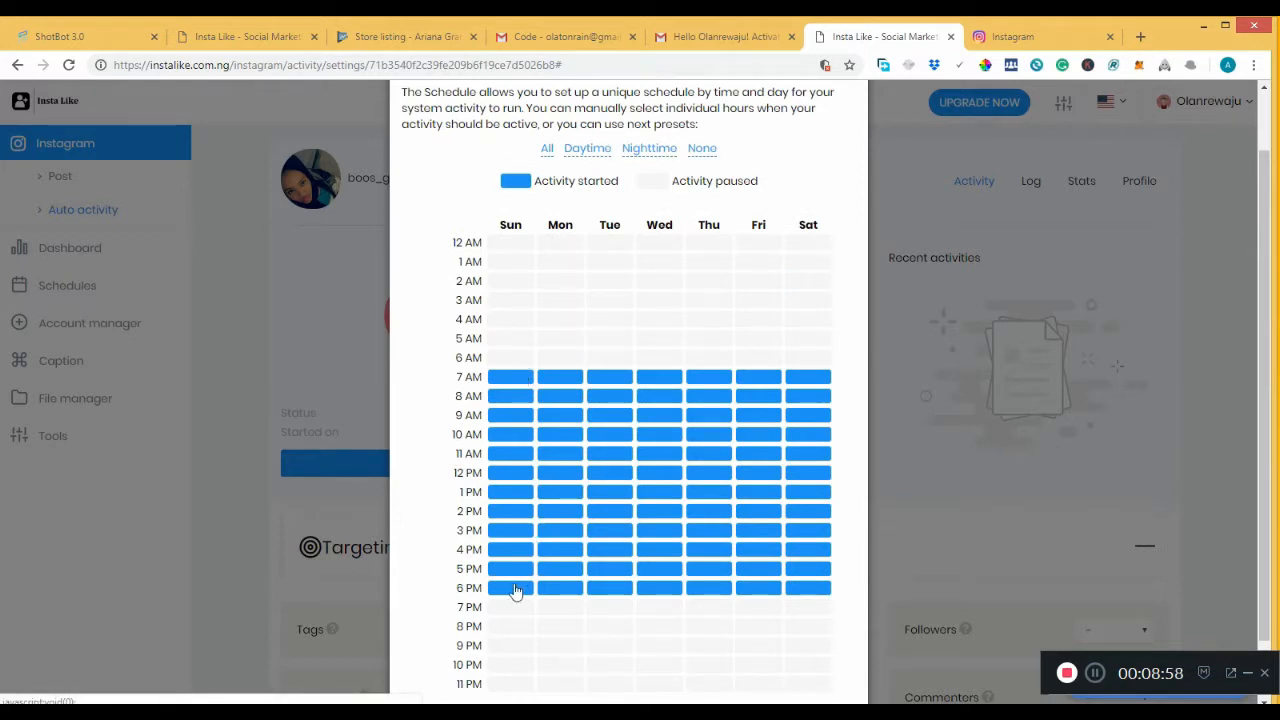
left_click(547, 150)
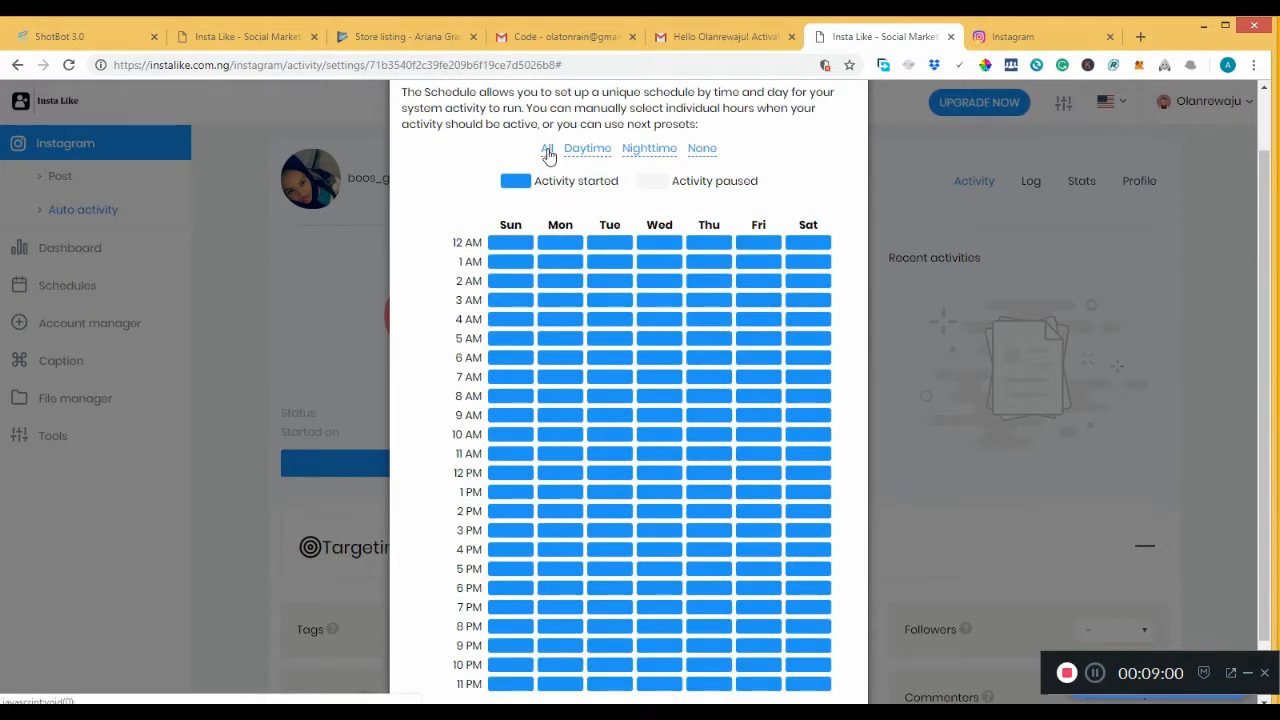
left_click(650, 154)
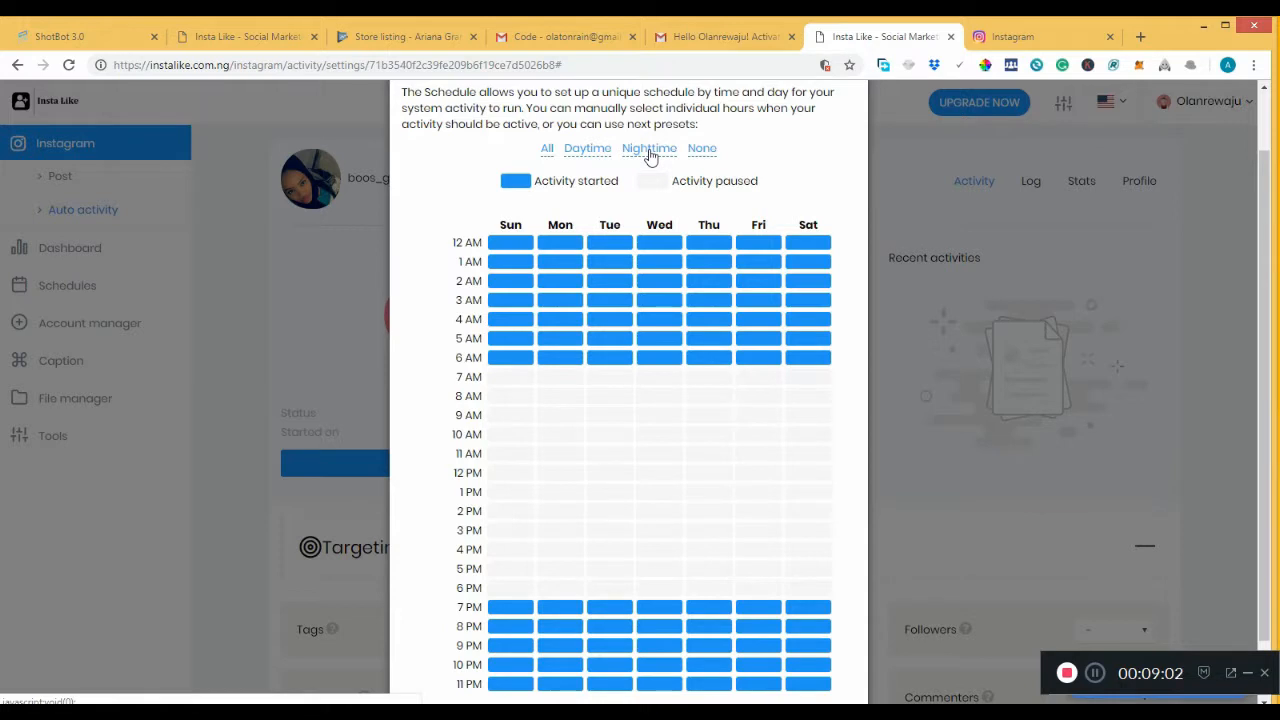
left_click(582, 156)
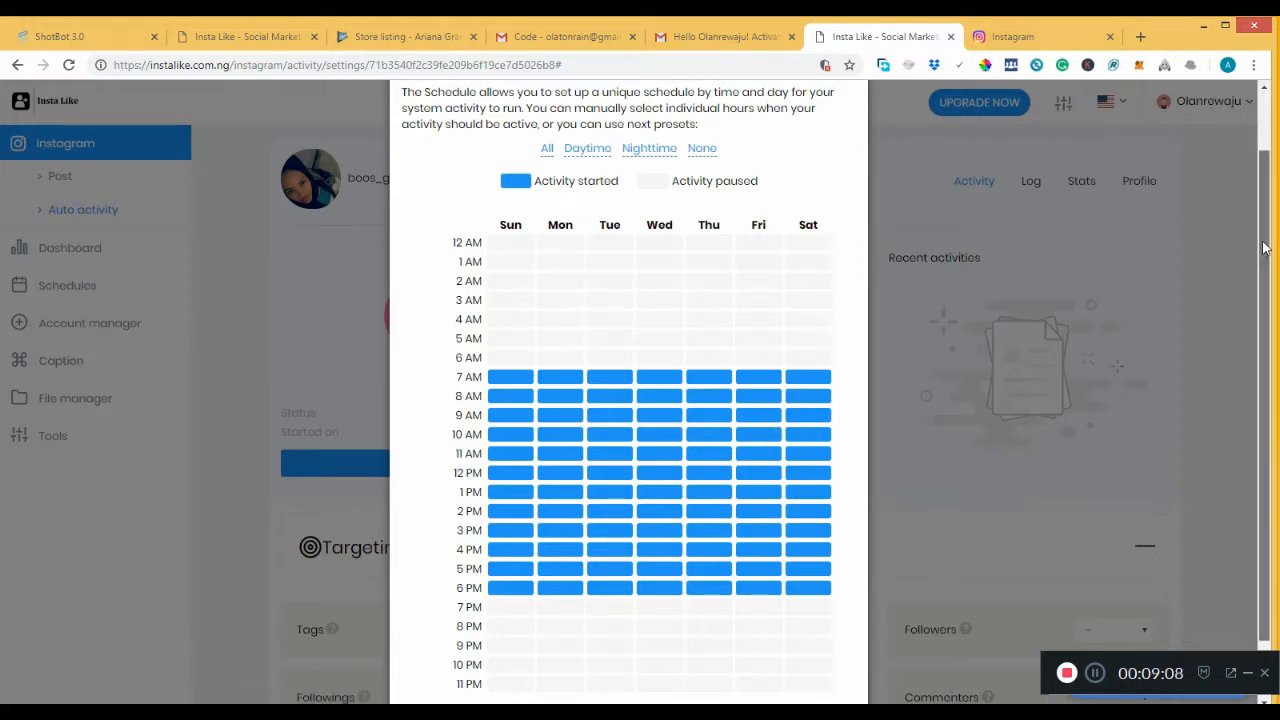
scroll(1263, 248, "down", 2)
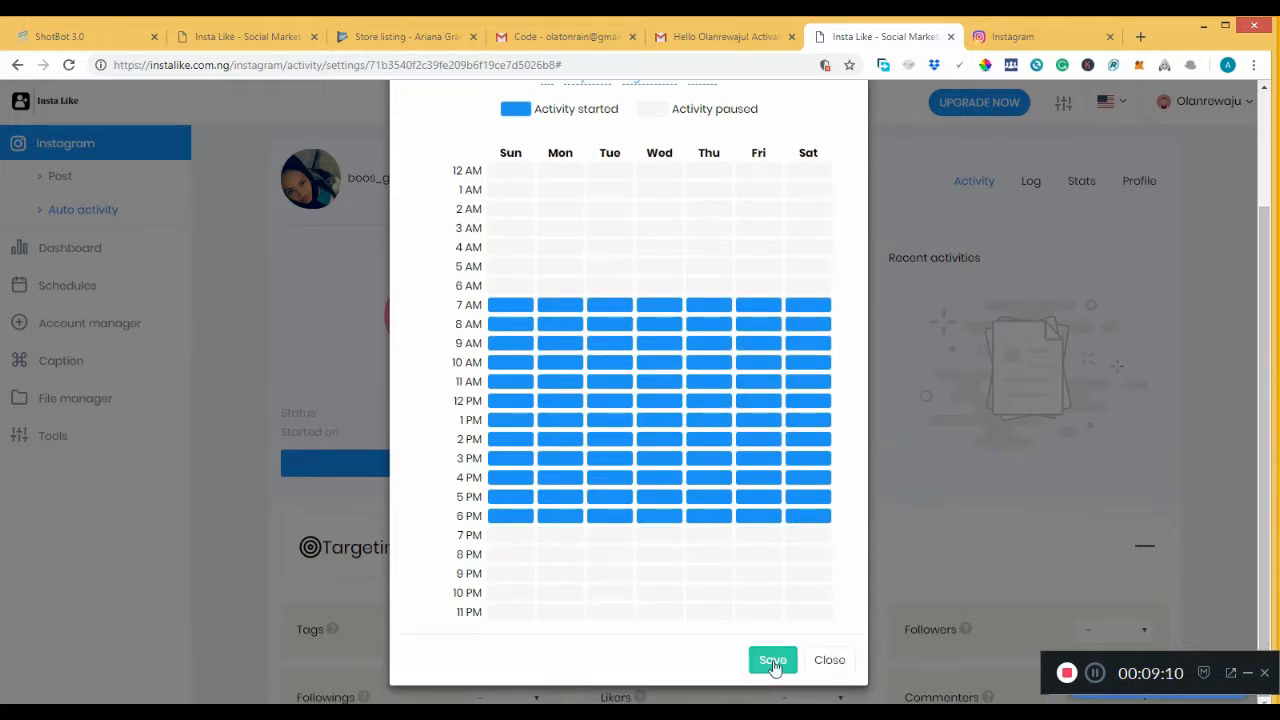
Activate the 12 AM and 1 AM slots for every day of the week.
left_click(515, 171)
left_click(527, 192)
left_click(560, 190)
left_click(561, 171)
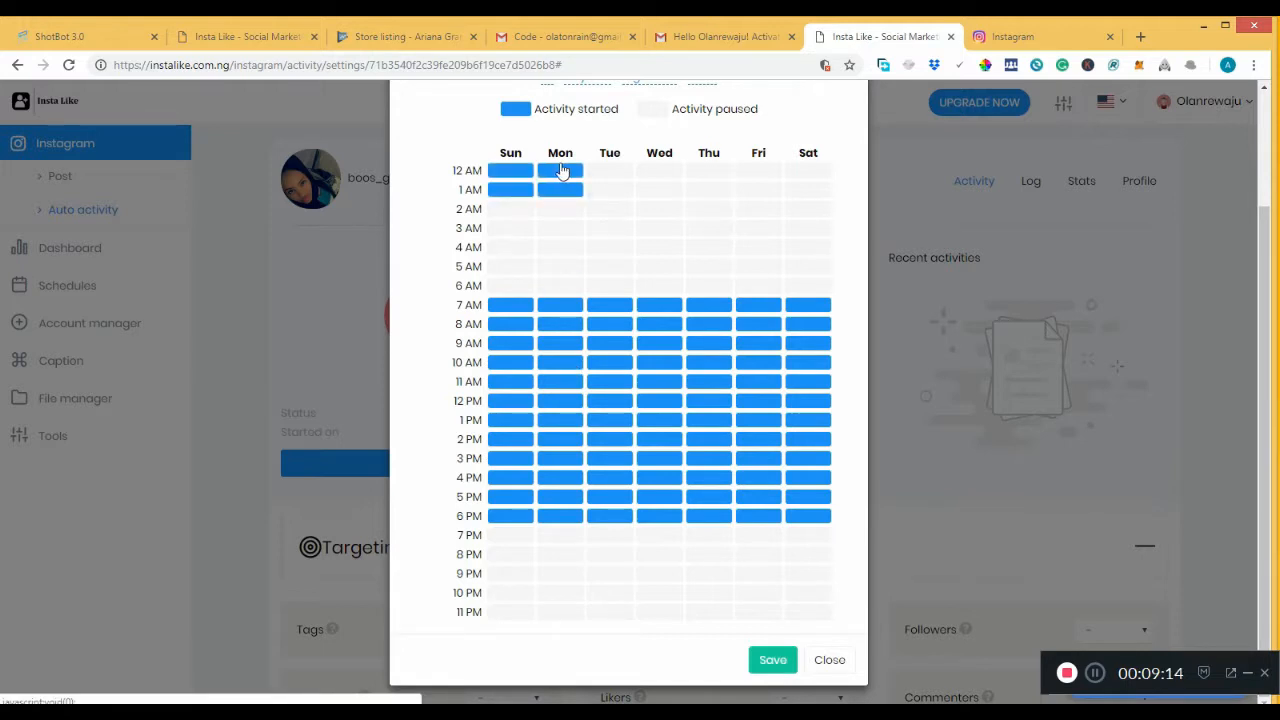
left_click(607, 172)
left_click(615, 191)
left_click(655, 190)
left_click(656, 172)
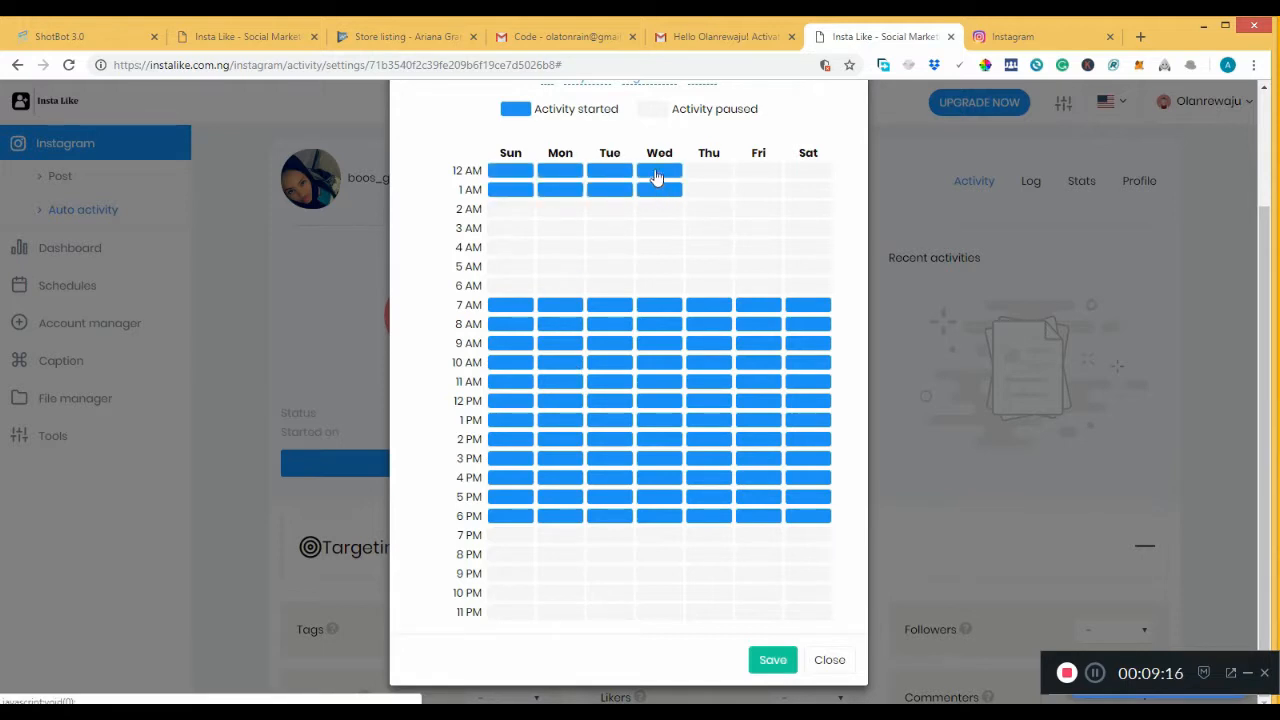
left_click(711, 192)
left_click(755, 191)
left_click(755, 173)
left_click(795, 174)
left_click(797, 193)
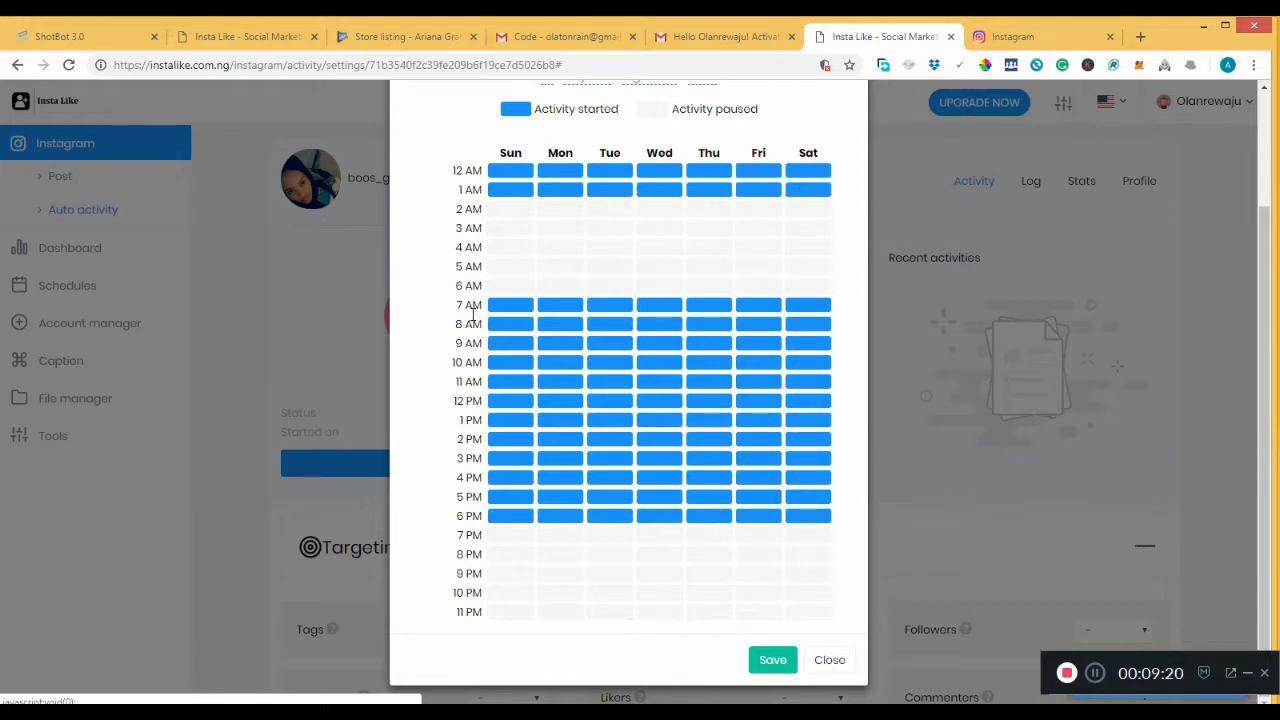
Activate the 7 PM through 11 PM slots for every day, Sunday to Saturday.
left_click(500, 539)
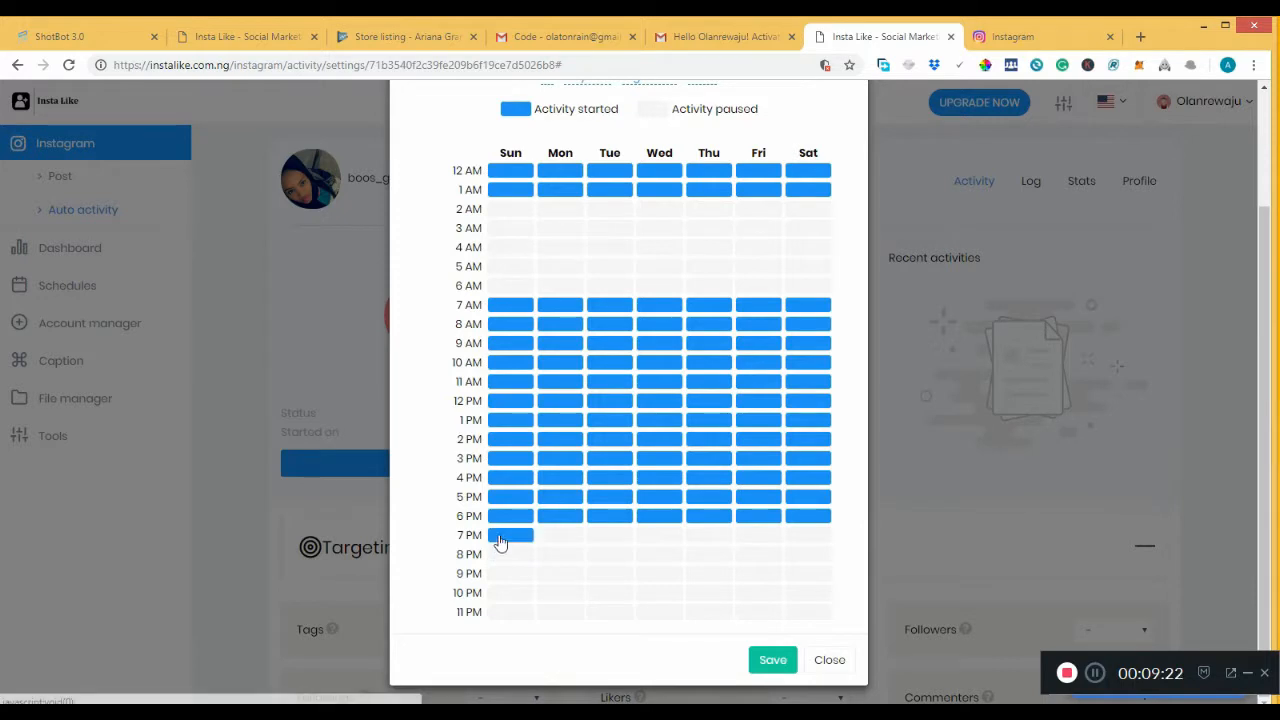
left_click(500, 557)
left_click(501, 575)
left_click(503, 613)
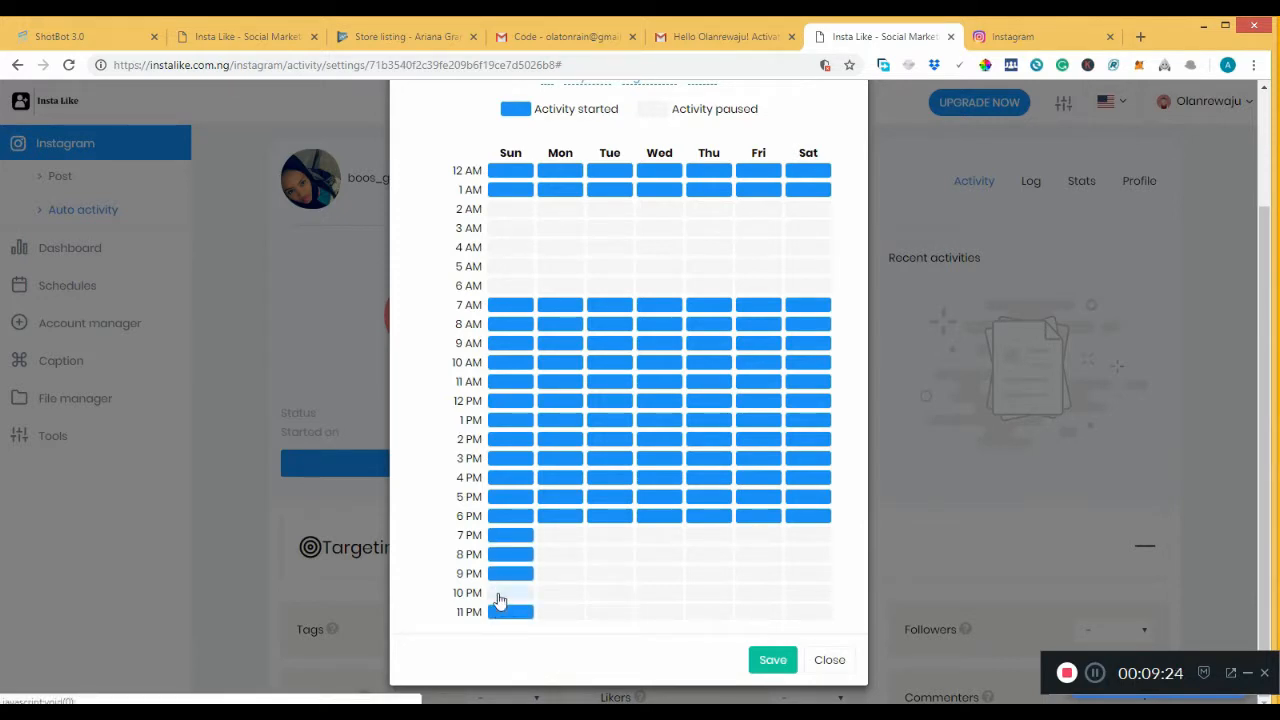
left_click(500, 600)
left_click(550, 597)
left_click(552, 576)
left_click(555, 558)
left_click(553, 538)
left_click(607, 555)
left_click(605, 538)
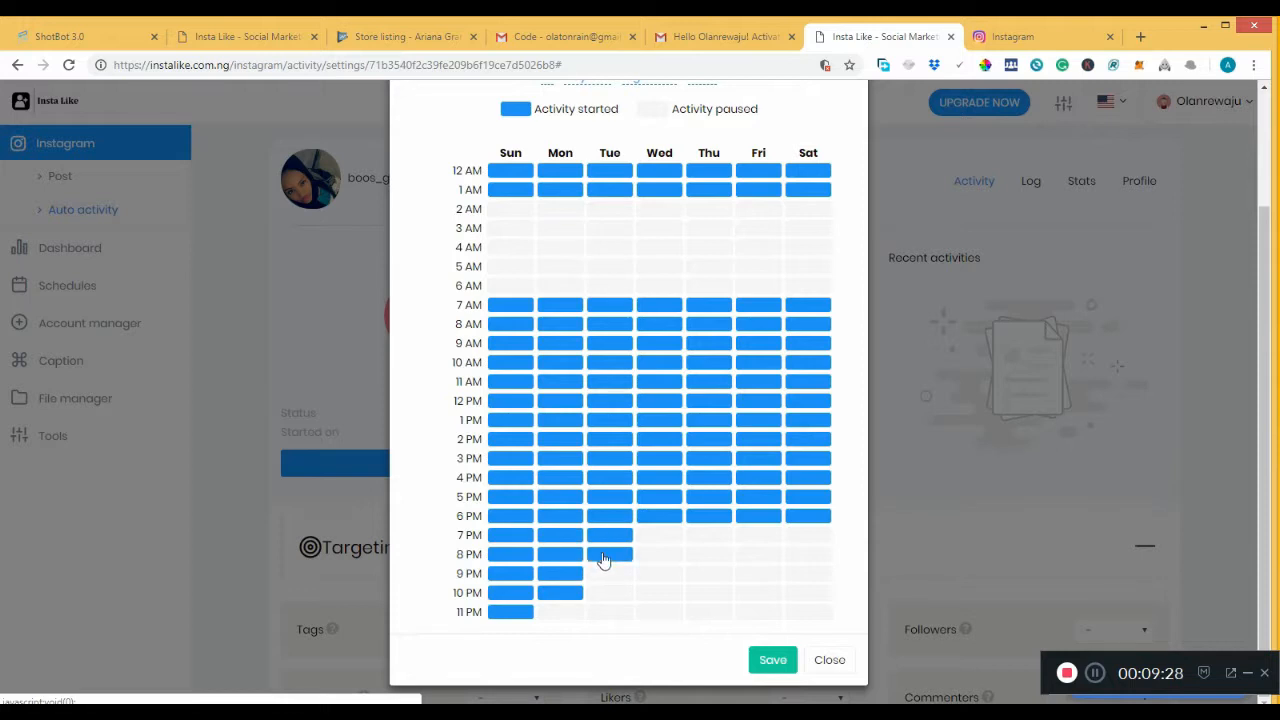
left_click(602, 573)
left_click(603, 595)
left_click(560, 613)
left_click(615, 615)
left_click(663, 614)
left_click(658, 596)
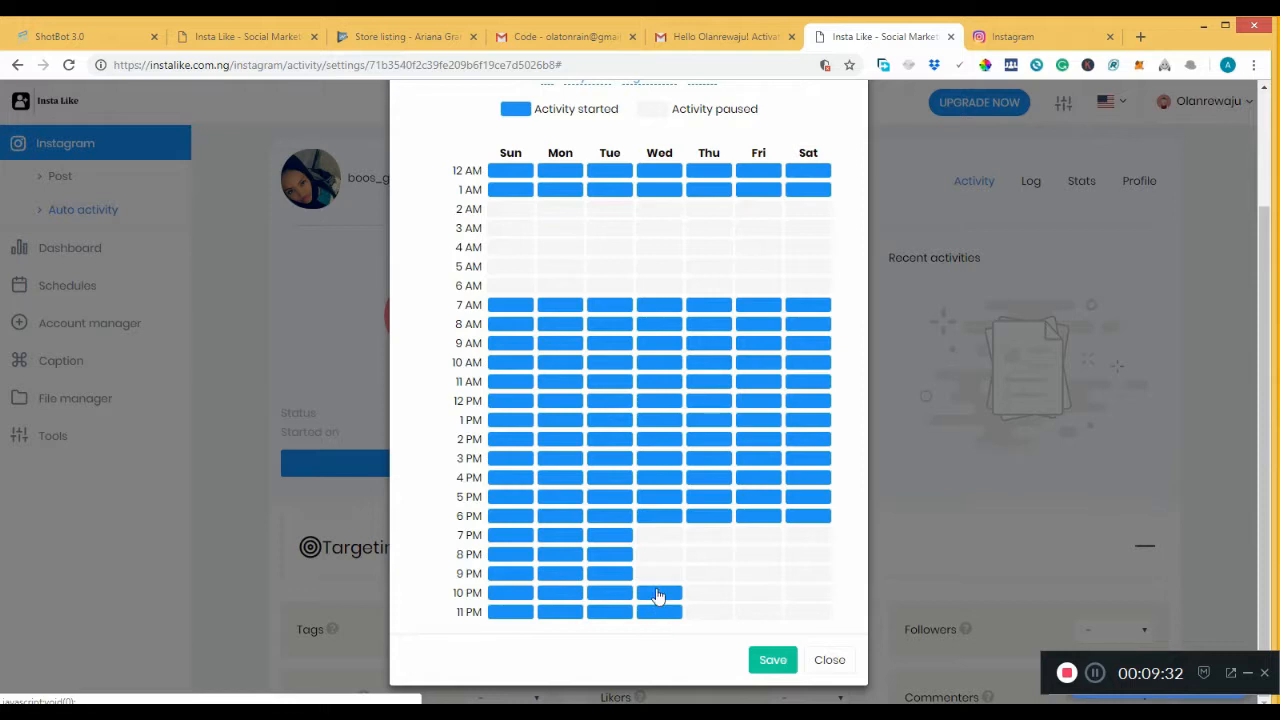
left_click(658, 573)
left_click(655, 556)
left_click(660, 538)
left_click(710, 538)
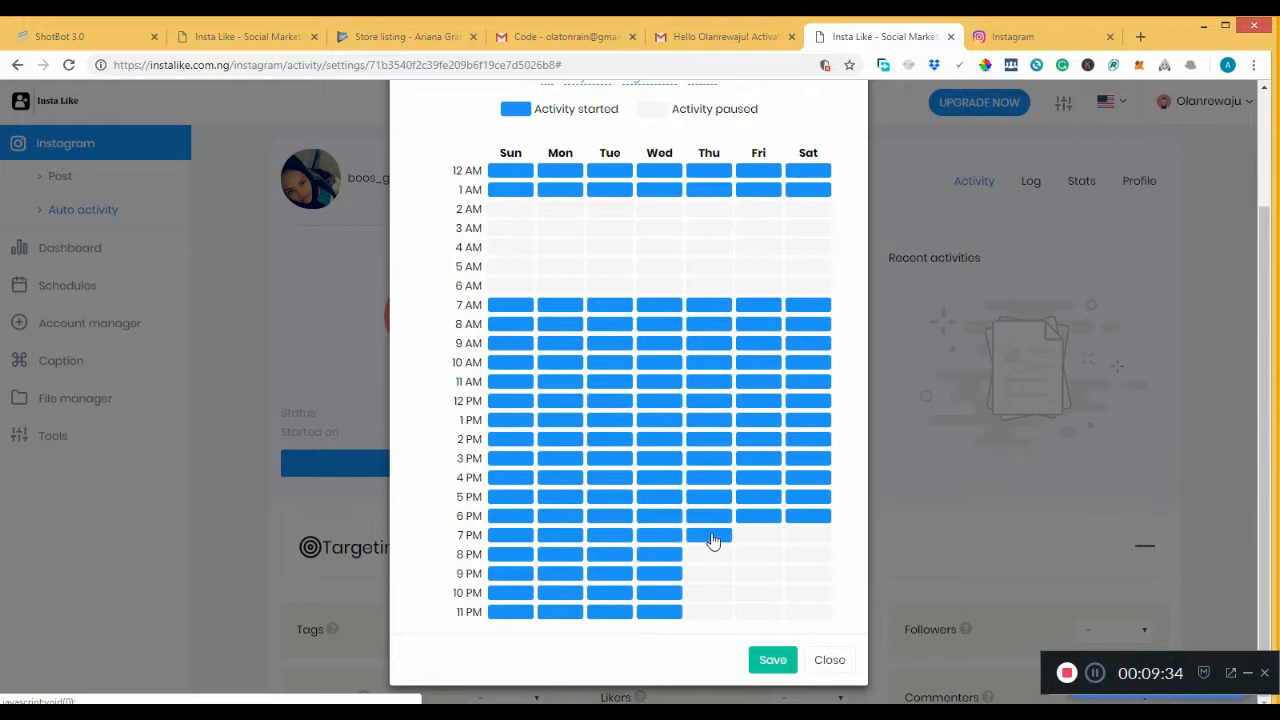
left_click(710, 556)
left_click(713, 574)
left_click(712, 613)
left_click(710, 598)
left_click(758, 596)
left_click(759, 613)
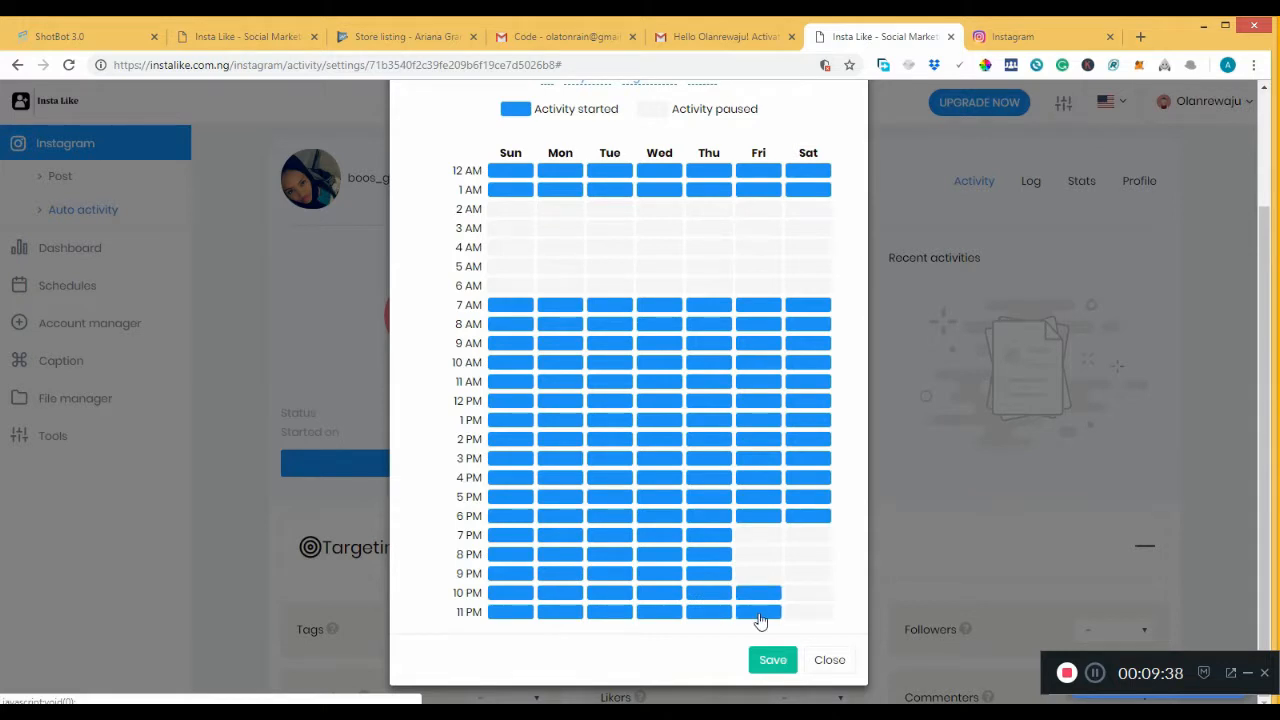
left_click(800, 597)
left_click(800, 575)
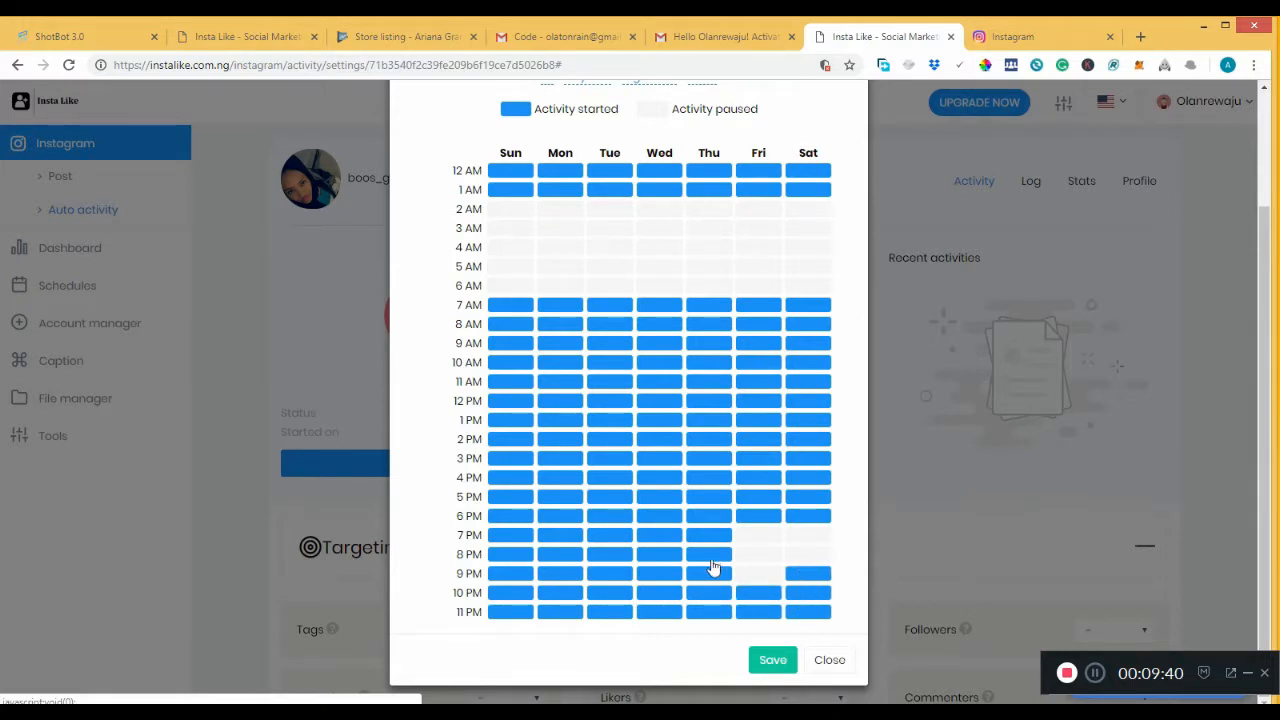
left_click(753, 570)
left_click(754, 554)
left_click(757, 536)
left_click(808, 536)
left_click(812, 553)
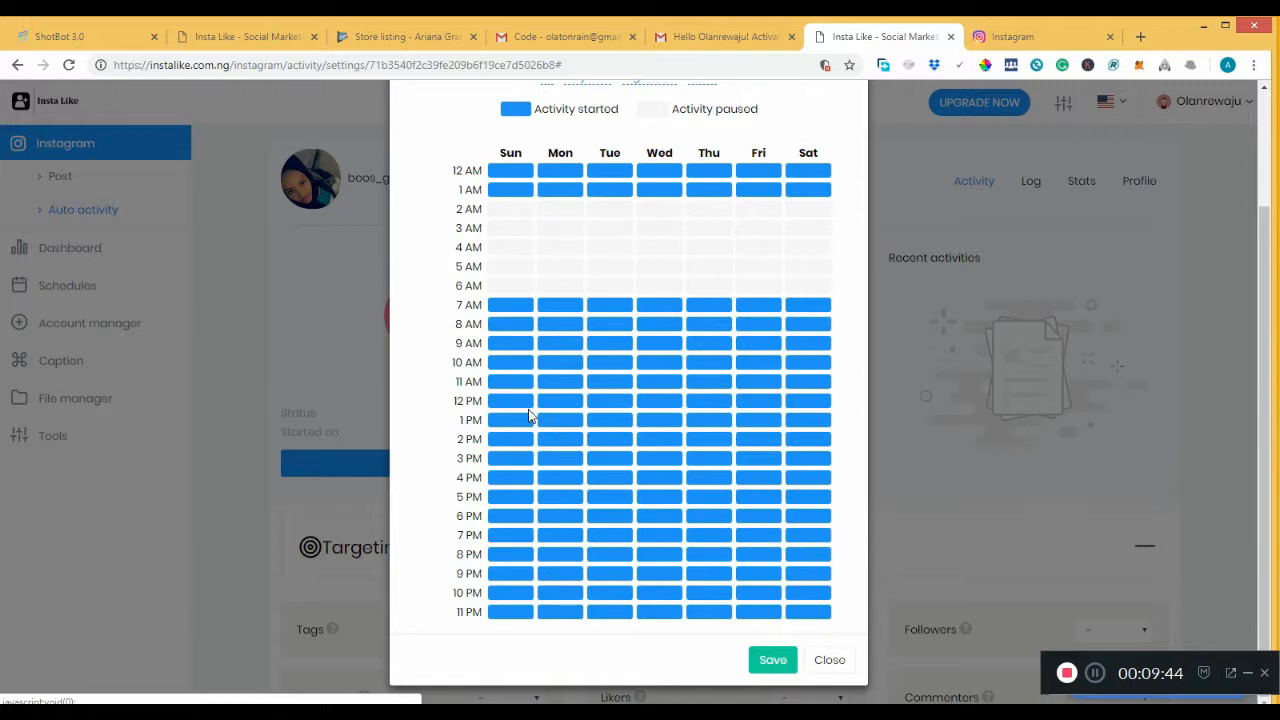
Pause the 12 PM–4 PM hours on Sunday, Monday and Tuesday, leaving 11 AM active.
left_click(516, 385)
left_click(510, 406)
left_click(508, 421)
left_click(508, 441)
left_click(509, 458)
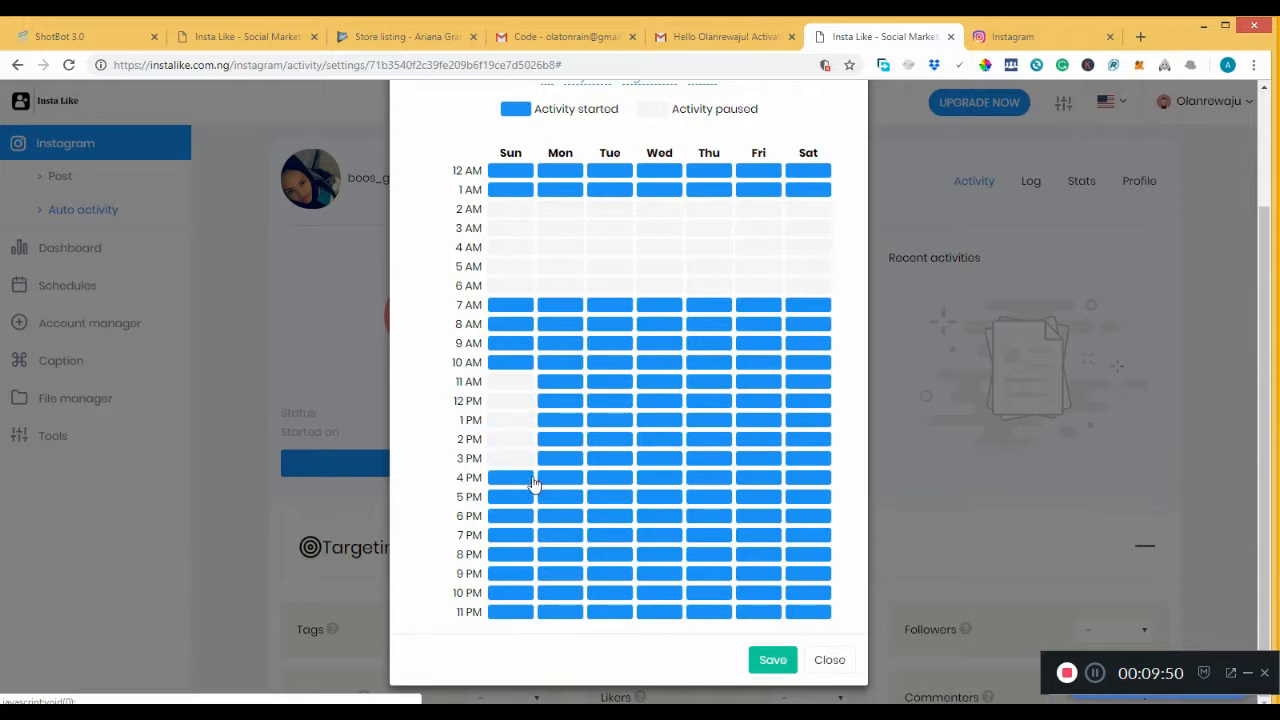
left_click(533, 483)
left_click(562, 479)
left_click(560, 459)
left_click(556, 386)
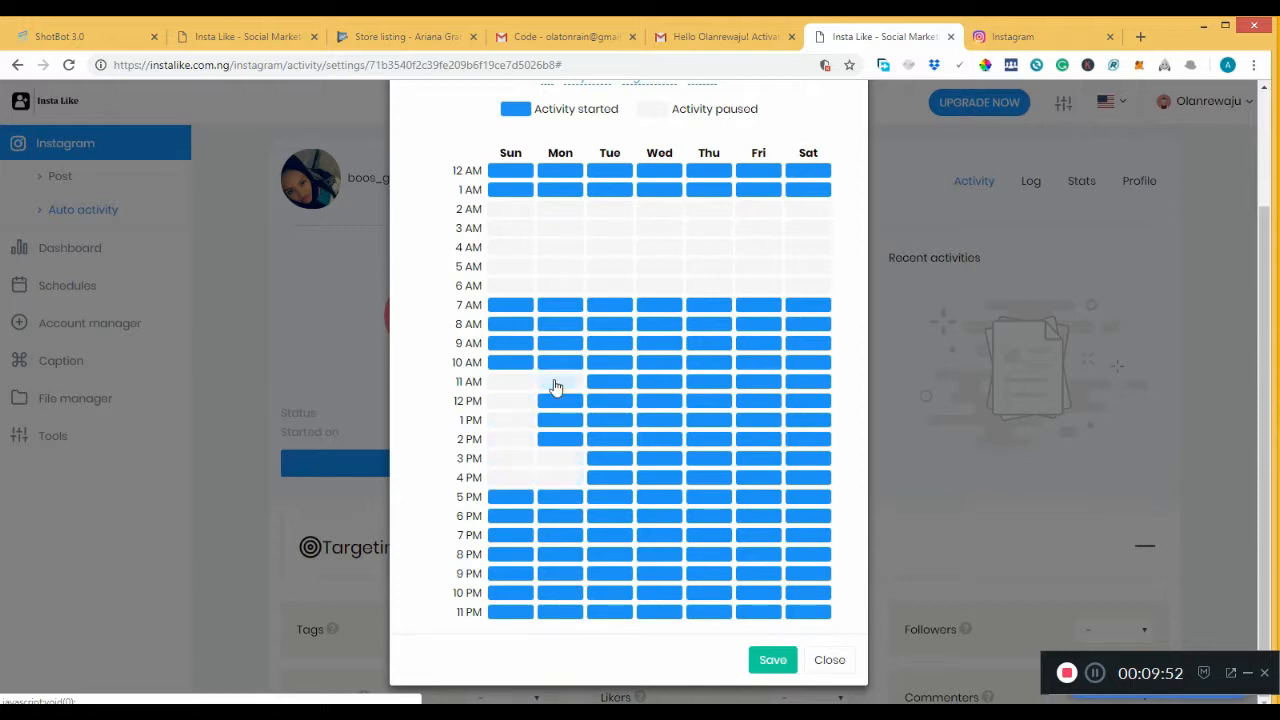
left_click(555, 386)
left_click(530, 382)
left_click(556, 403)
left_click(562, 424)
left_click(566, 441)
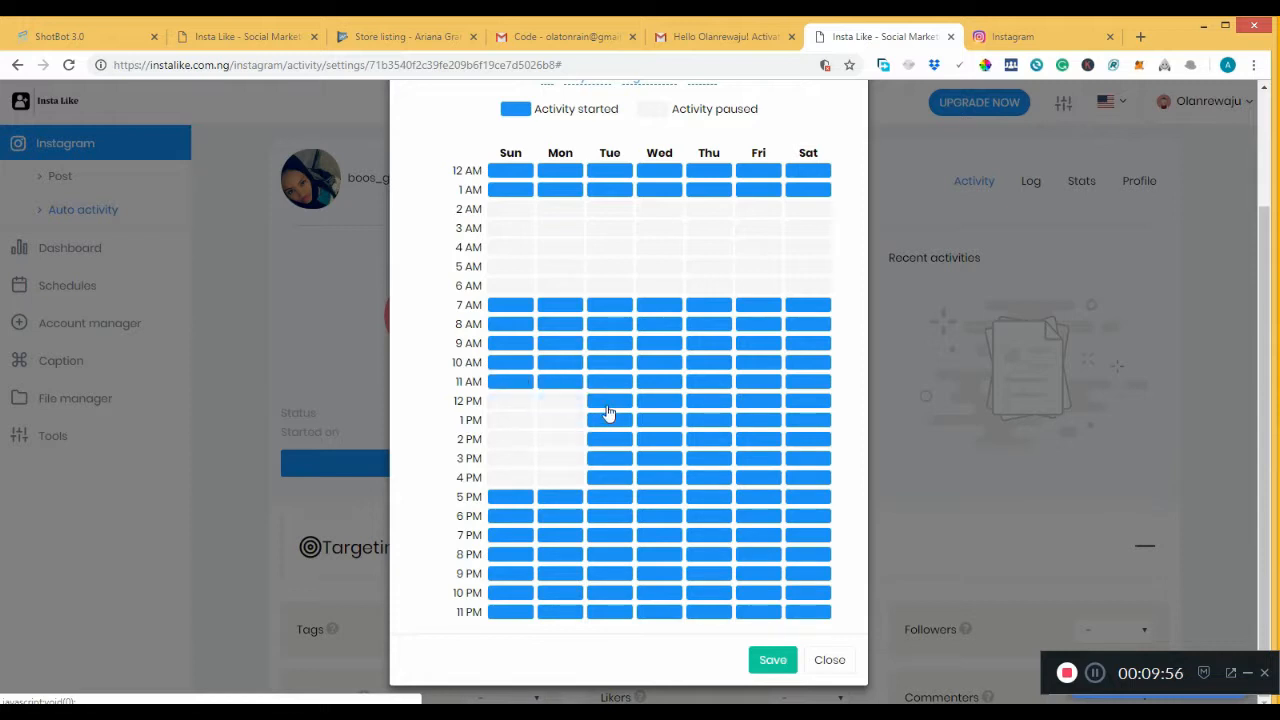
left_click(607, 403)
left_click(609, 422)
left_click(610, 441)
left_click(613, 460)
left_click(617, 476)
Pause the 12 PM–4 PM hours from Wednesday through Saturday and save the weekly schedule.
left_click(653, 476)
left_click(655, 458)
left_click(655, 439)
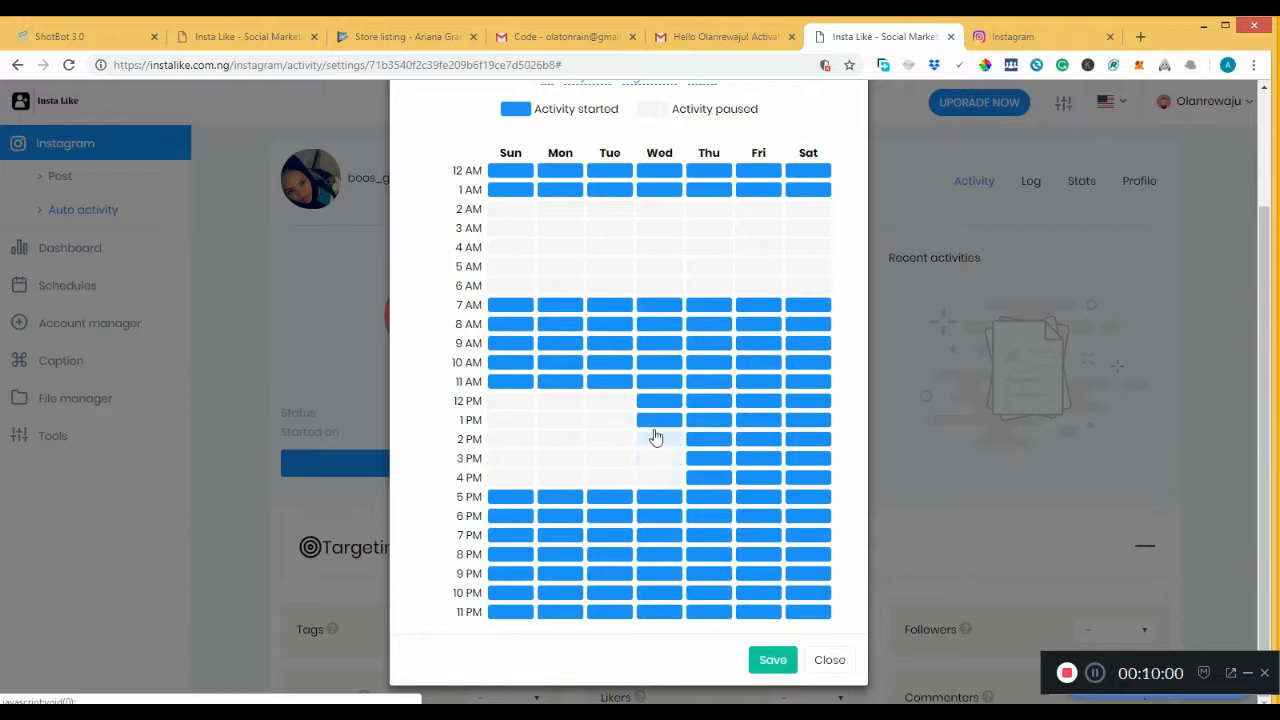
left_click(655, 420)
left_click(654, 405)
left_click(712, 403)
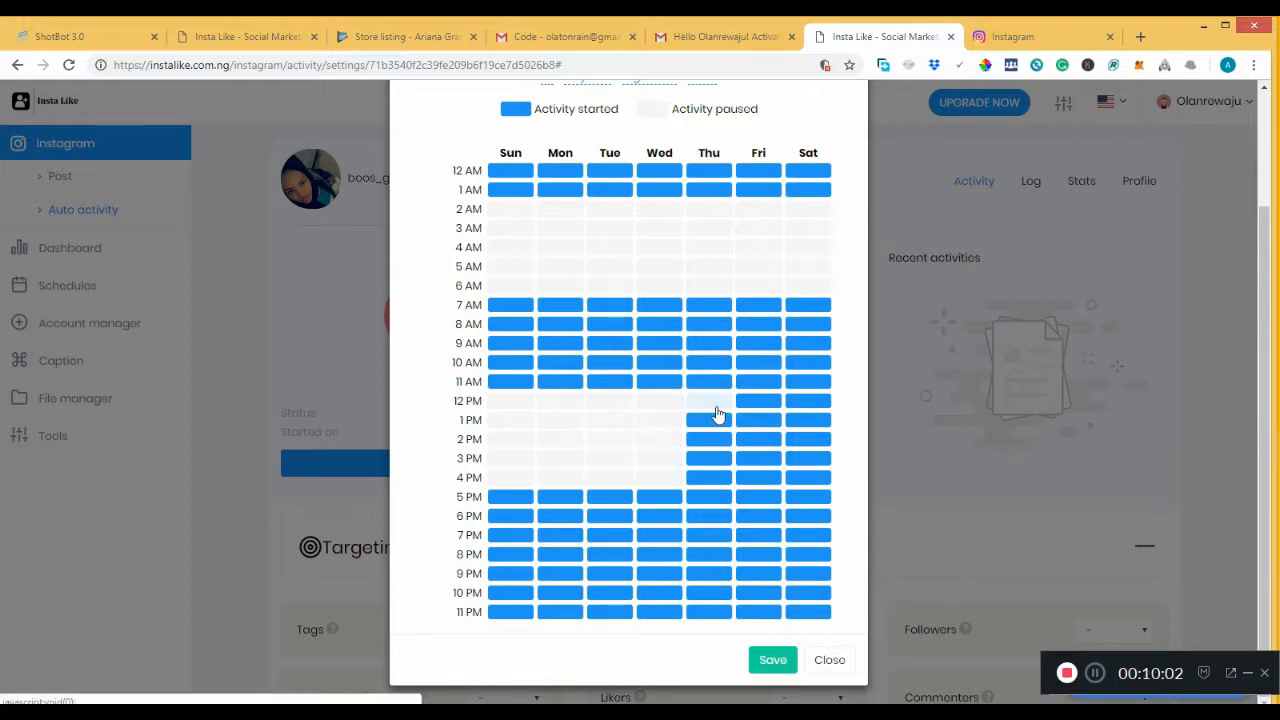
left_click(712, 441)
left_click(713, 460)
left_click(713, 478)
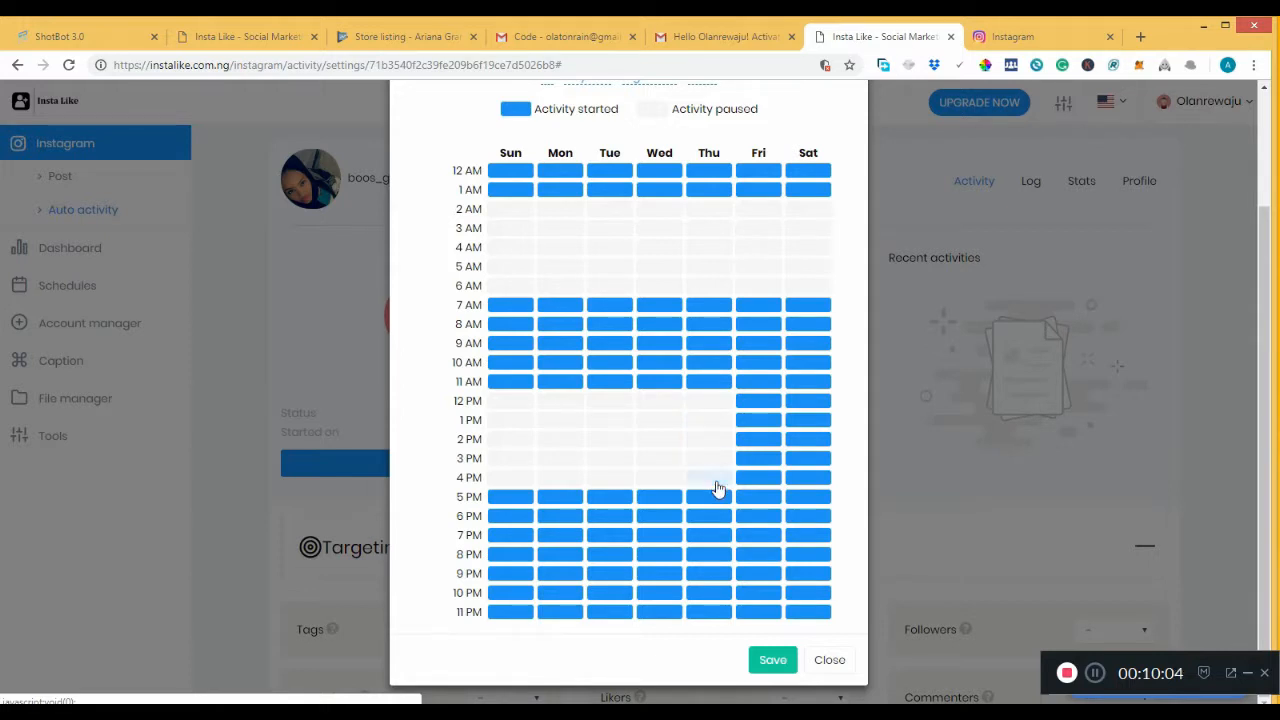
left_click(748, 478)
left_click(749, 458)
left_click(749, 421)
left_click(750, 405)
left_click(757, 438)
left_click(800, 420)
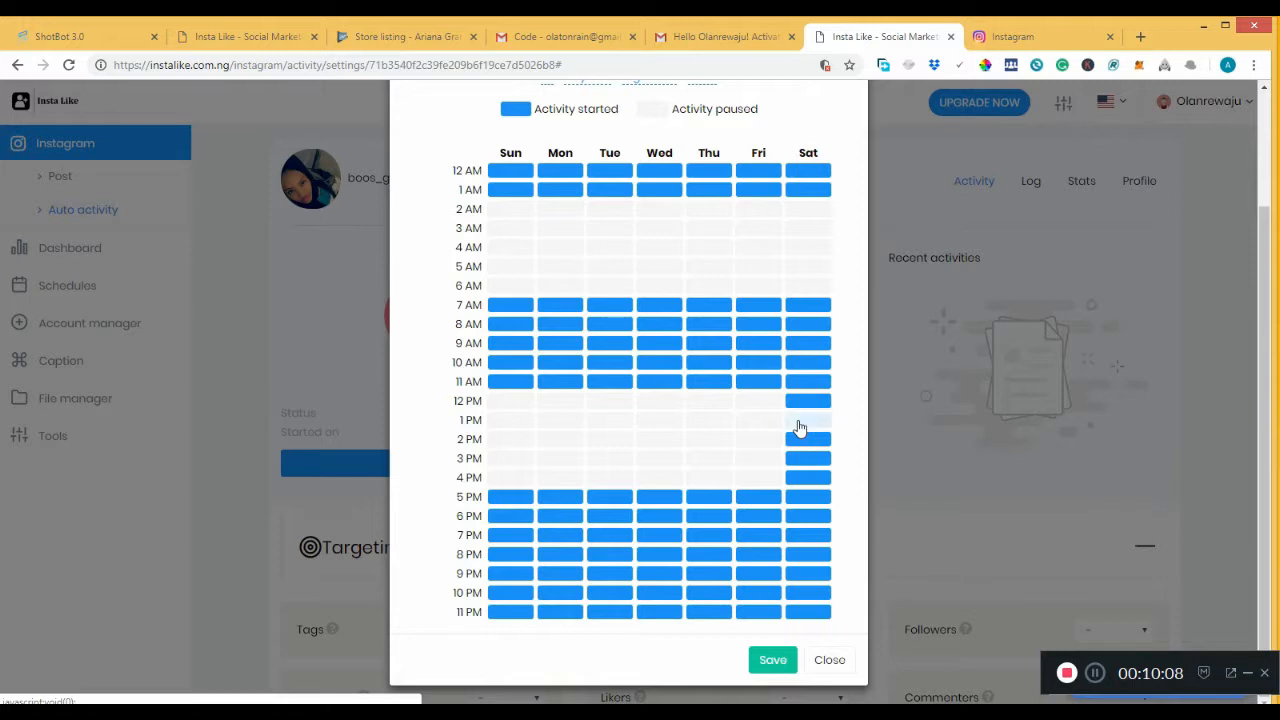
left_click(801, 404)
left_click(802, 440)
left_click(802, 459)
left_click(801, 480)
left_click(772, 662)
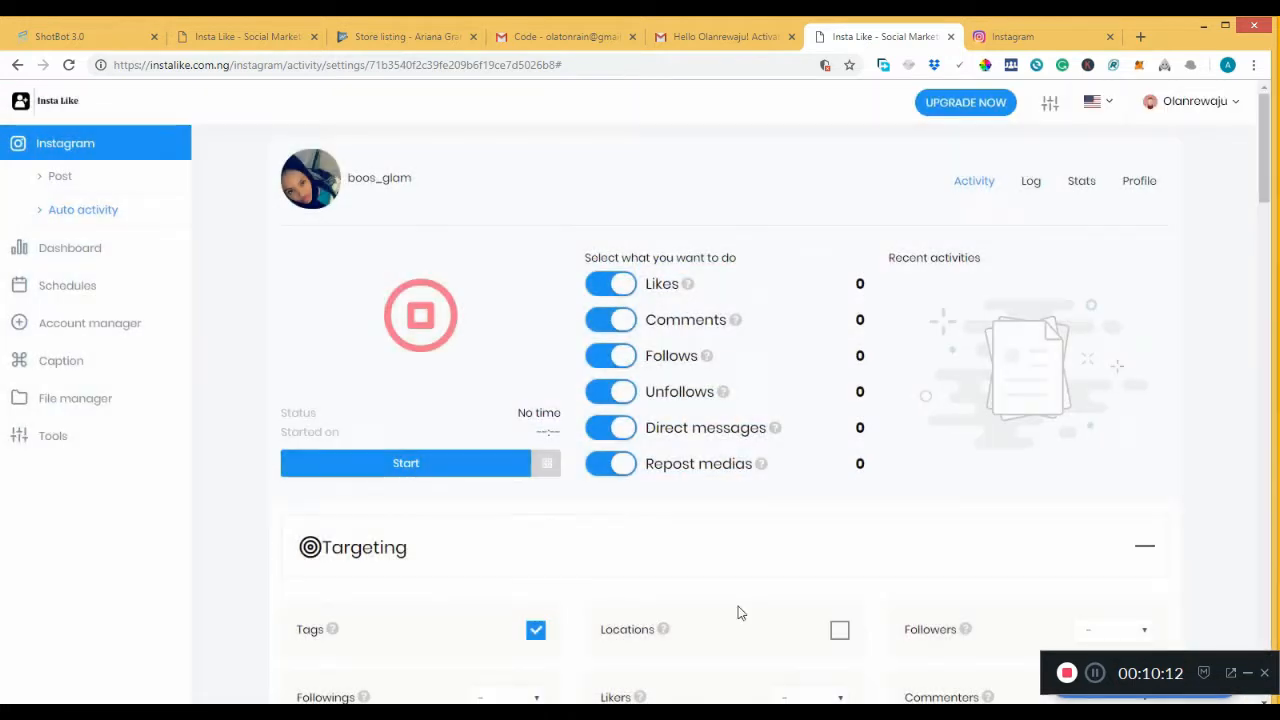
Add Locations as a targeting source and set Followers to Usernames.
left_click_drag(1270, 180, 1250, 228)
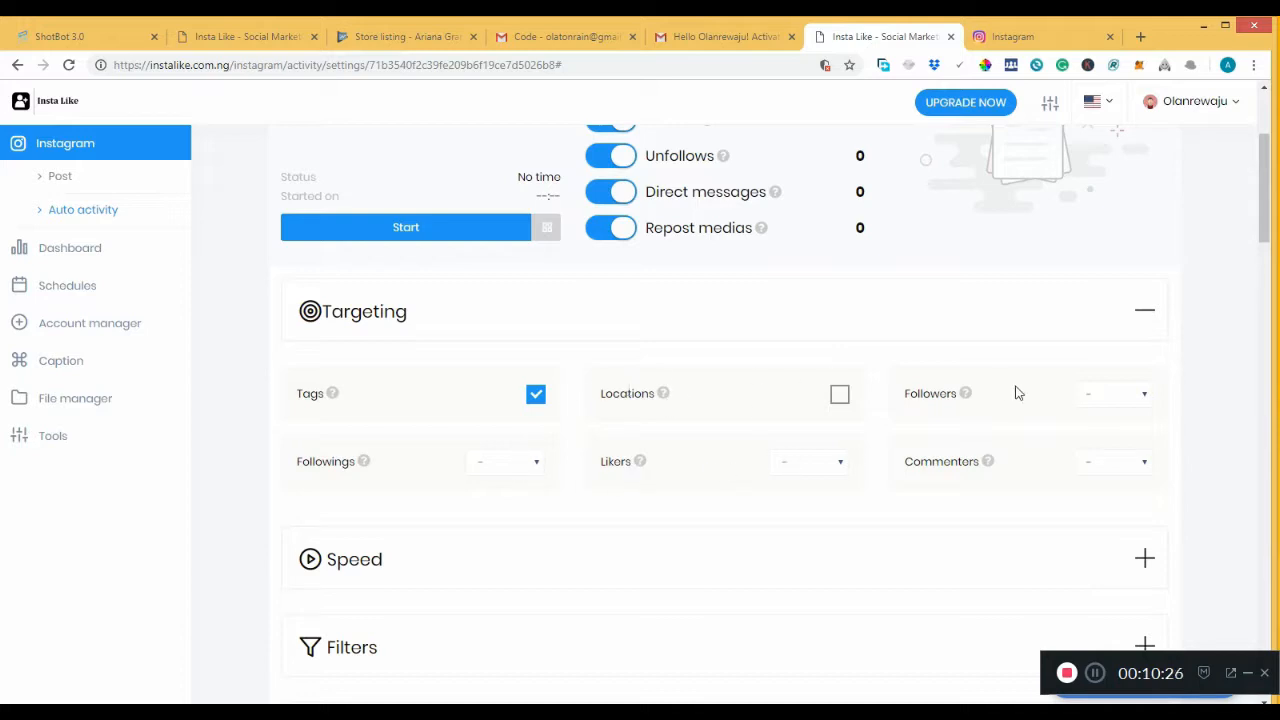
left_click(839, 396)
left_click(1137, 393)
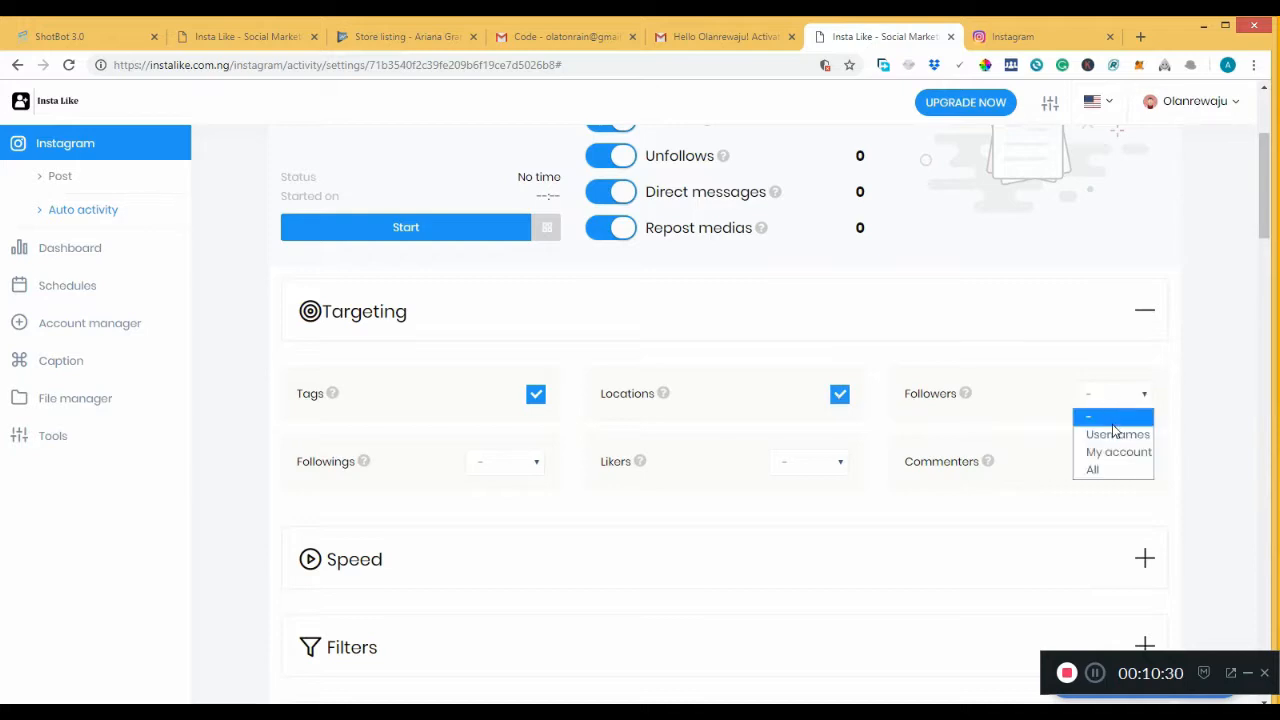
left_click(1113, 432)
Set Likers and Commenters to Usernames posts and Followings to Usernames.
left_click(827, 464)
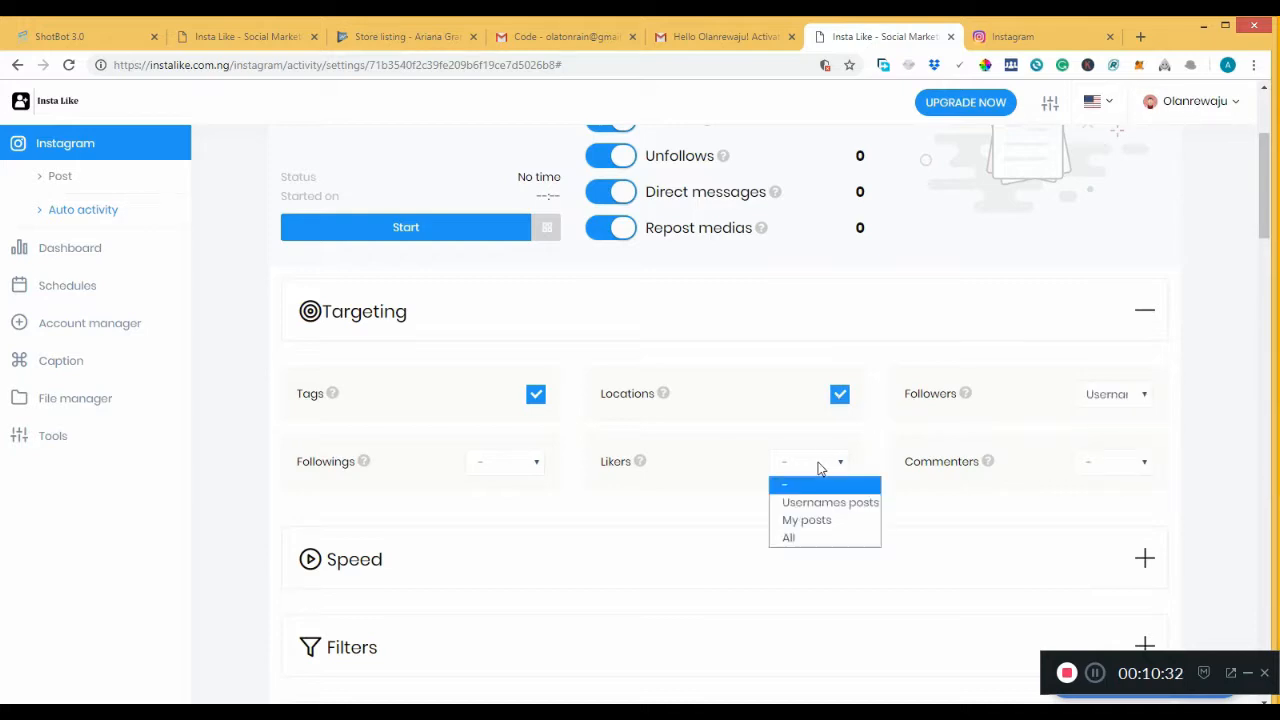
left_click(820, 503)
left_click(1086, 470)
left_click(1110, 503)
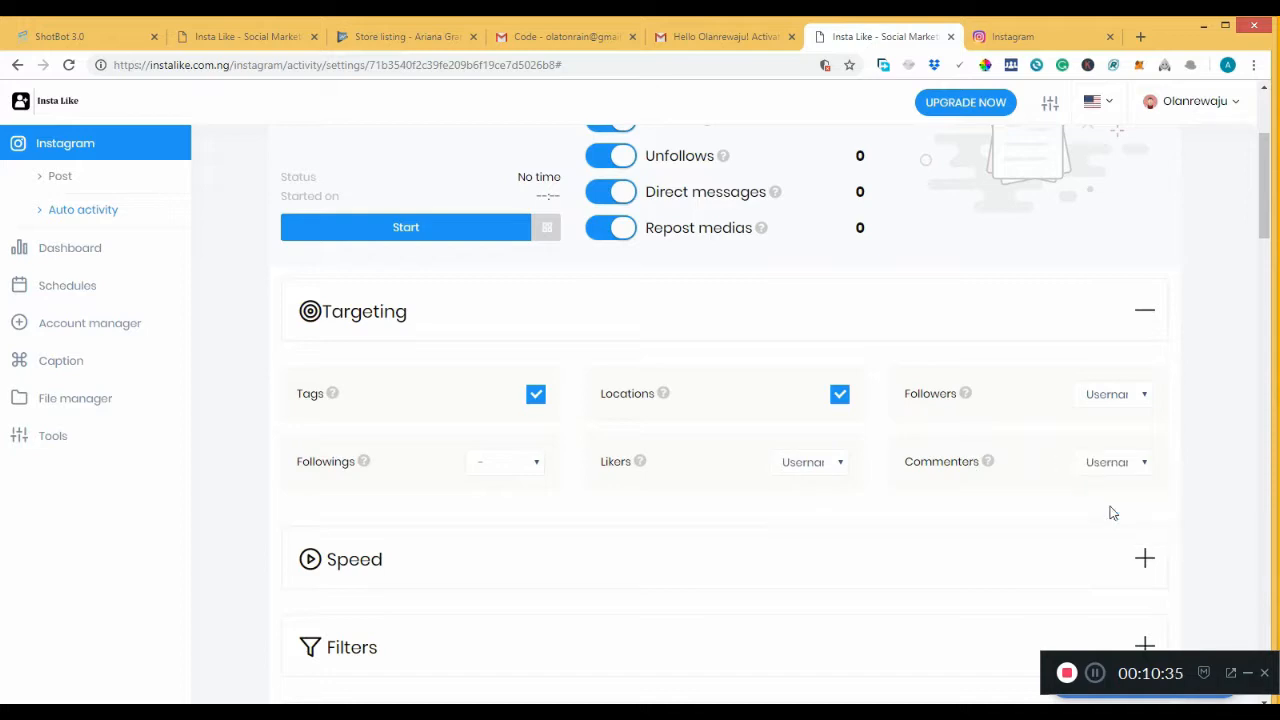
left_click(512, 465)
left_click(523, 503)
Expand Speed, set the activity speed to Fast, and select the Follows/hour value for editing.
left_click_drag(1268, 206, 1266, 258)
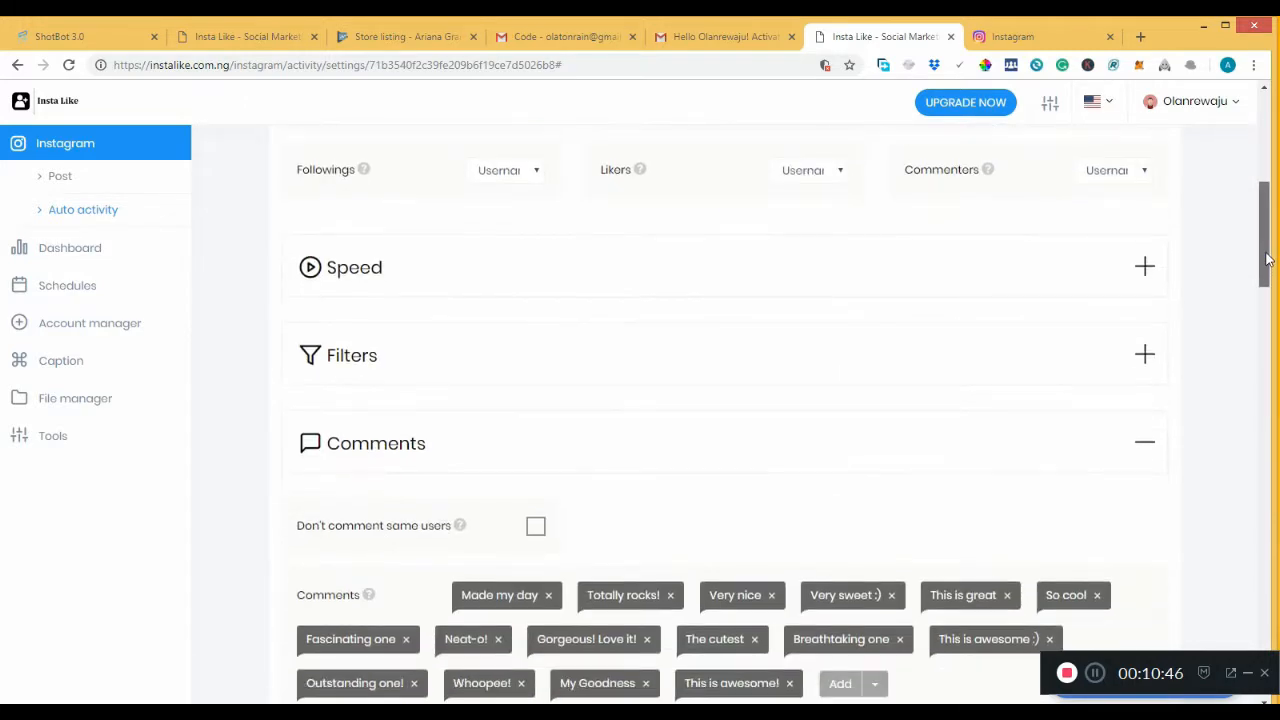
left_click(1084, 267)
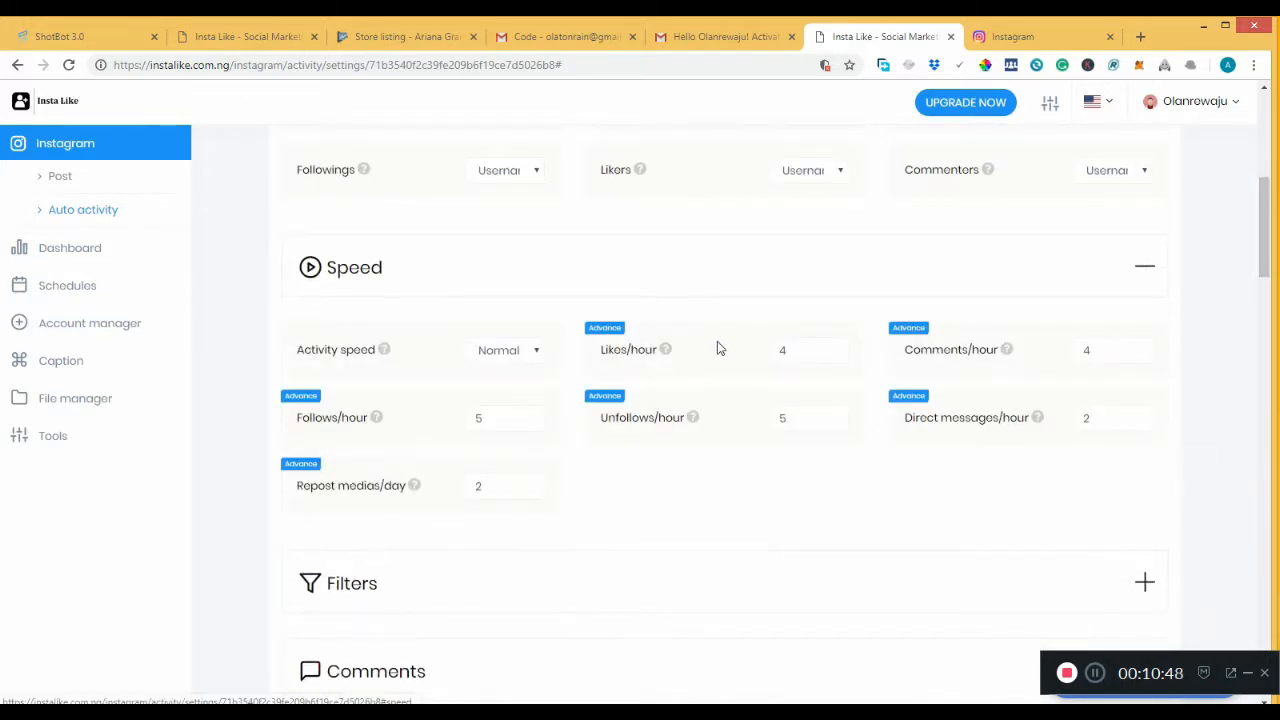
left_click(519, 357)
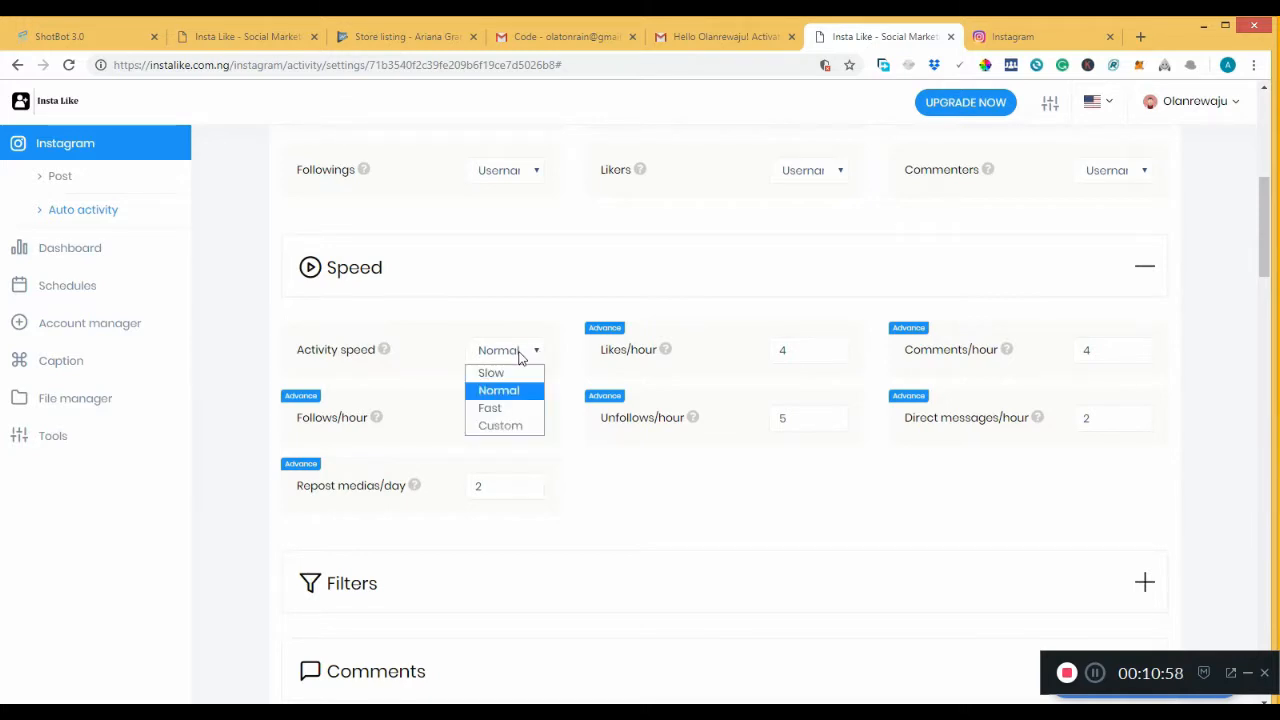
left_click(516, 409)
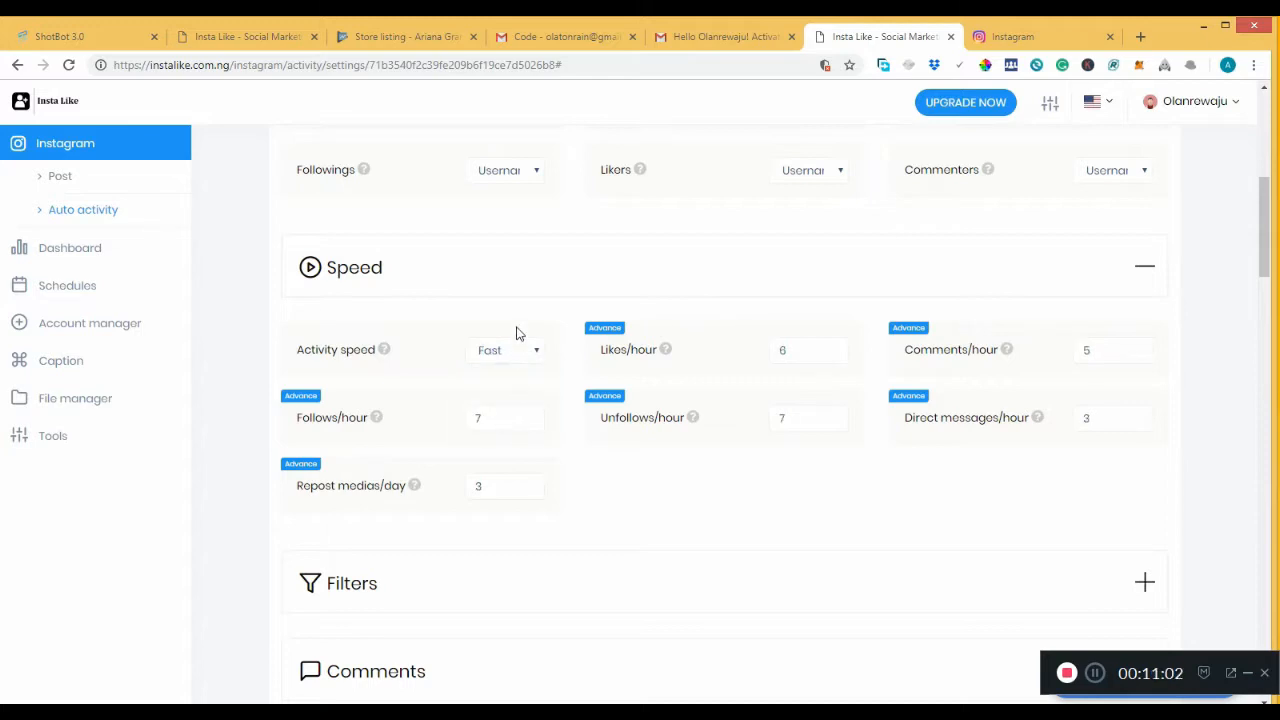
left_click(520, 359)
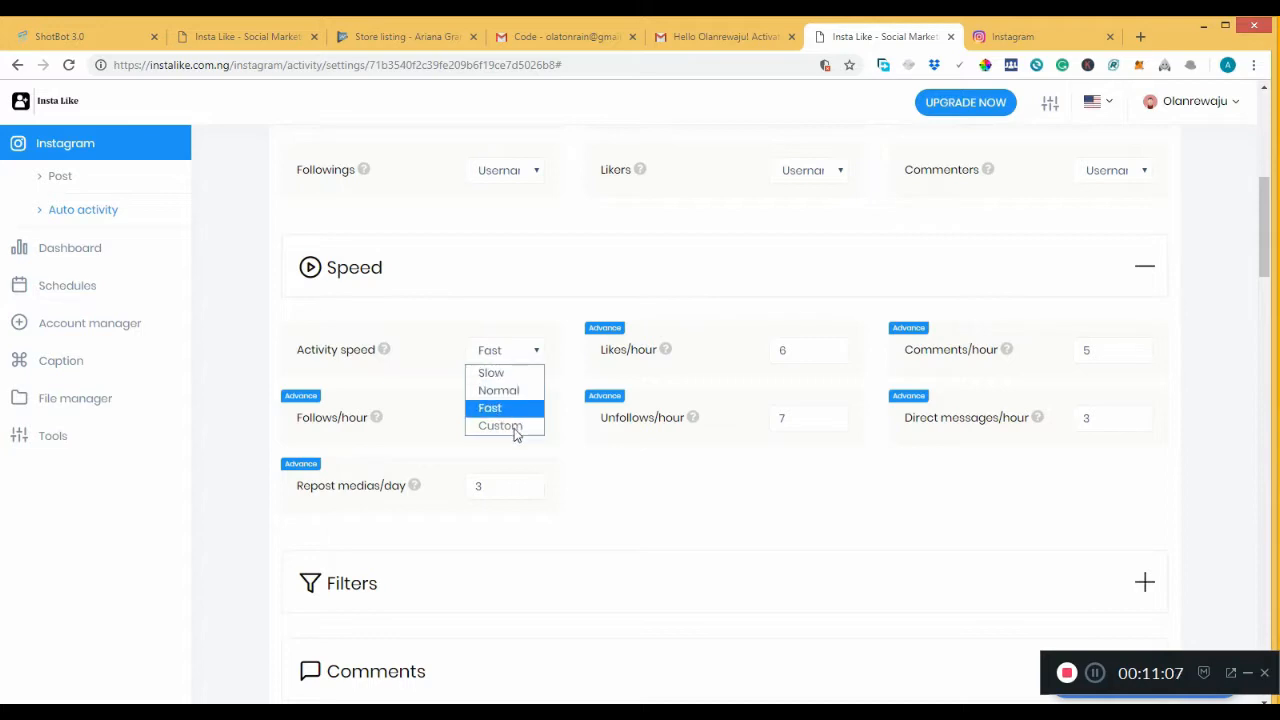
left_click(459, 408)
left_click(491, 360)
left_click(583, 424)
left_click_drag(480, 417, 468, 426)
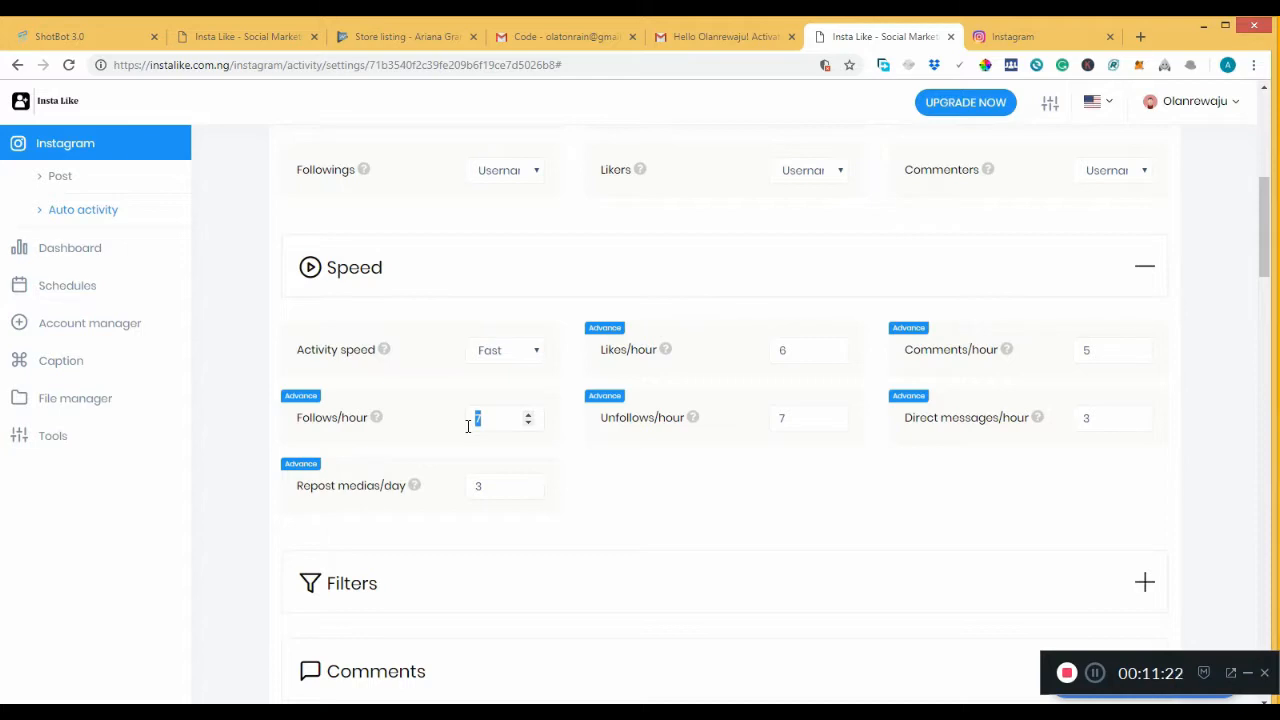
type("30")
Type 3 into Follows/hour and select the Unfollows/hour and Likes/hour fields.
left_click(792, 418)
double_click(792, 418)
type("3")
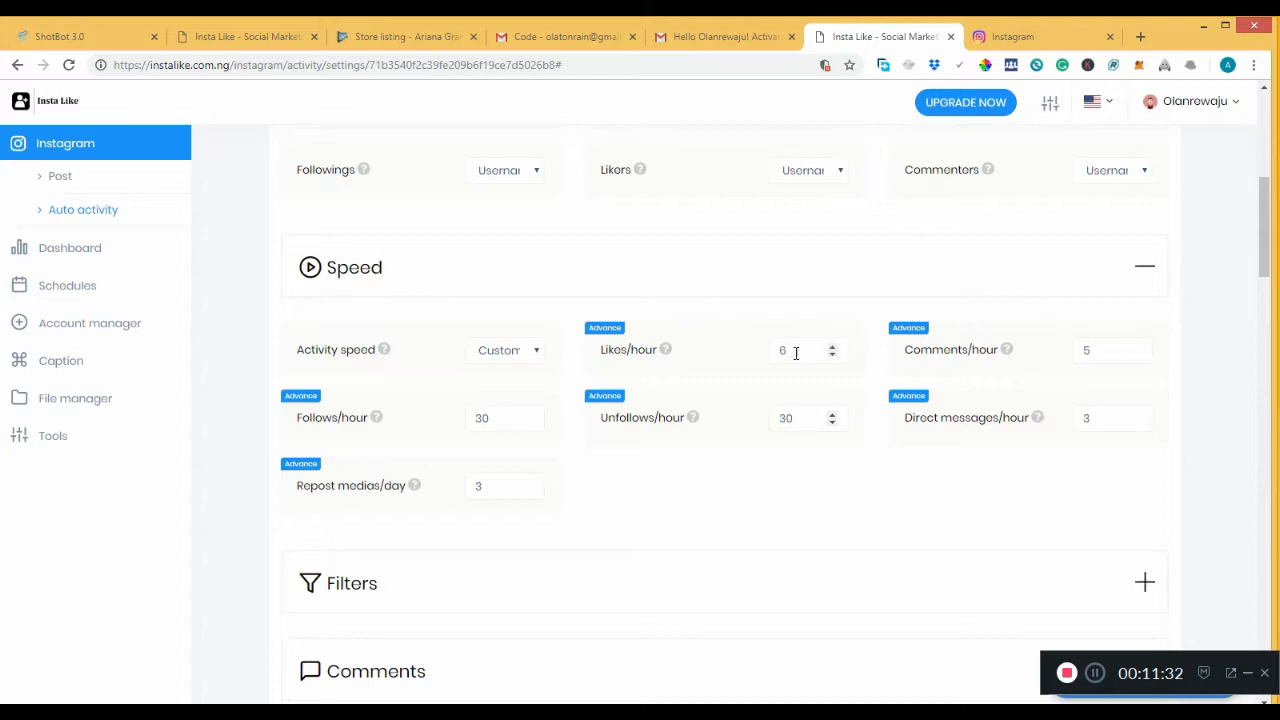
left_click(1095, 674)
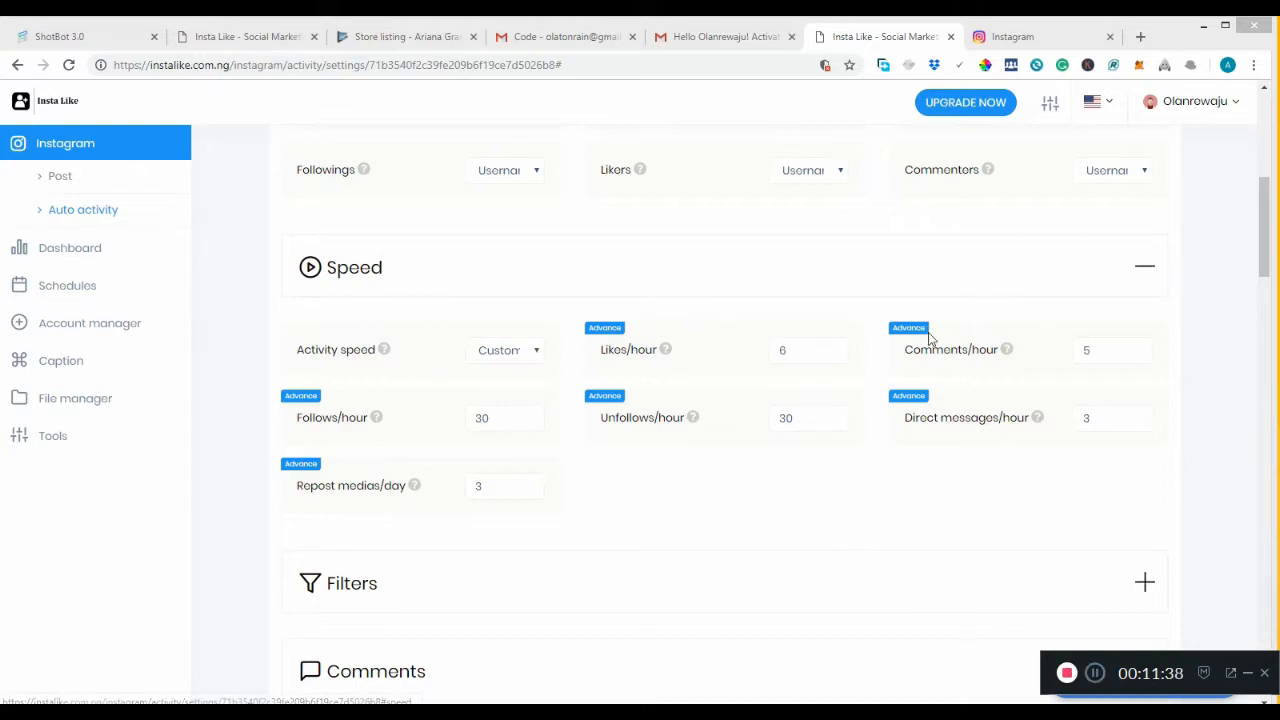
left_click(790, 352)
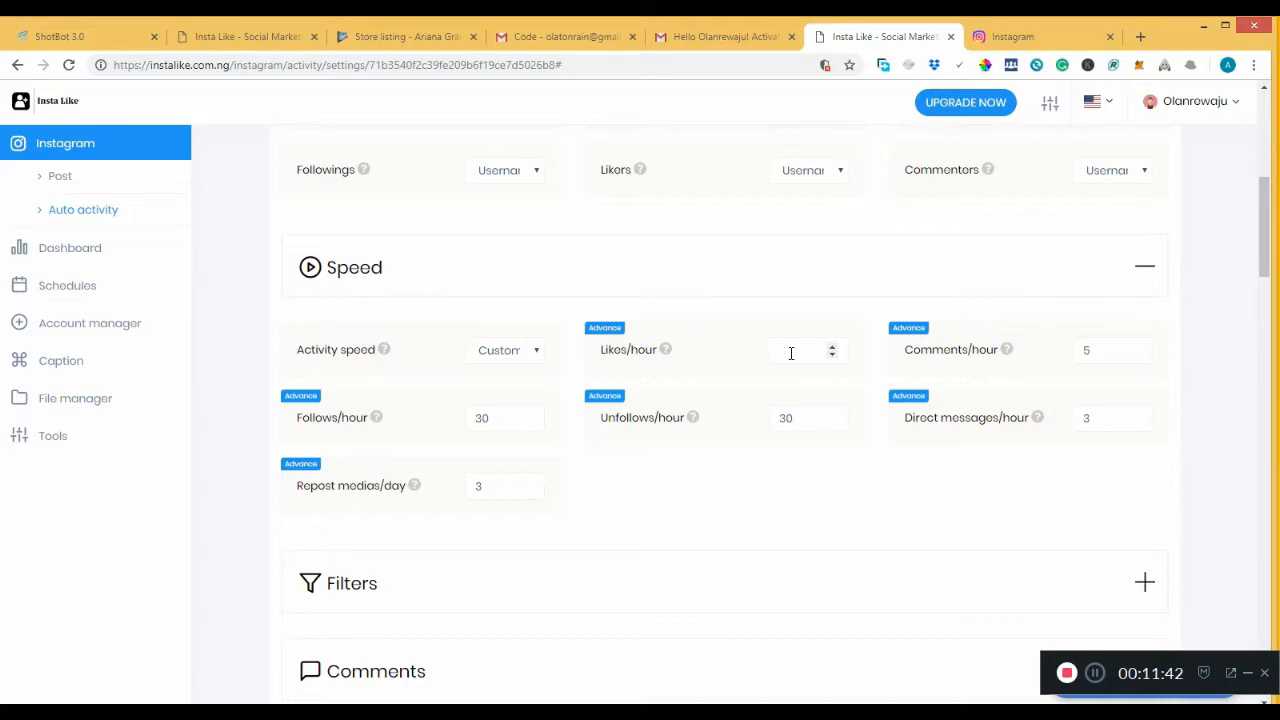
Try the Normal, Fast and Slow speed presets, ending on Fast.
left_click(515, 360)
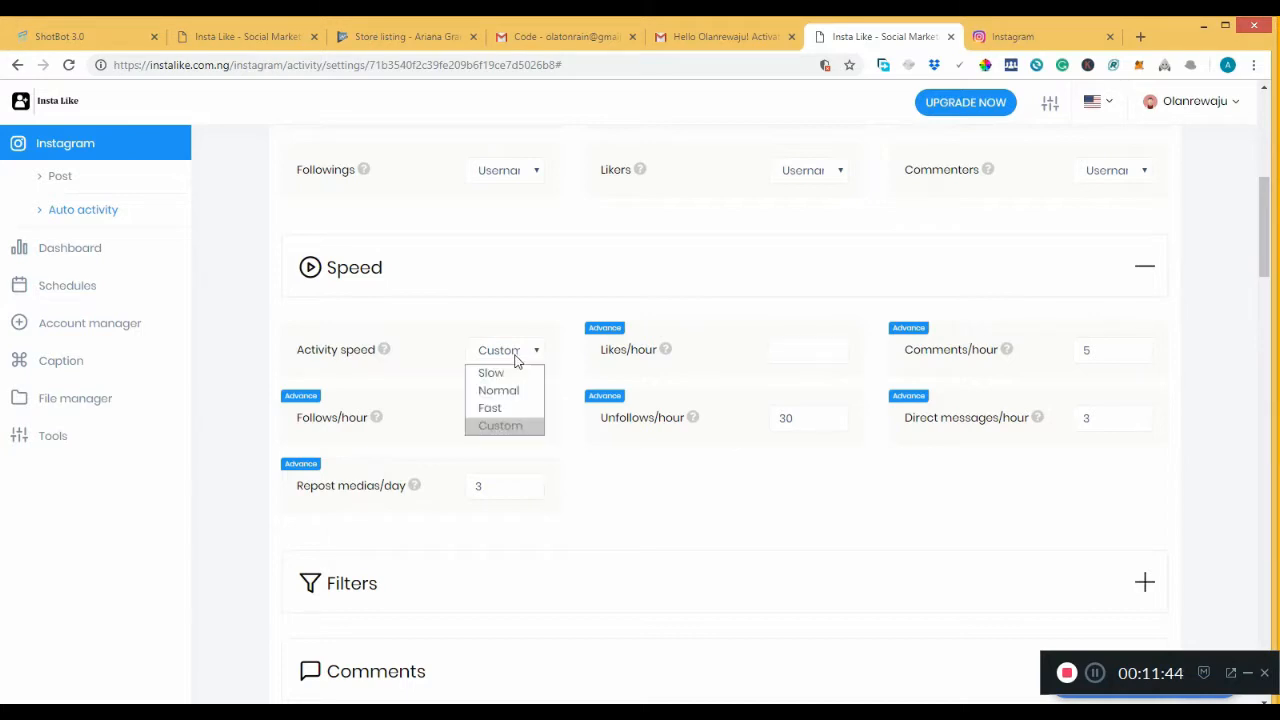
left_click(505, 389)
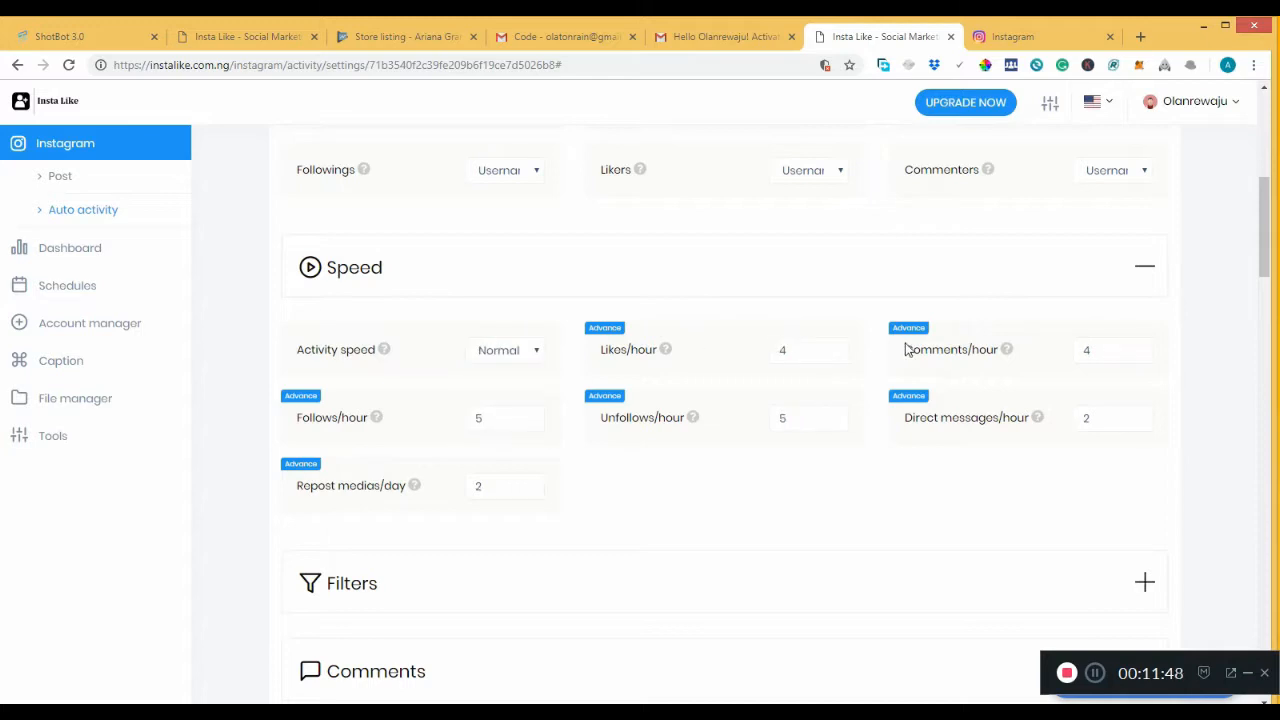
left_click(512, 355)
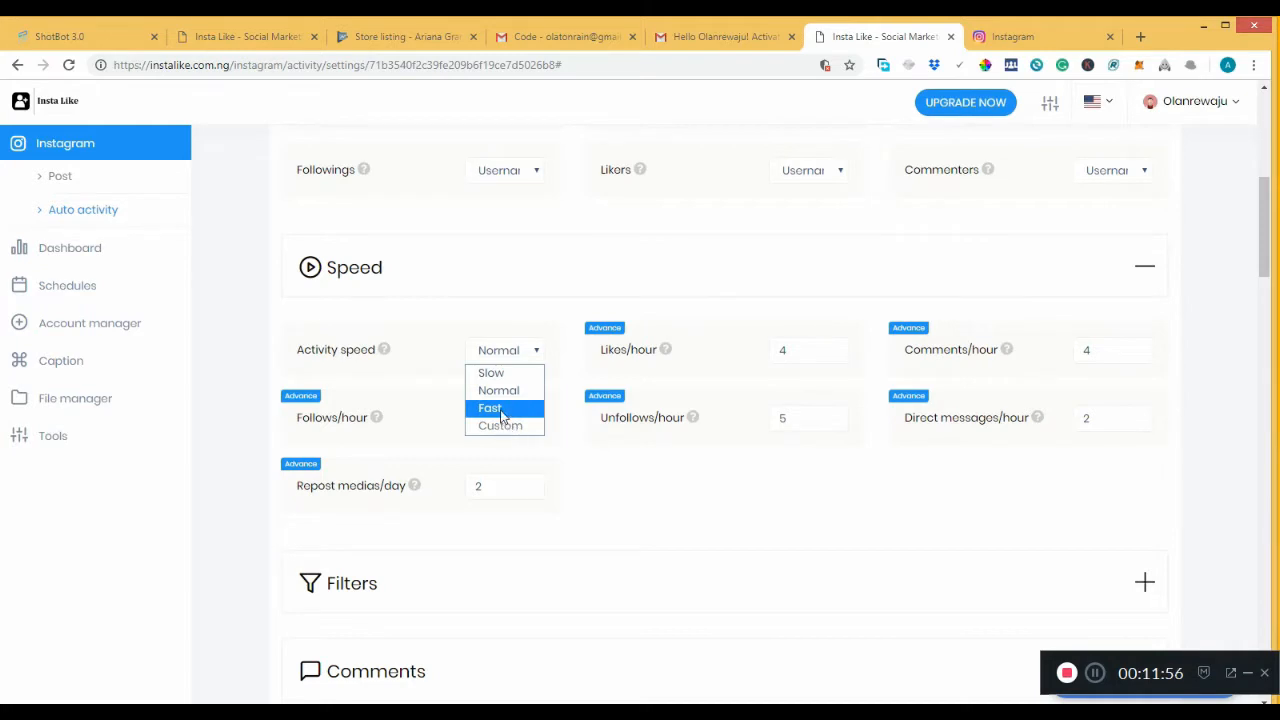
left_click(503, 412)
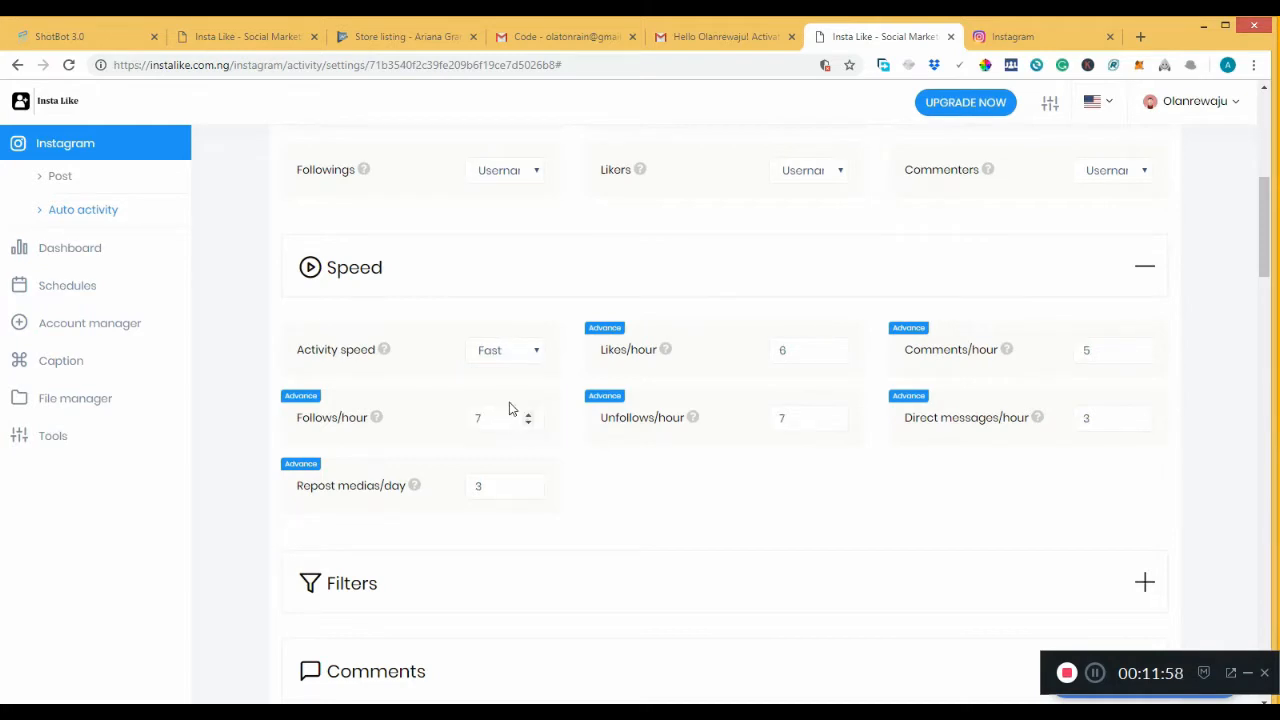
left_click(506, 352)
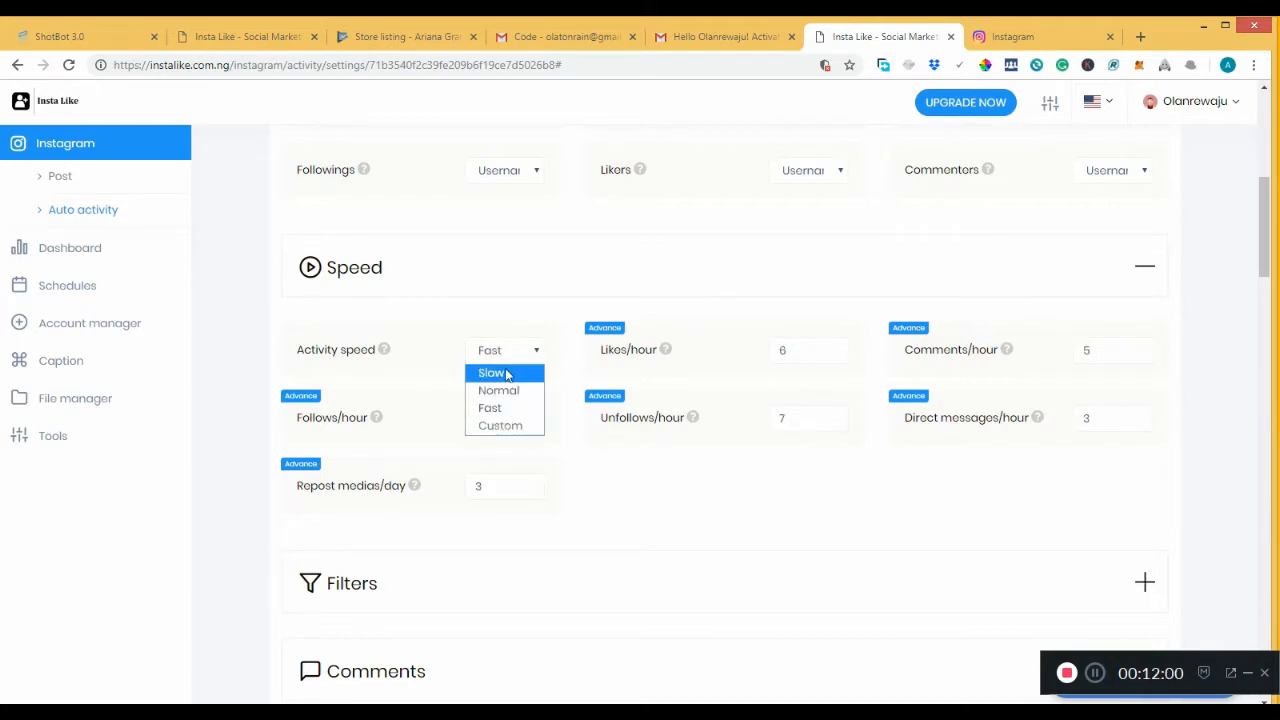
left_click(507, 374)
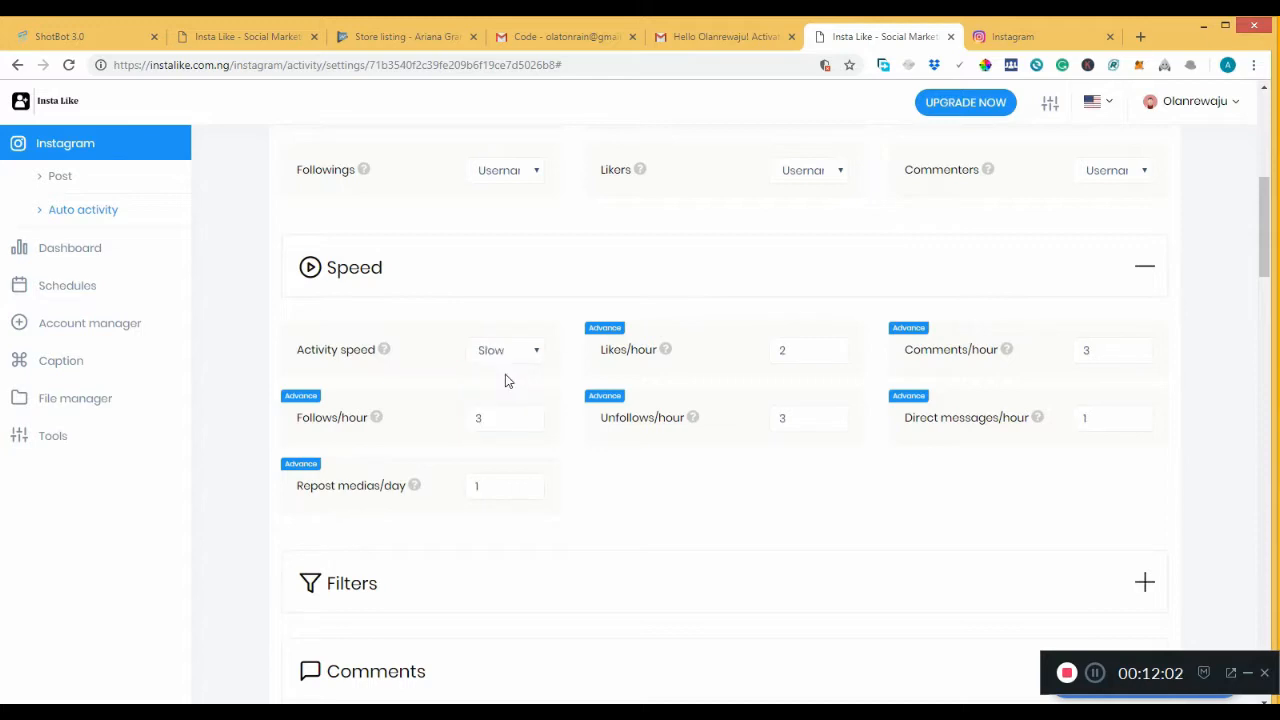
left_click(509, 352)
left_click(509, 392)
left_click(510, 352)
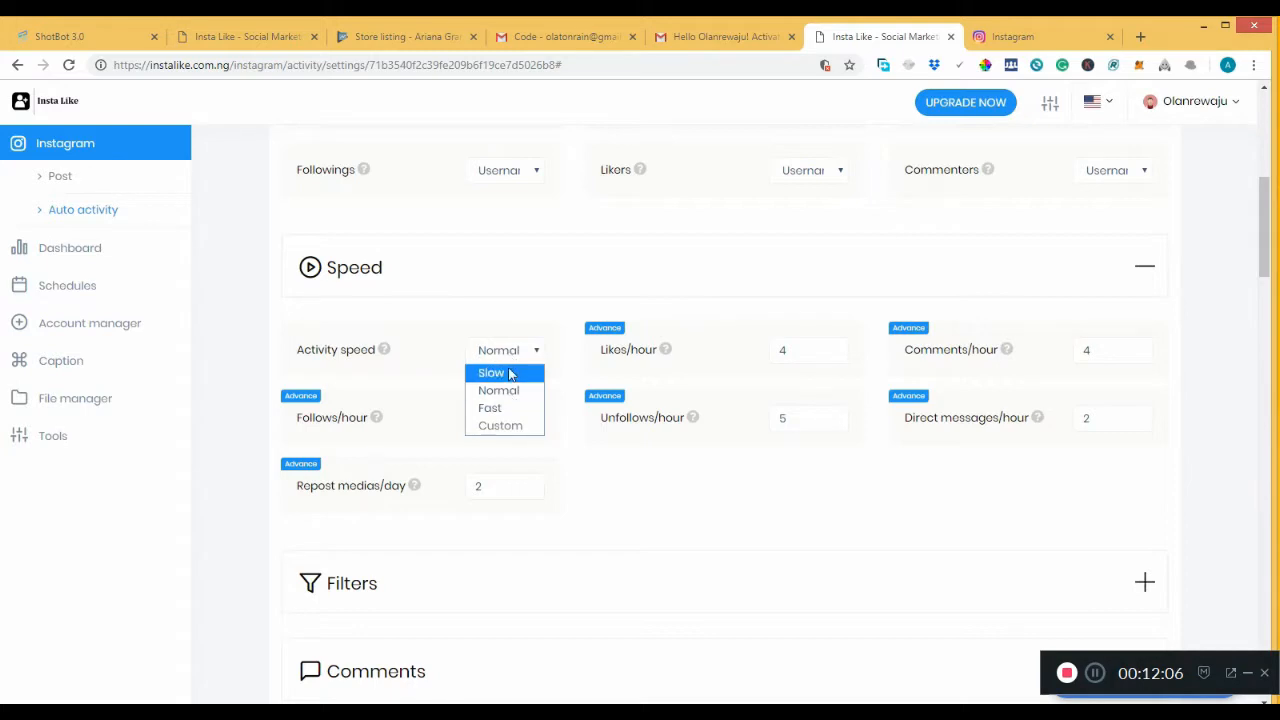
left_click(509, 390)
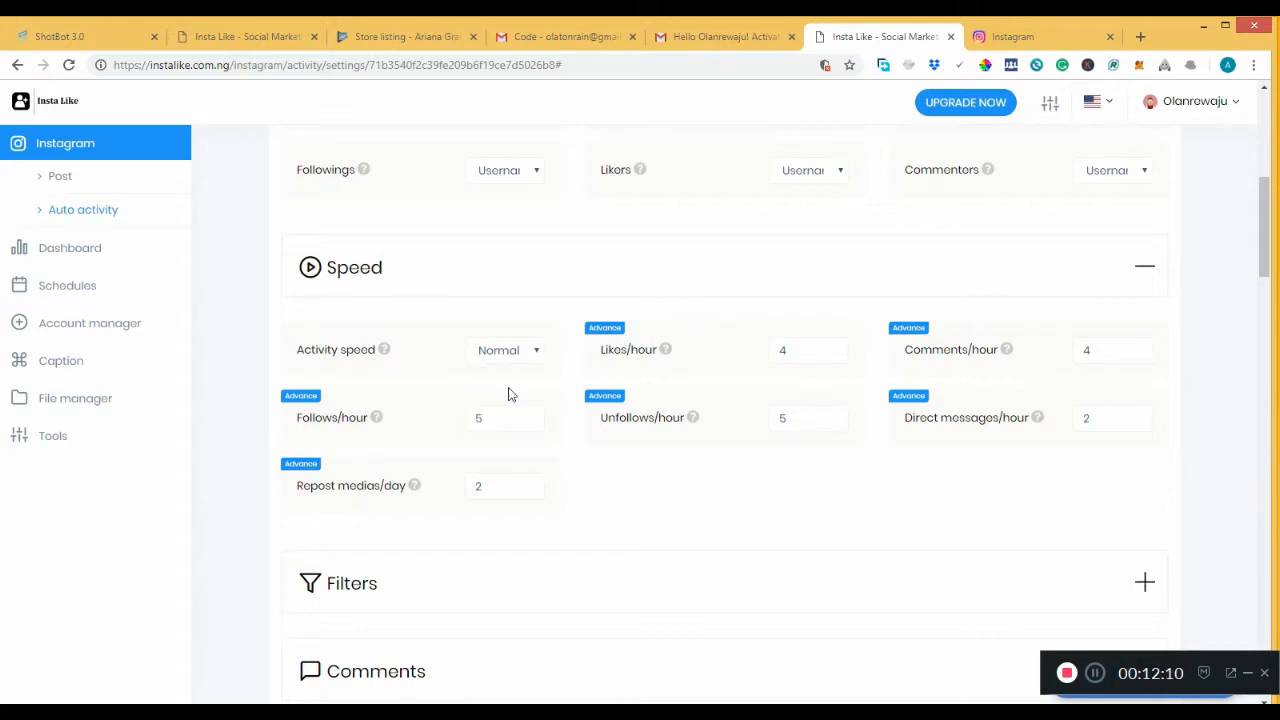
left_click(510, 358)
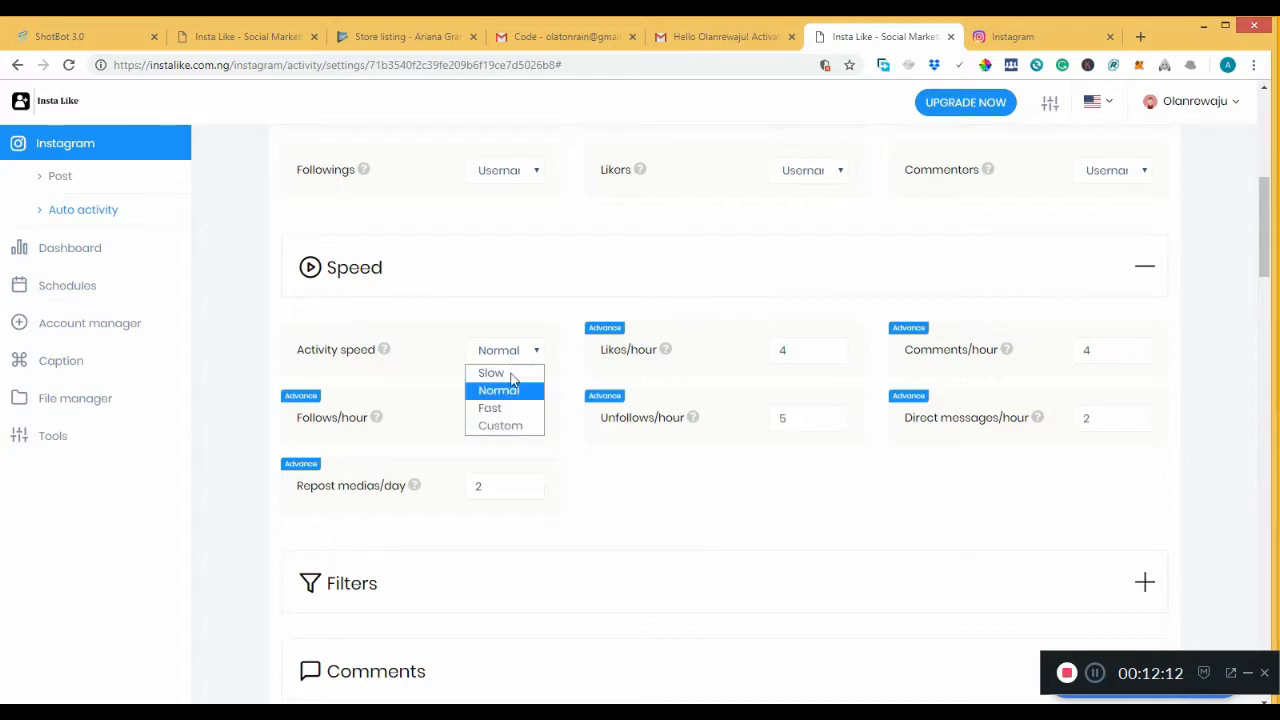
left_click(513, 406)
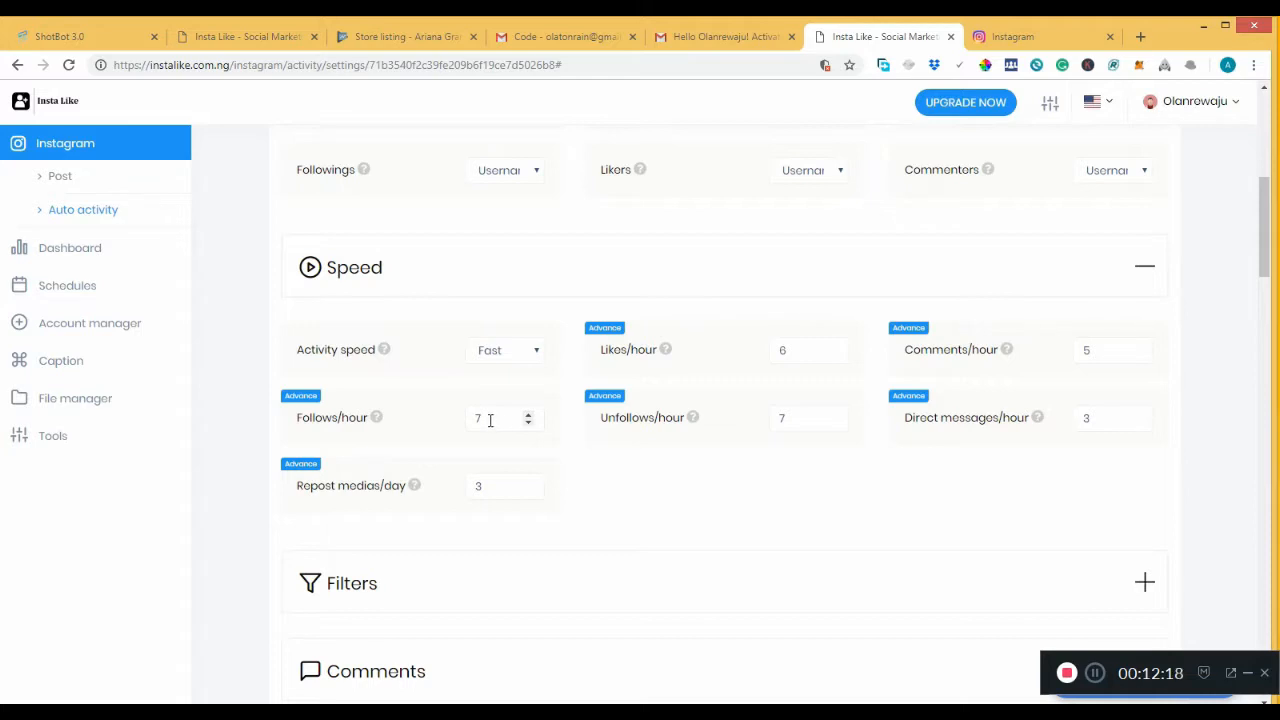
Set Follows/hour to 30, clear Unfollows/hour, and set Likes/hour to 4.
left_click(490, 420)
type("30")
left_click(790, 420)
key("BackSpace")
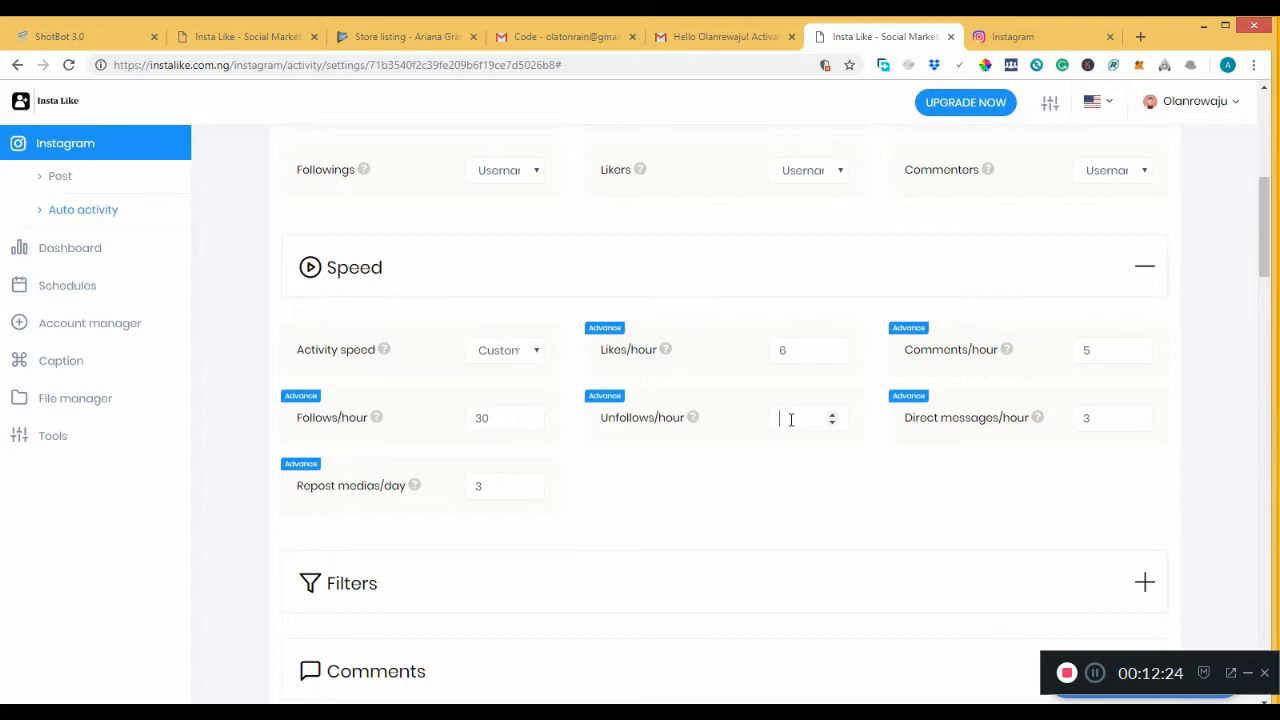
type("30")
left_click(808, 348)
type("4")
left_click(1125, 352)
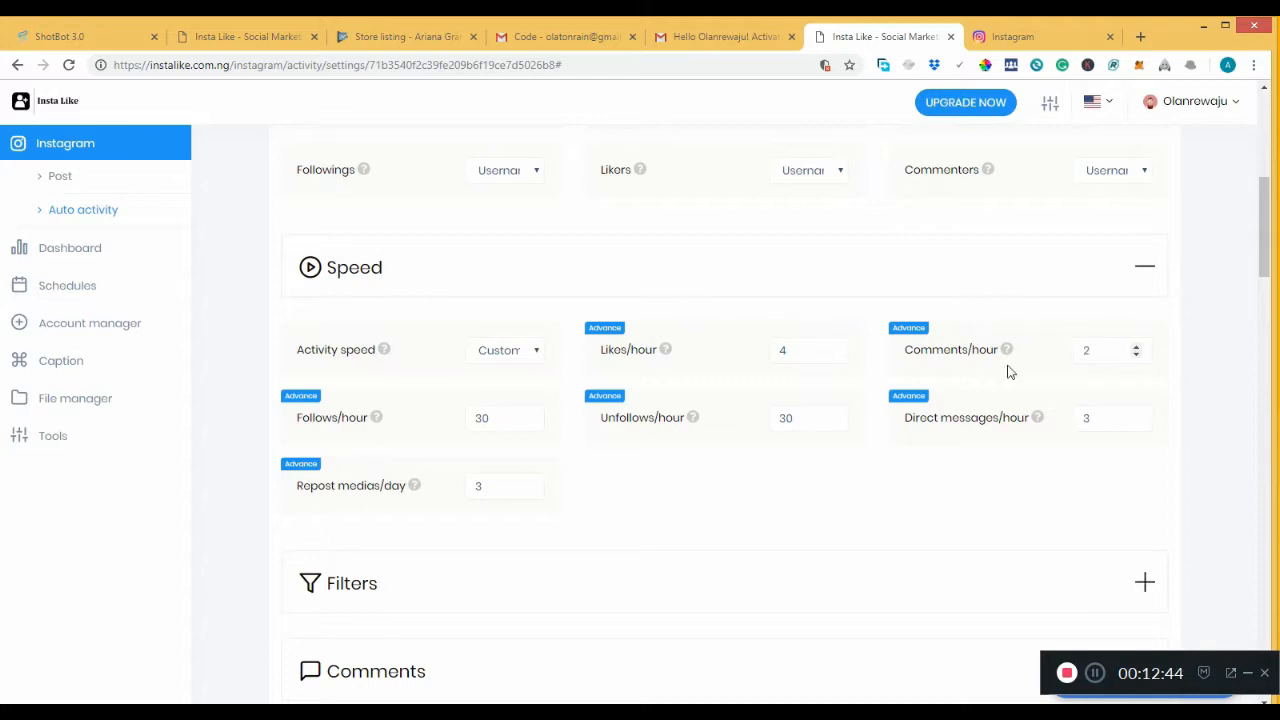
Set Repost medias/day to 1 and Direct messages/hour to 2.
left_click(483, 487)
key("BackSpace")
type("1")
left_click_drag(1101, 421, 1080, 421)
type("2")
left_click_drag(1265, 257, 1263, 318)
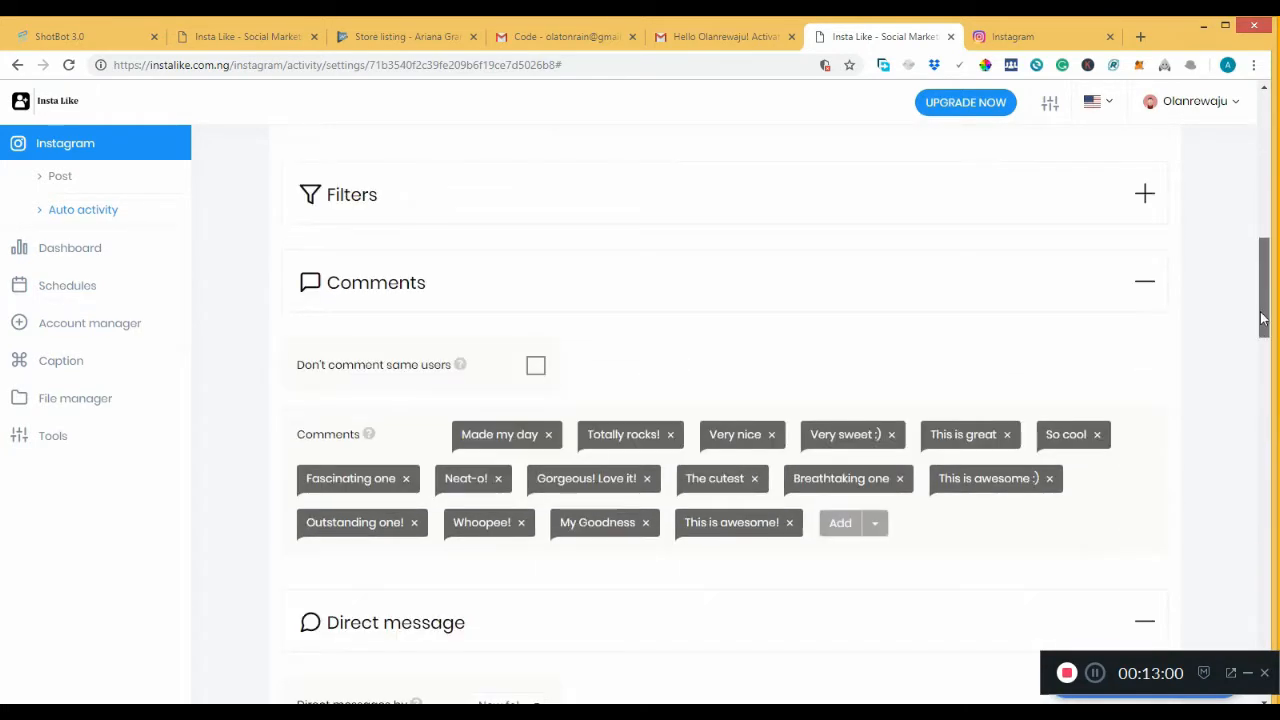
Add 'cool' to the comments list and enable Don't comment same users.
left_click(1138, 203)
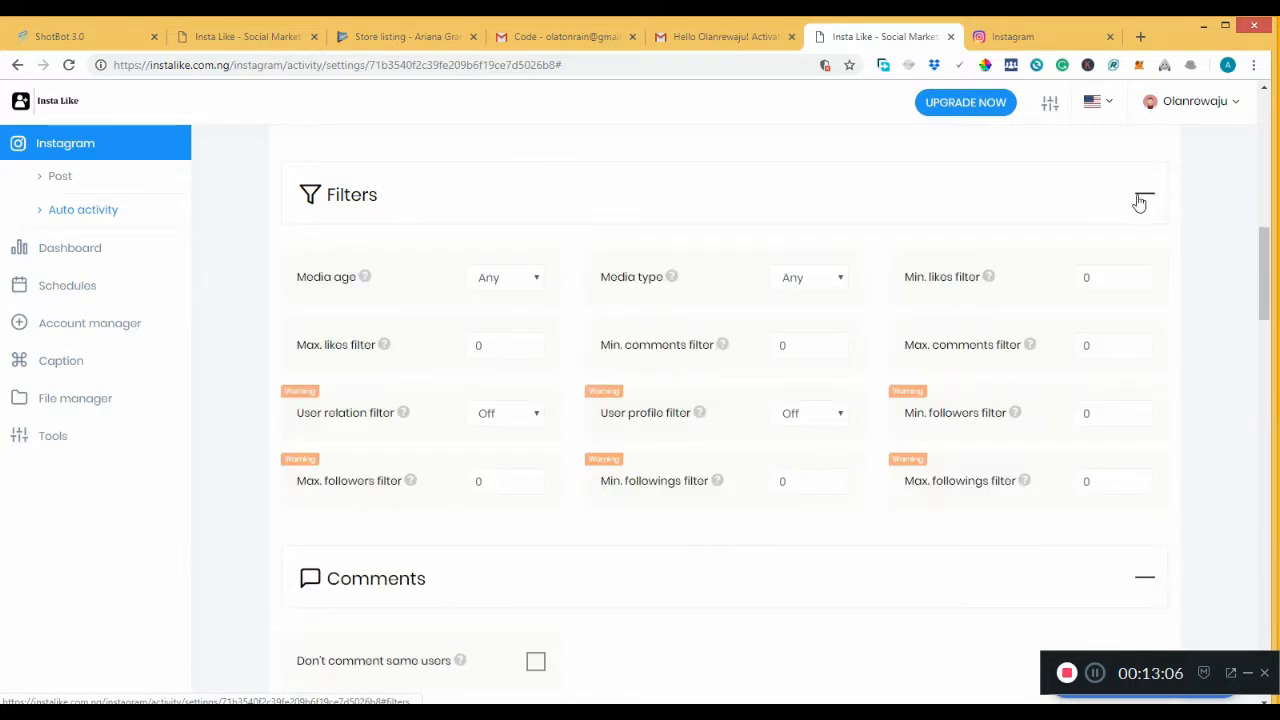
left_click(1139, 201)
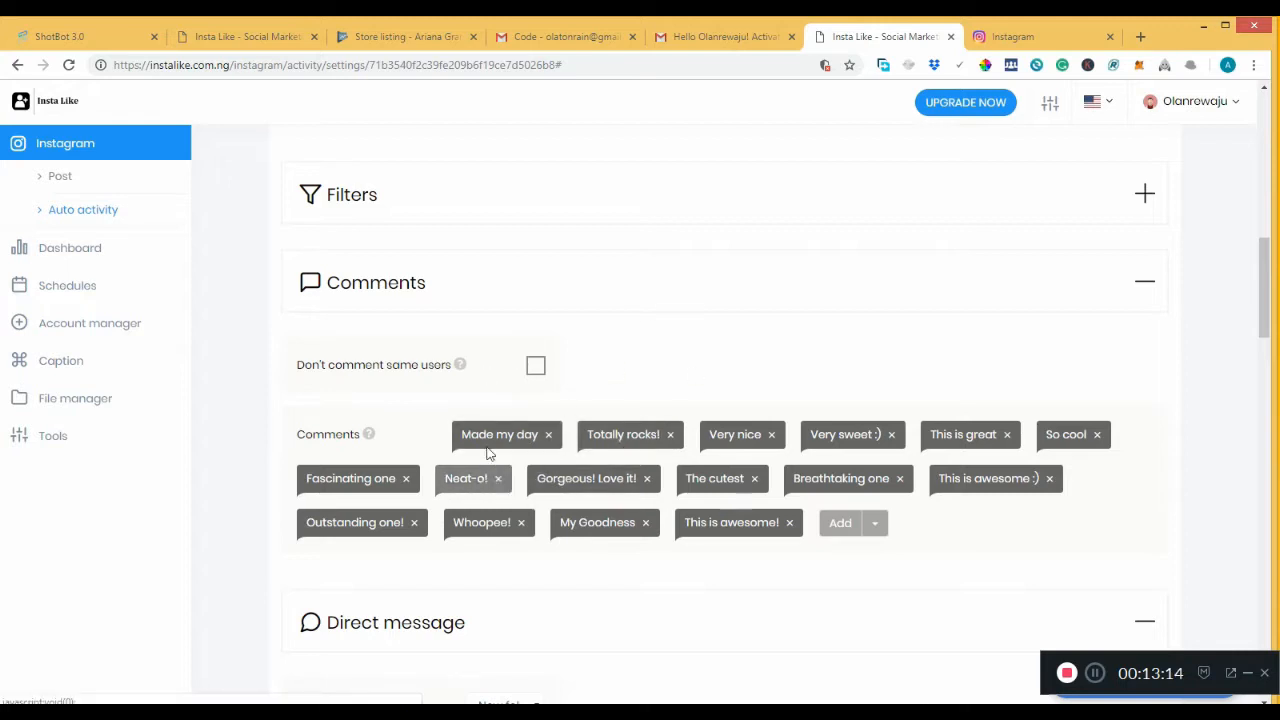
left_click(857, 530)
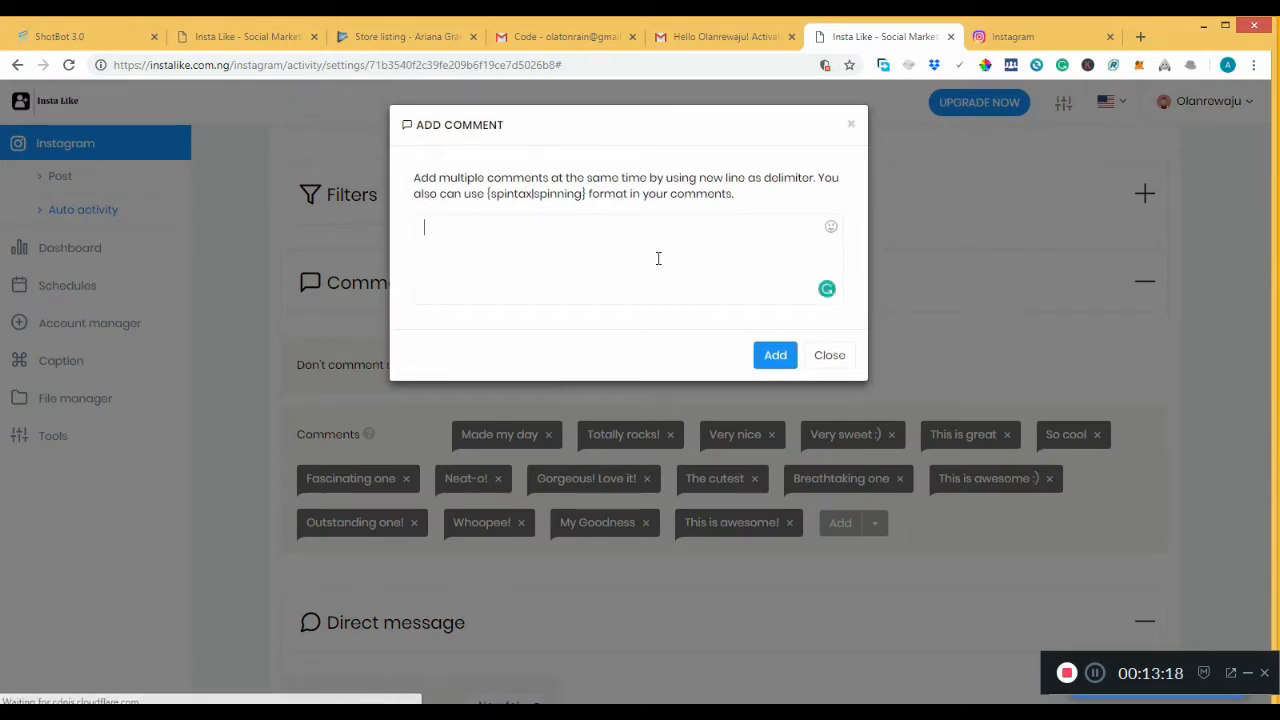
type("cool")
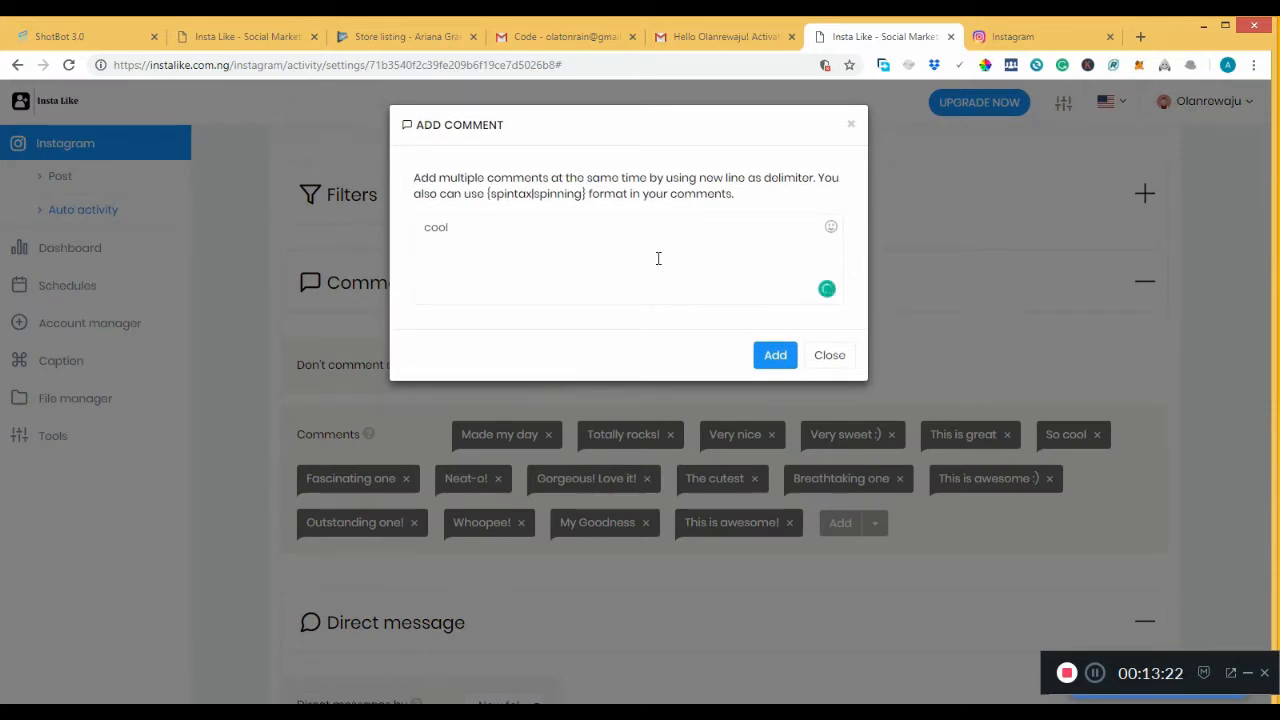
left_click(773, 355)
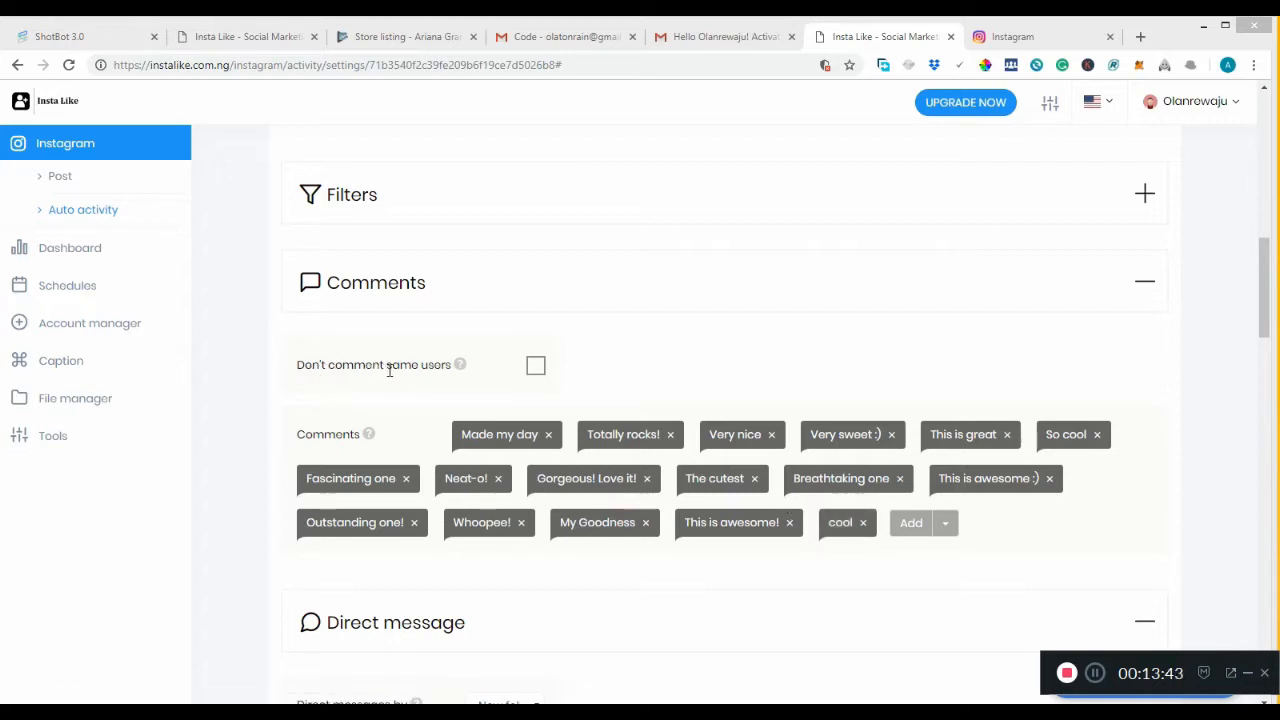
left_click(535, 368)
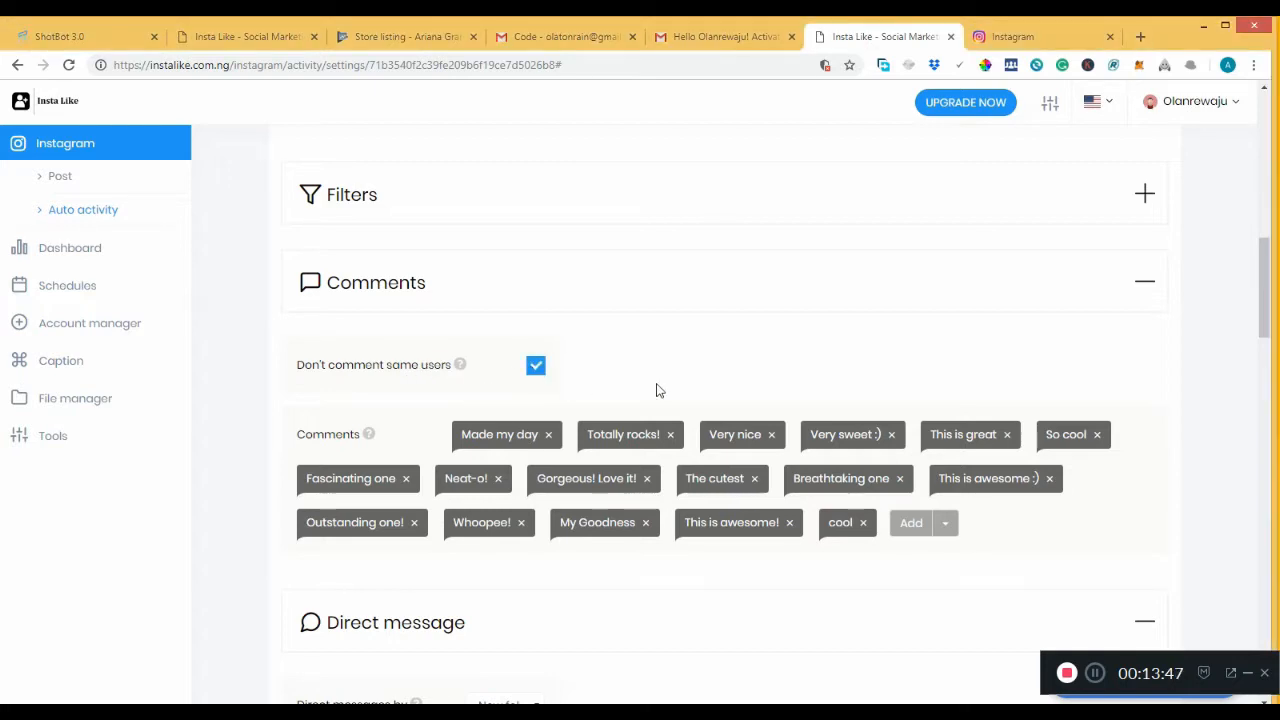
left_click_drag(1265, 295, 1268, 355)
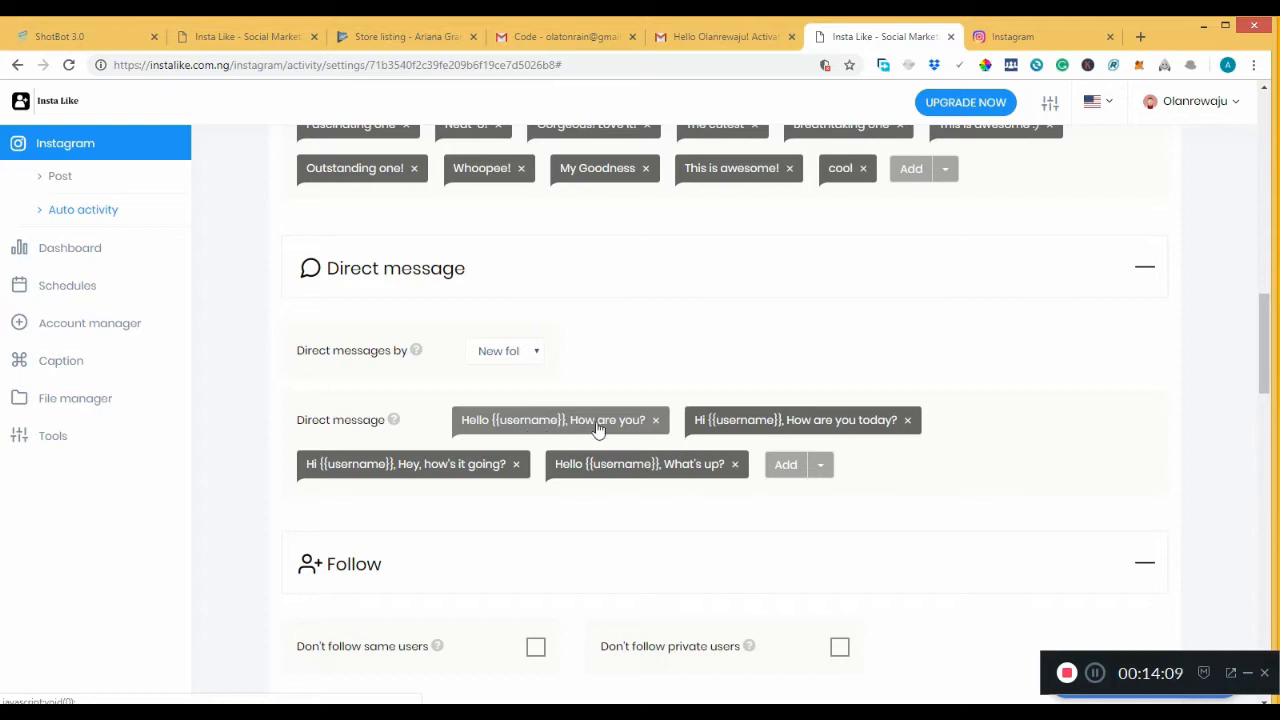
Keep direct messages on New followers; enable Don't follow same users and Don't follow private users.
left_click(503, 357)
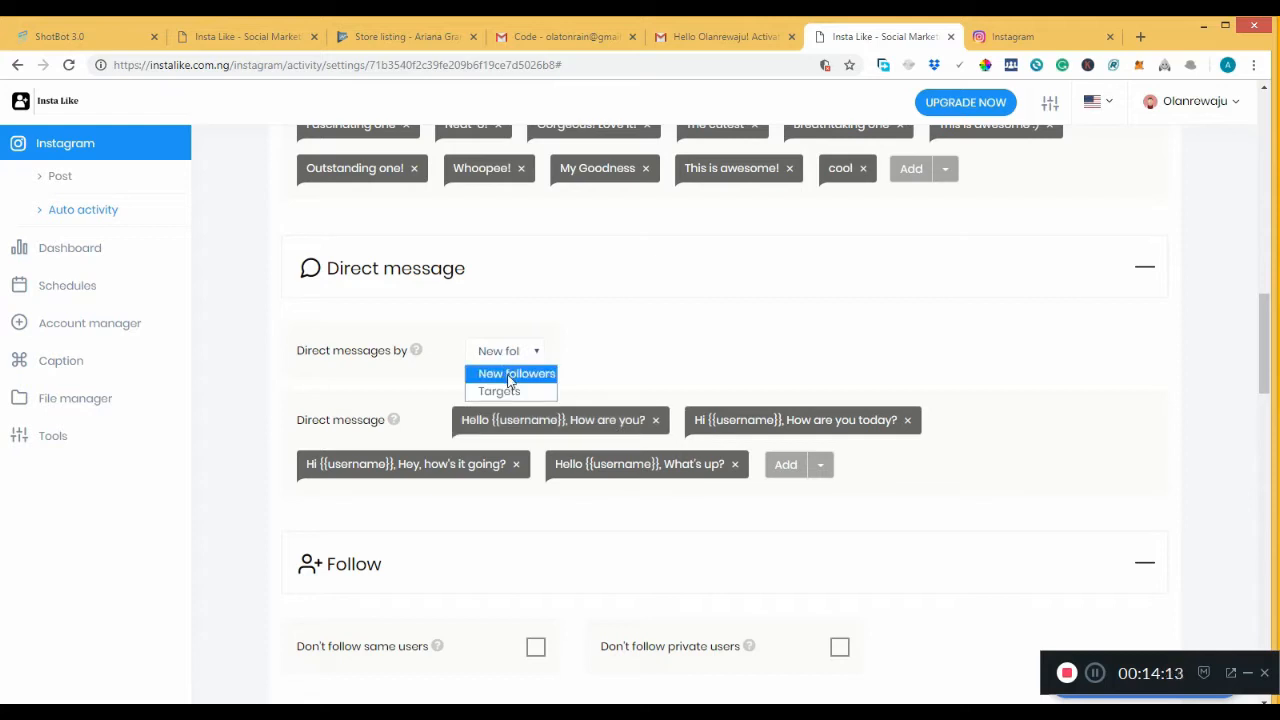
left_click(510, 376)
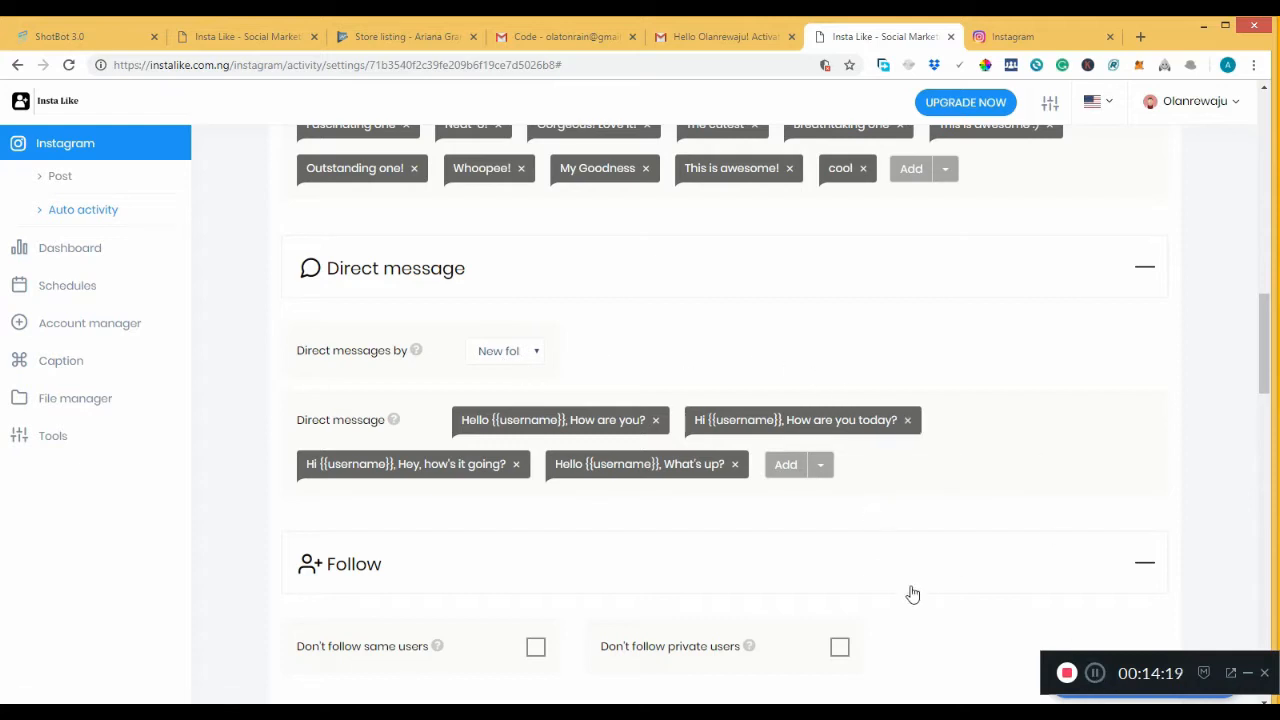
left_click_drag(1266, 362, 1266, 396)
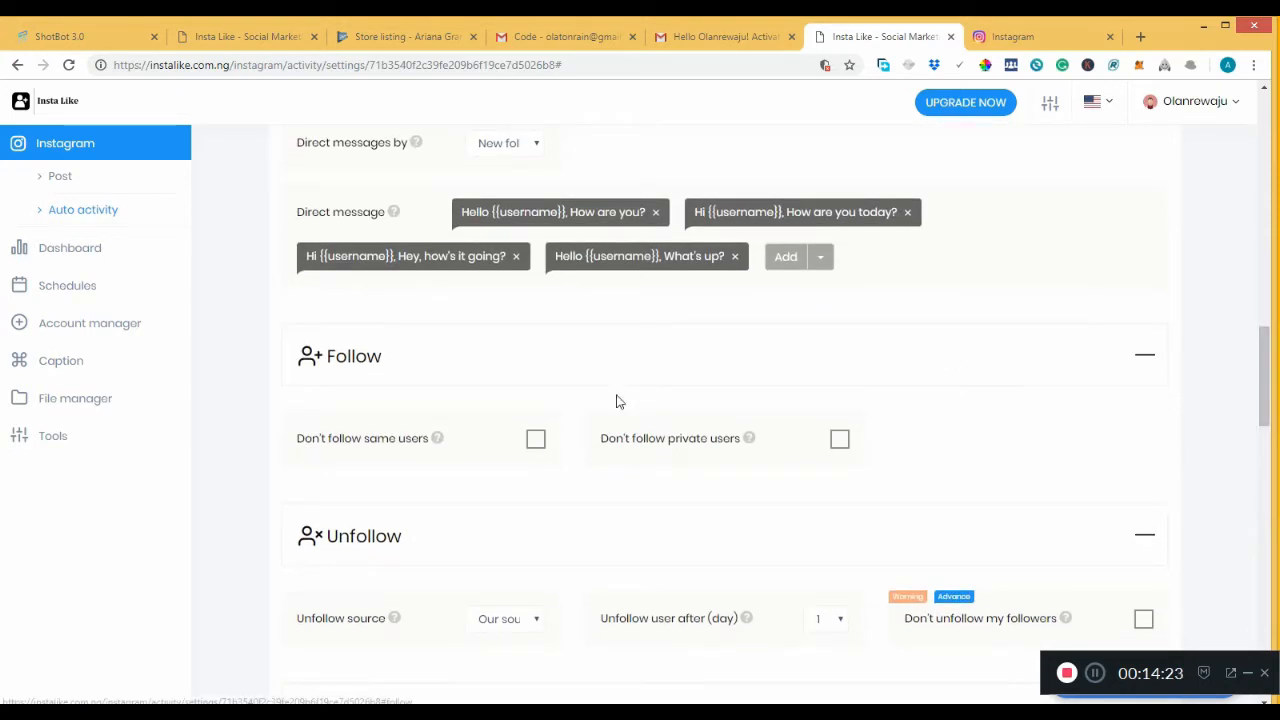
left_click(536, 442)
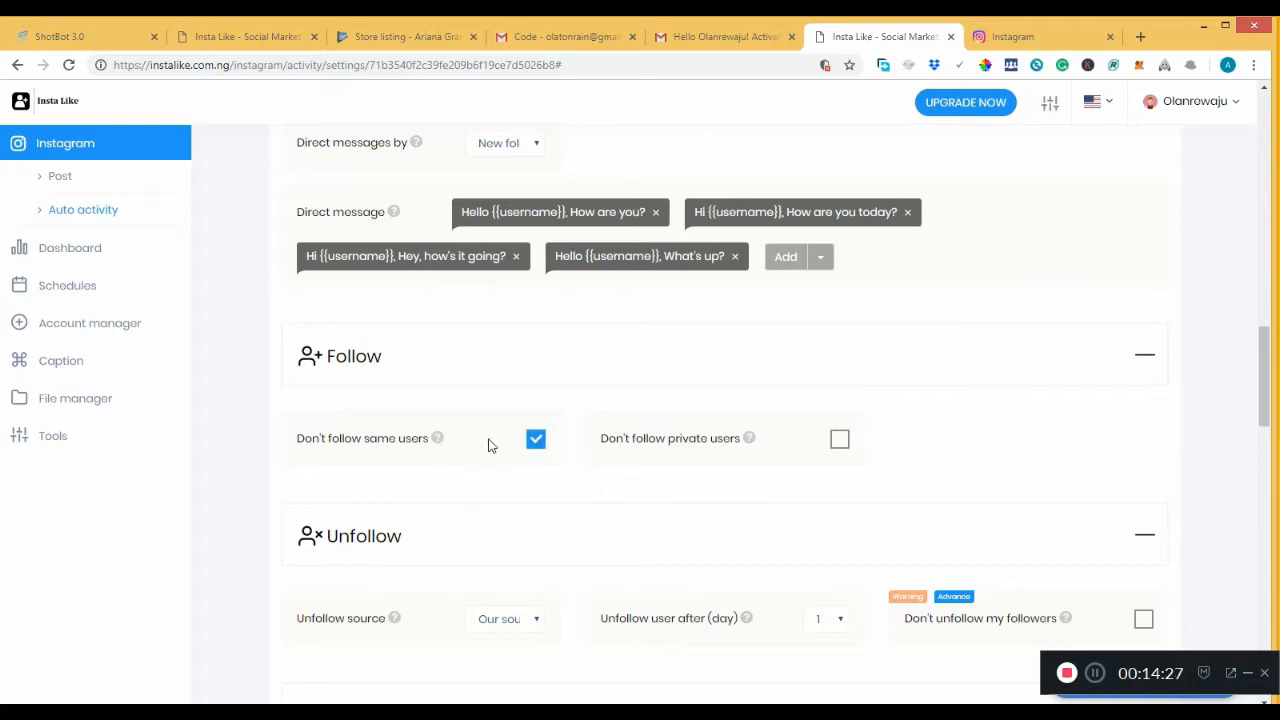
left_click(840, 445)
left_click_drag(1266, 368, 1266, 420)
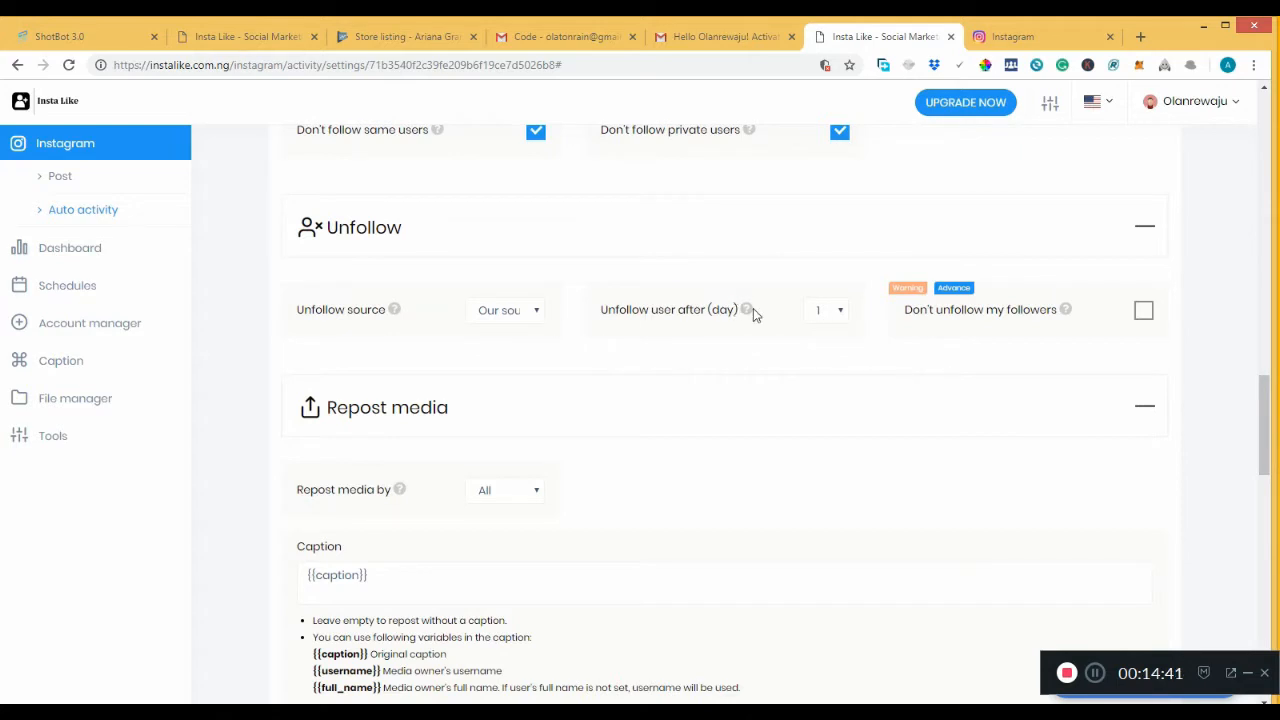
Set Unfollow user after to 2 days and keep Repost media by on All.
left_click(818, 312)
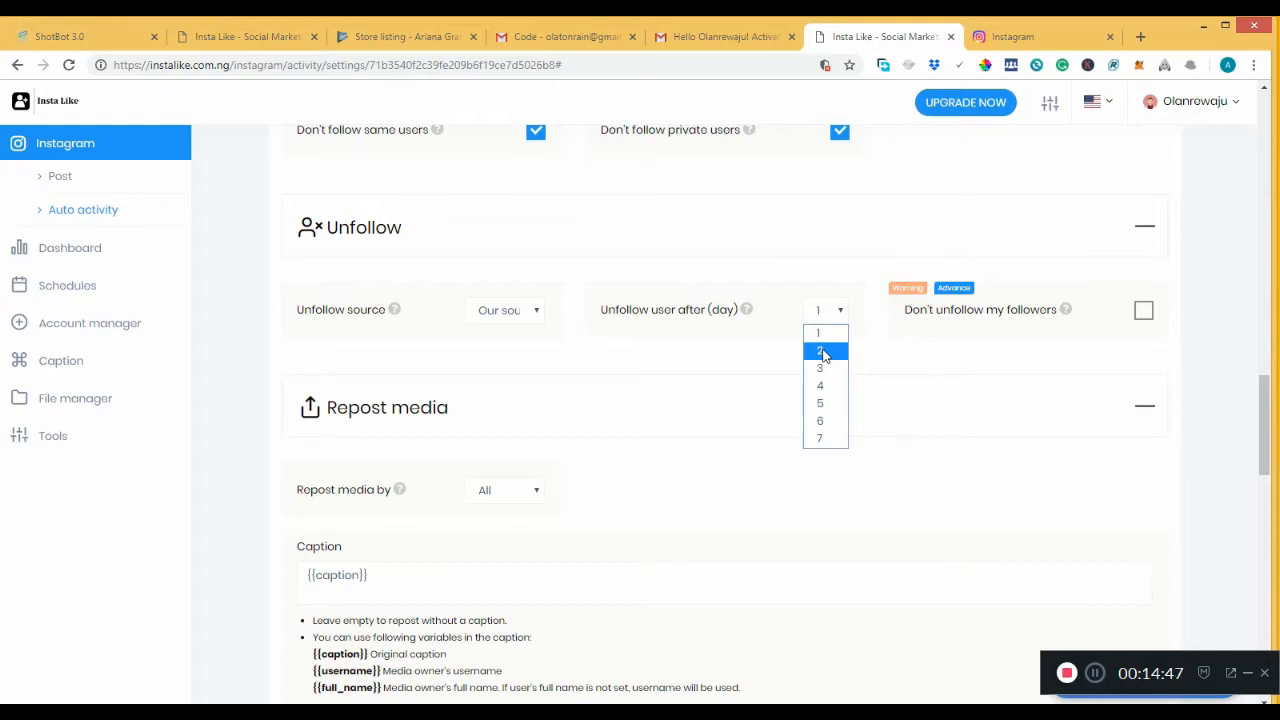
left_click(823, 353)
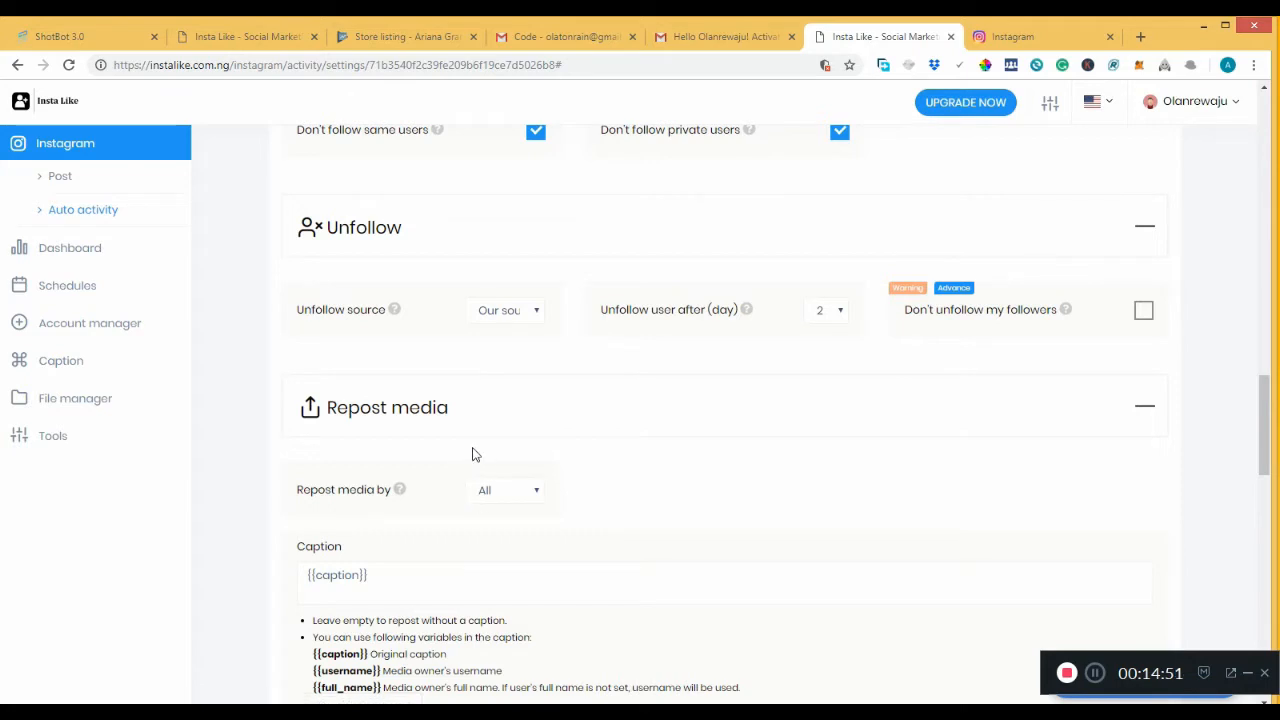
left_click(494, 496)
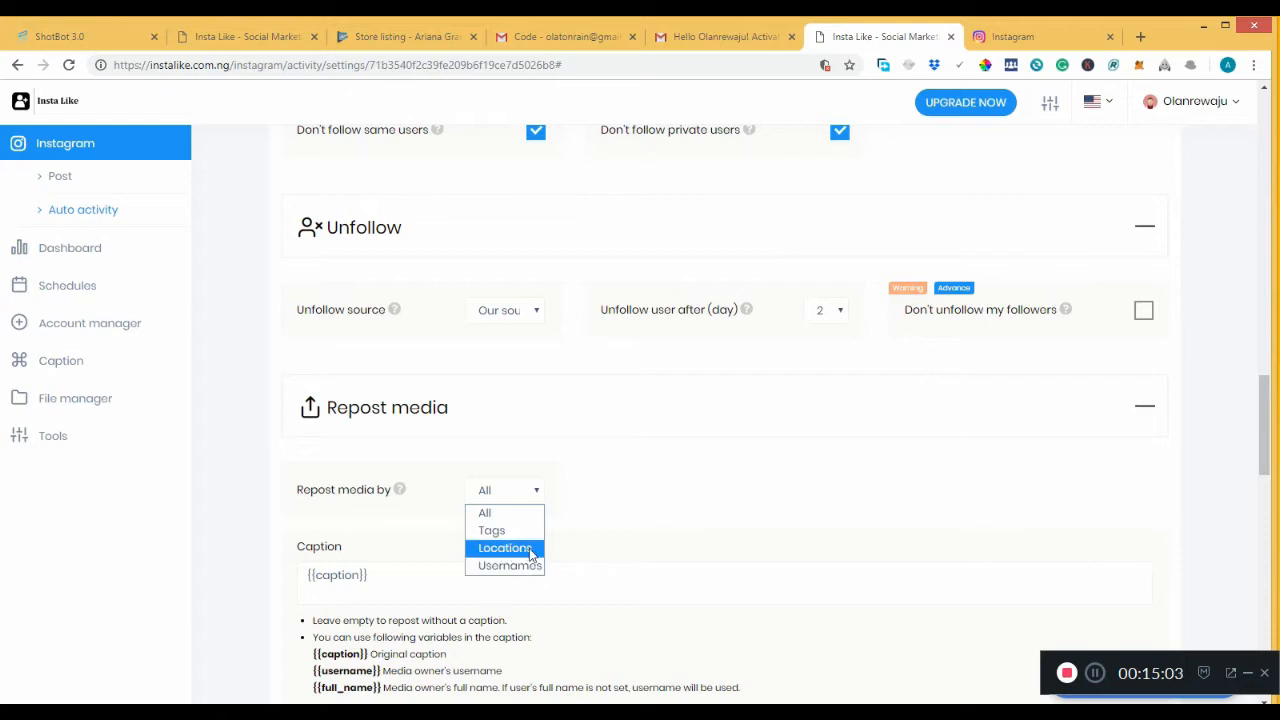
left_click(597, 500)
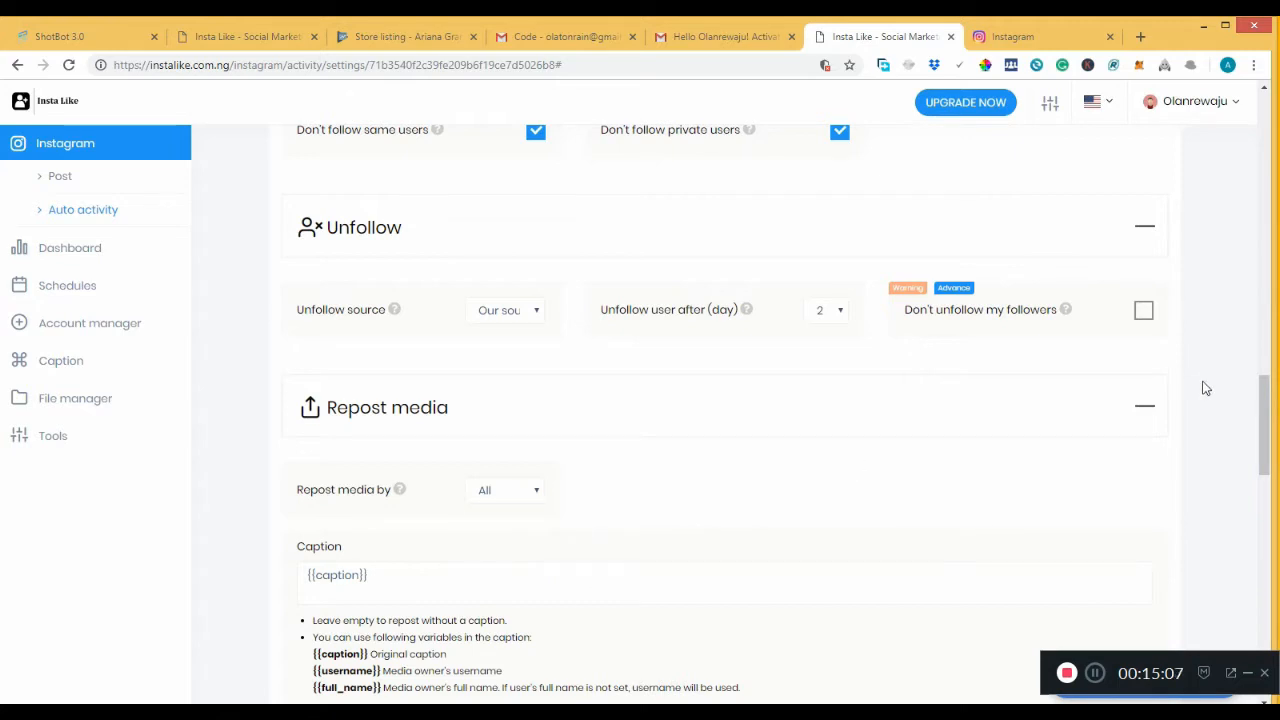
scroll(1260, 406, "down", 3)
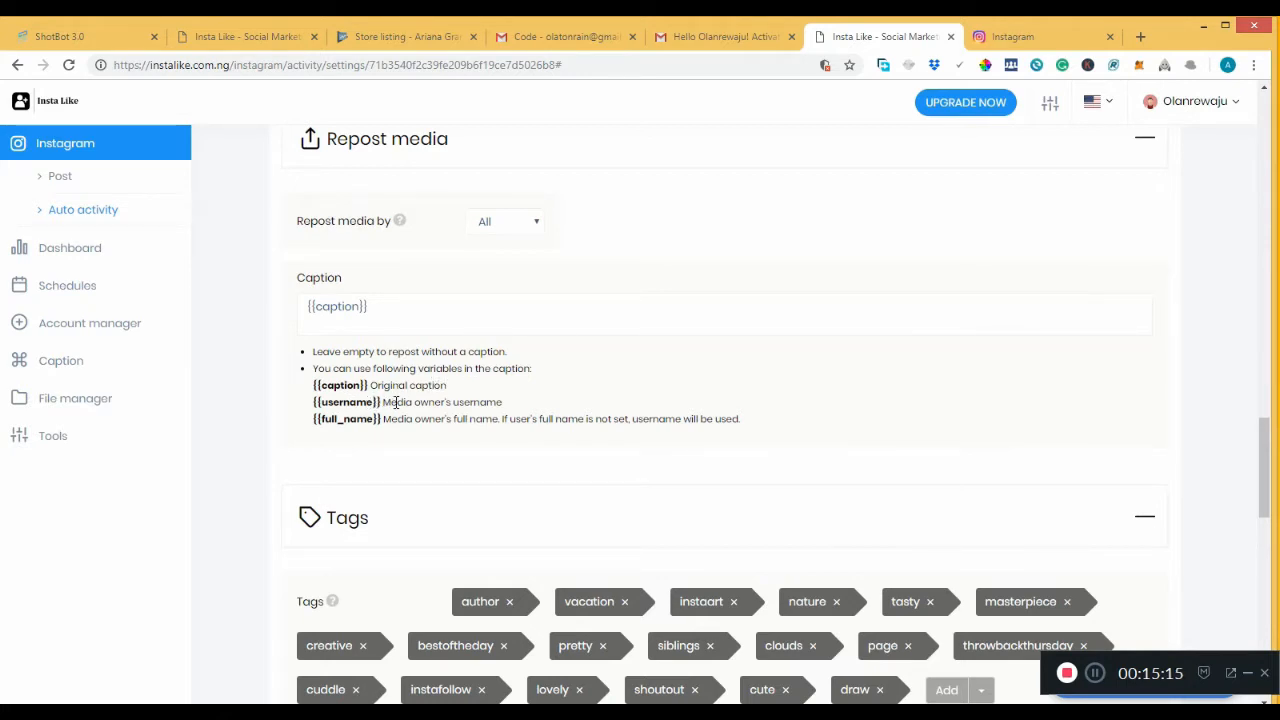
Select the {{caption}} placeholder in the repost caption field.
left_click(384, 304)
left_click_drag(386, 303, 286, 309)
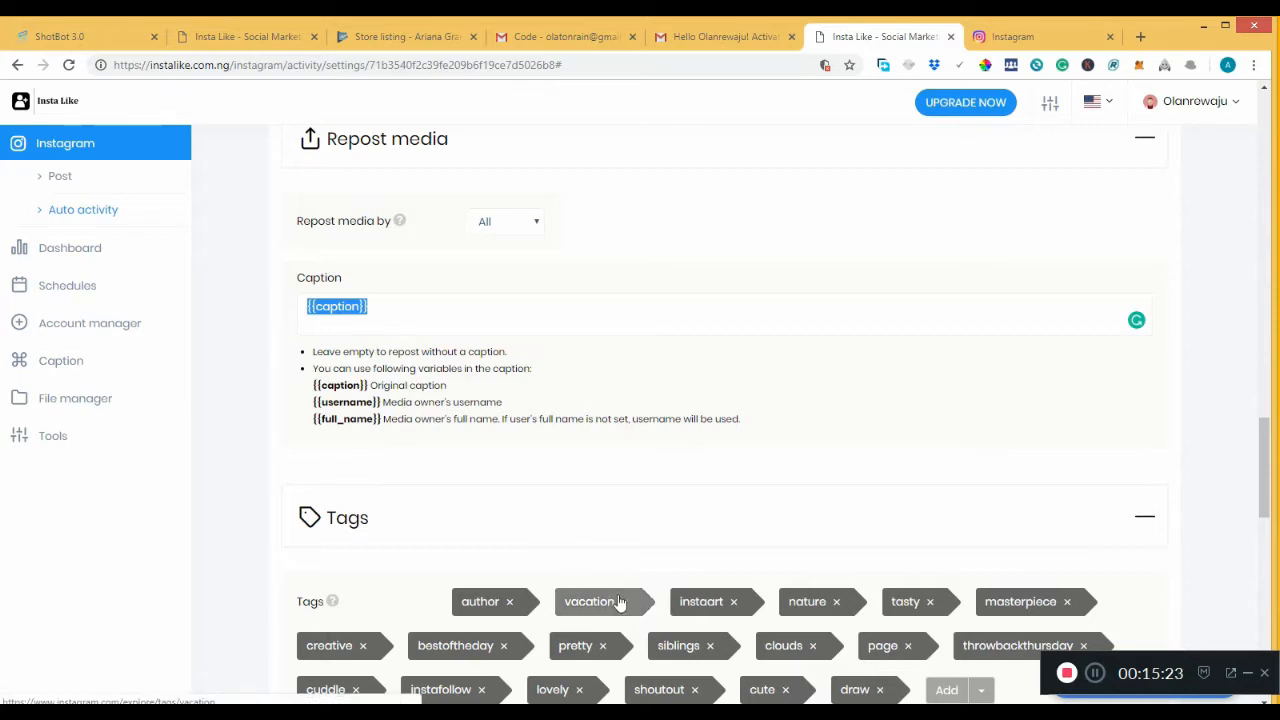
left_click_drag(1270, 420, 1270, 454)
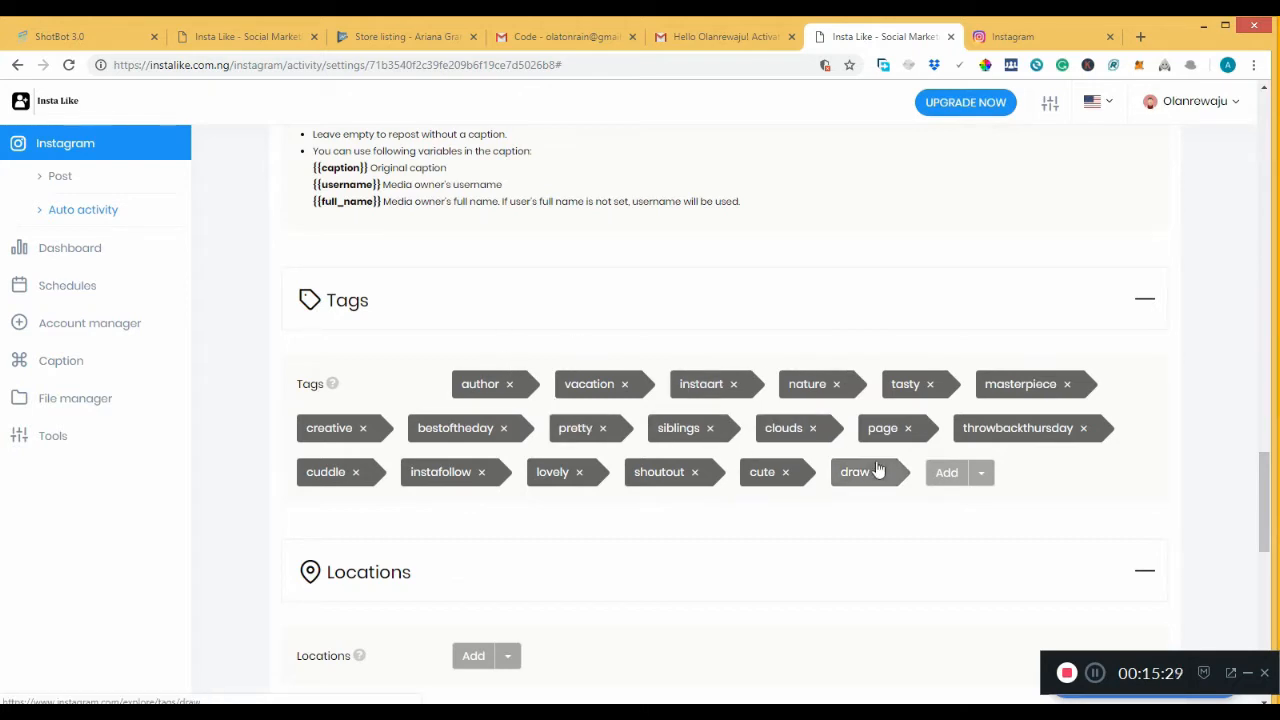
Search tags for abuja and add abuja, abujanisandeepkhosla and abujabusiness to Tags.
left_click(934, 477)
left_click(551, 191)
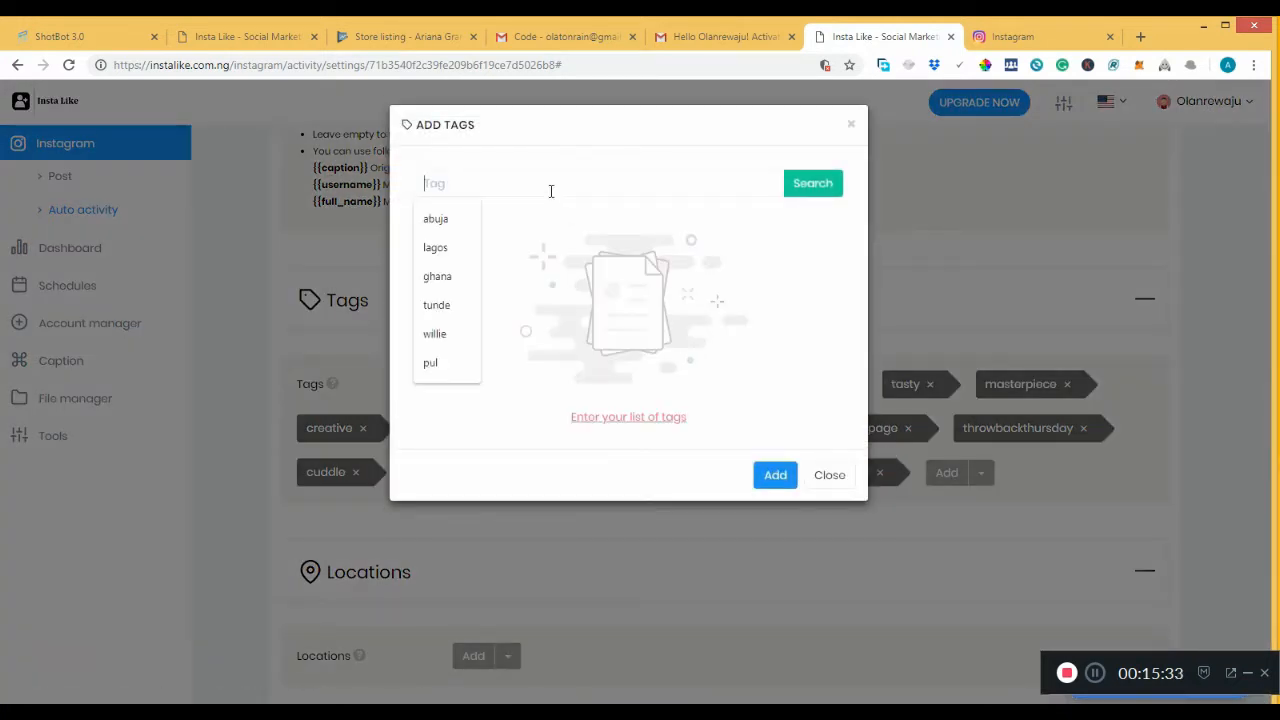
left_click(445, 219)
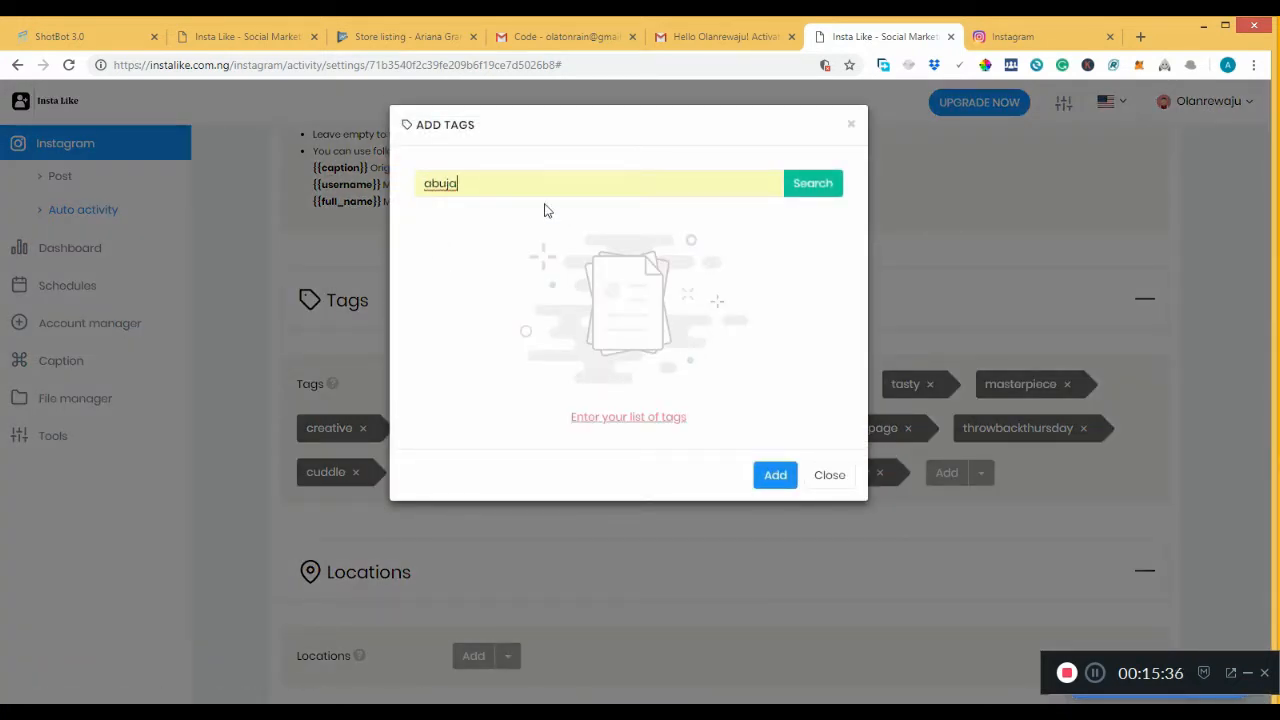
left_click(816, 200)
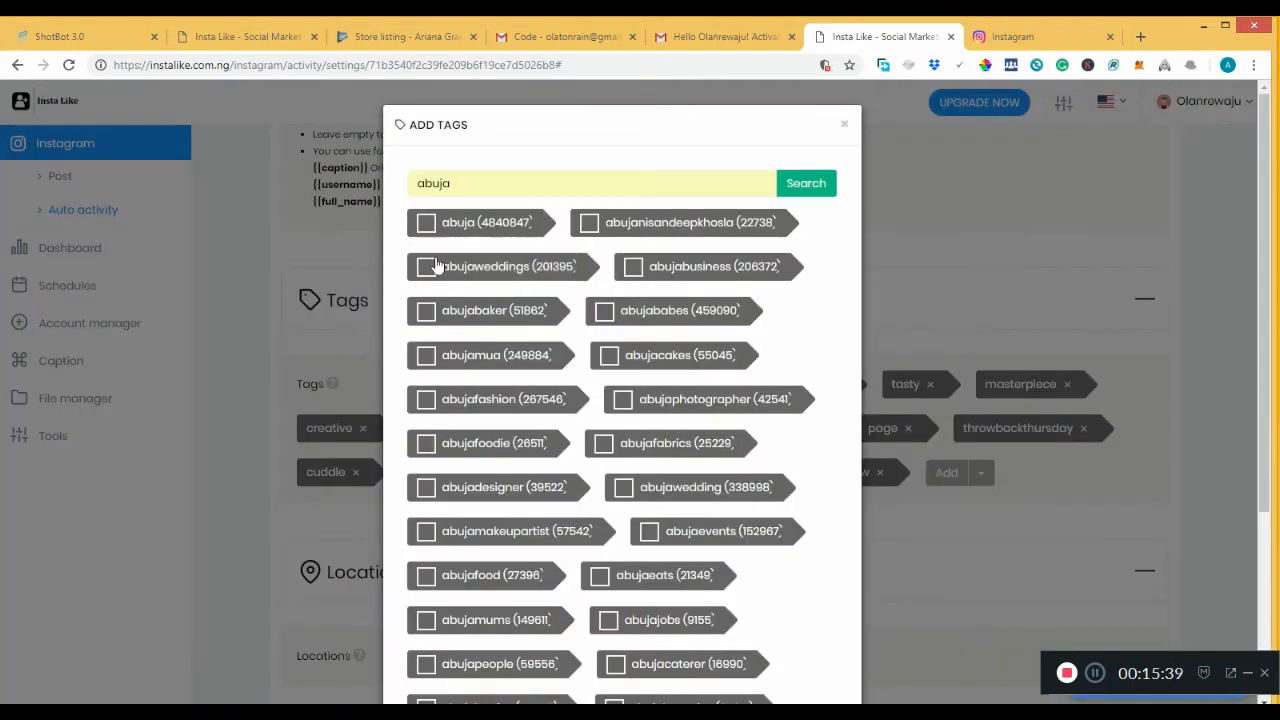
left_click(426, 222)
left_click(589, 222)
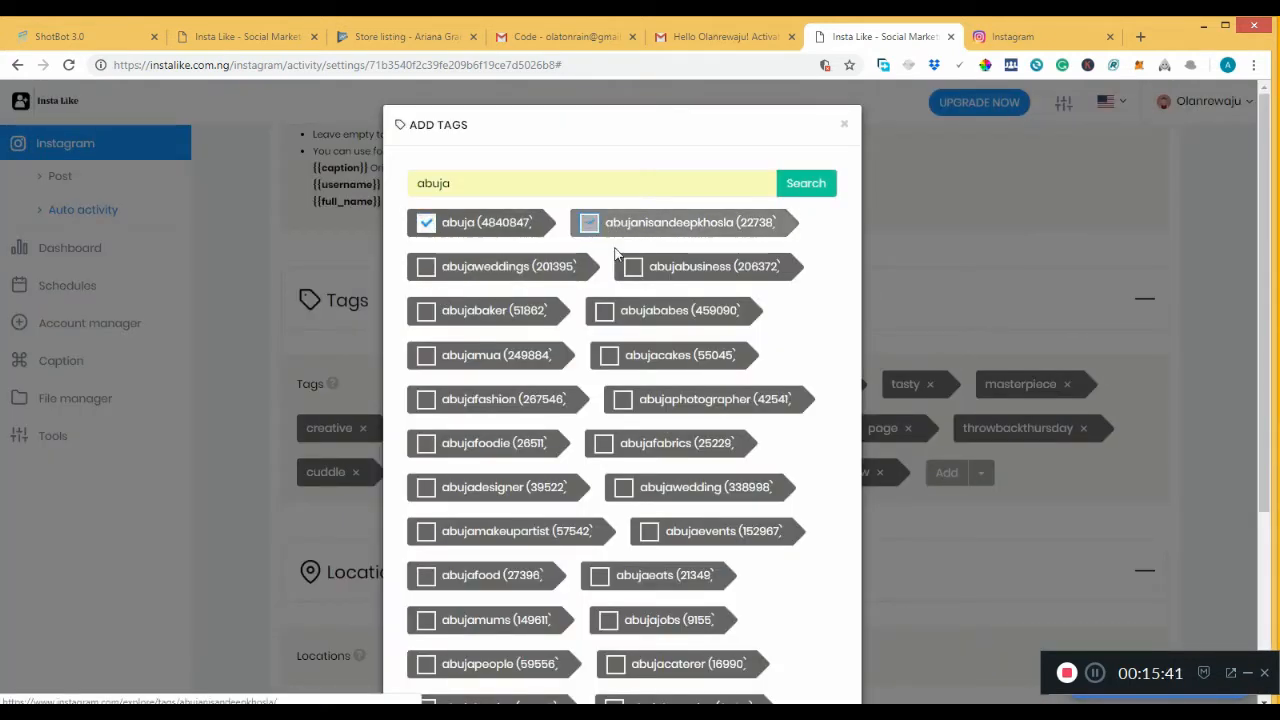
left_click(633, 266)
left_click_drag(1270, 406, 1267, 634)
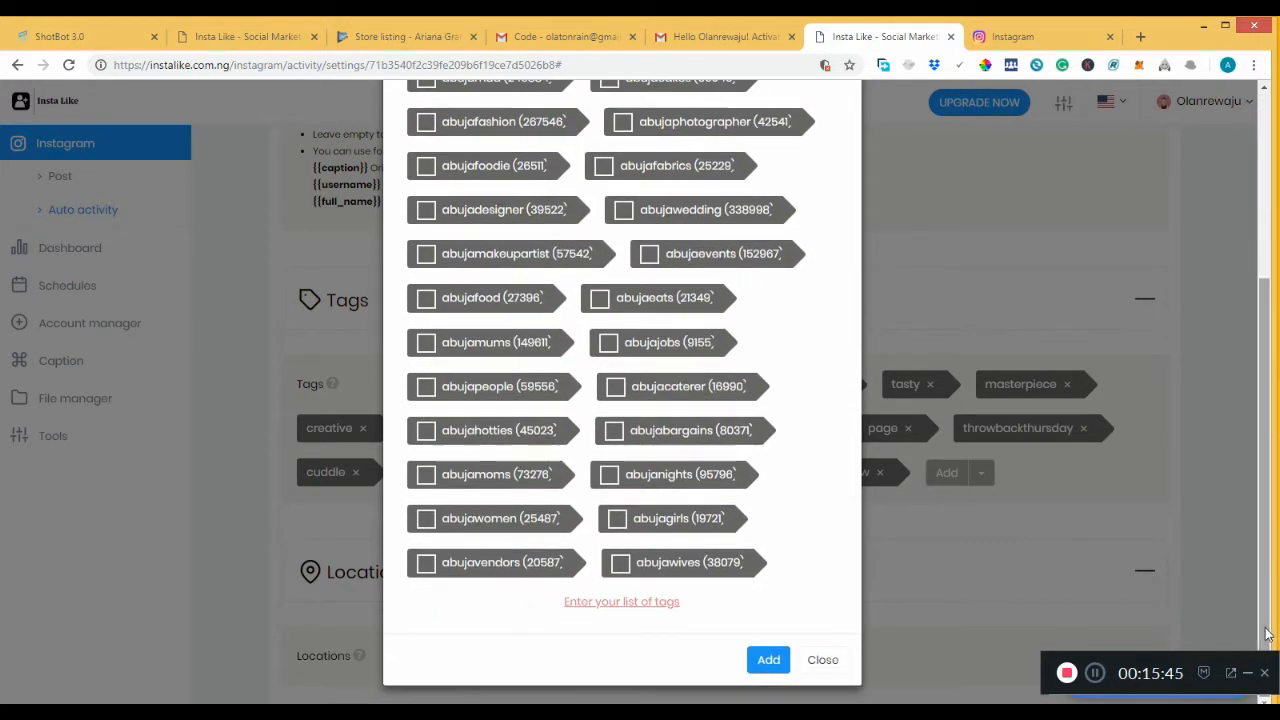
left_click(768, 660)
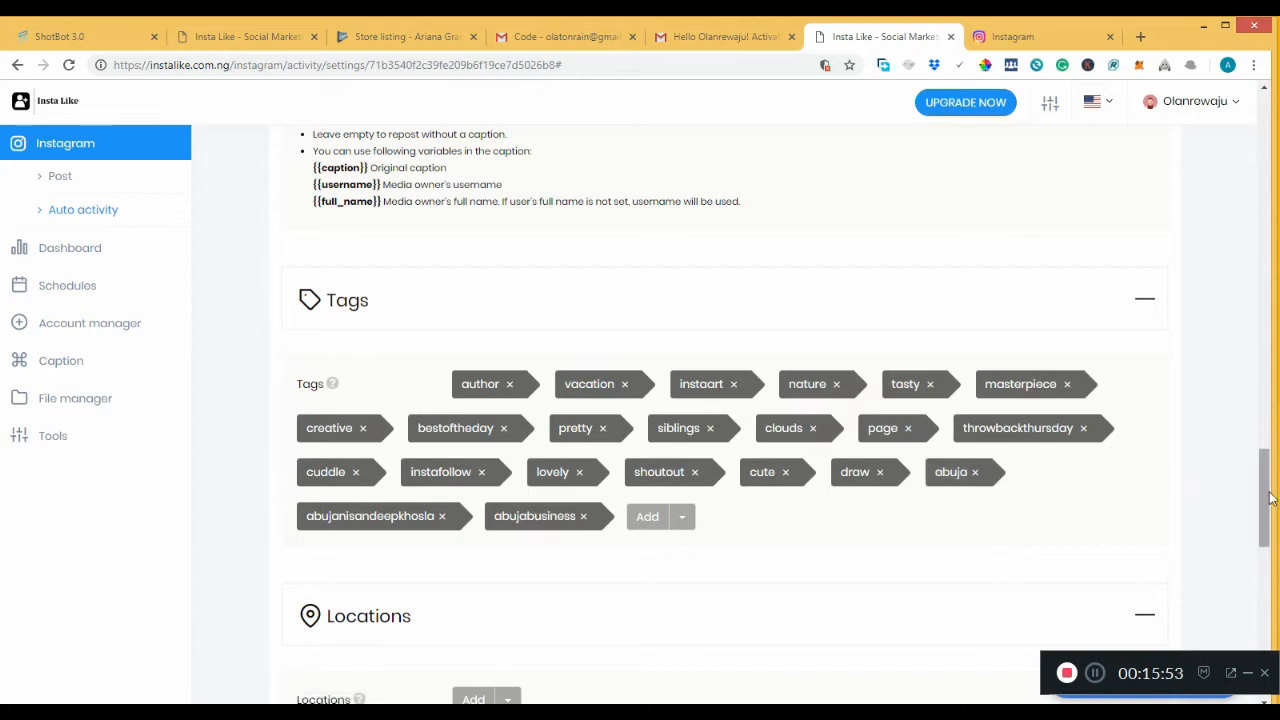
Search locations for abuja and add Abuja, Nigeria; Abuja; Abuja FCT; Abuja F.C.T Nigeria.
left_click_drag(1265, 505, 1265, 567)
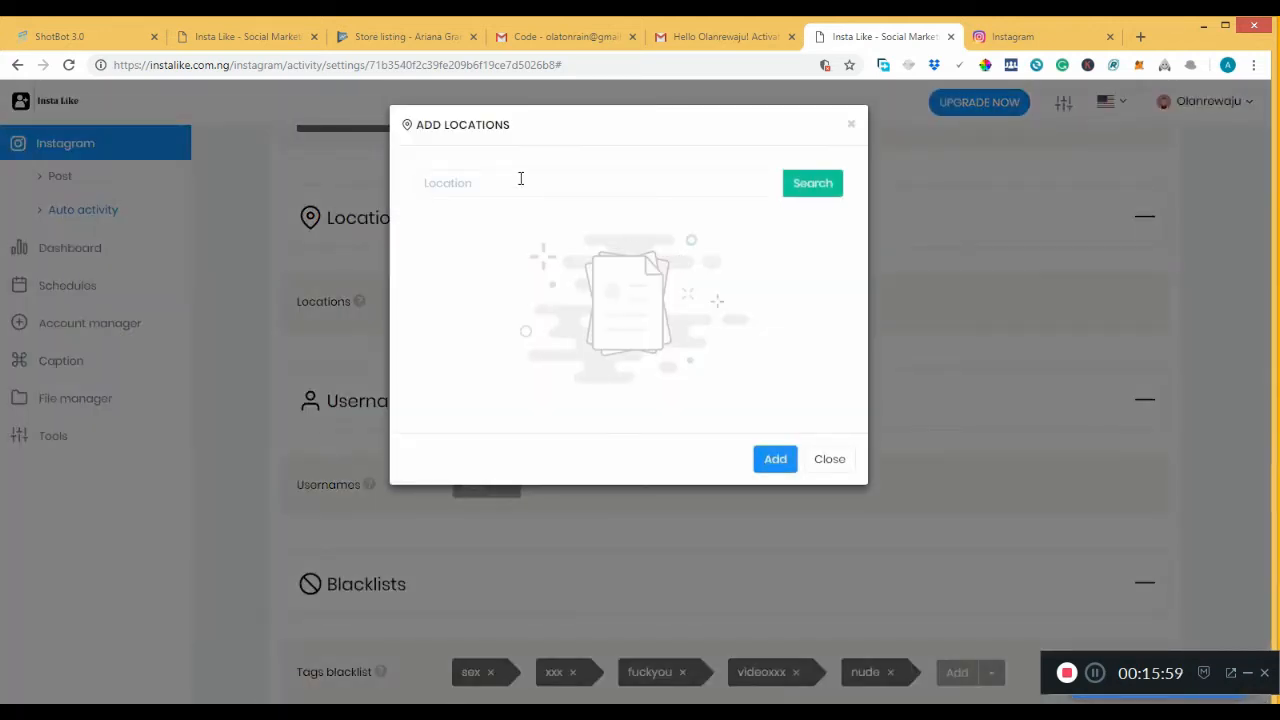
left_click(520, 178)
left_click(457, 215)
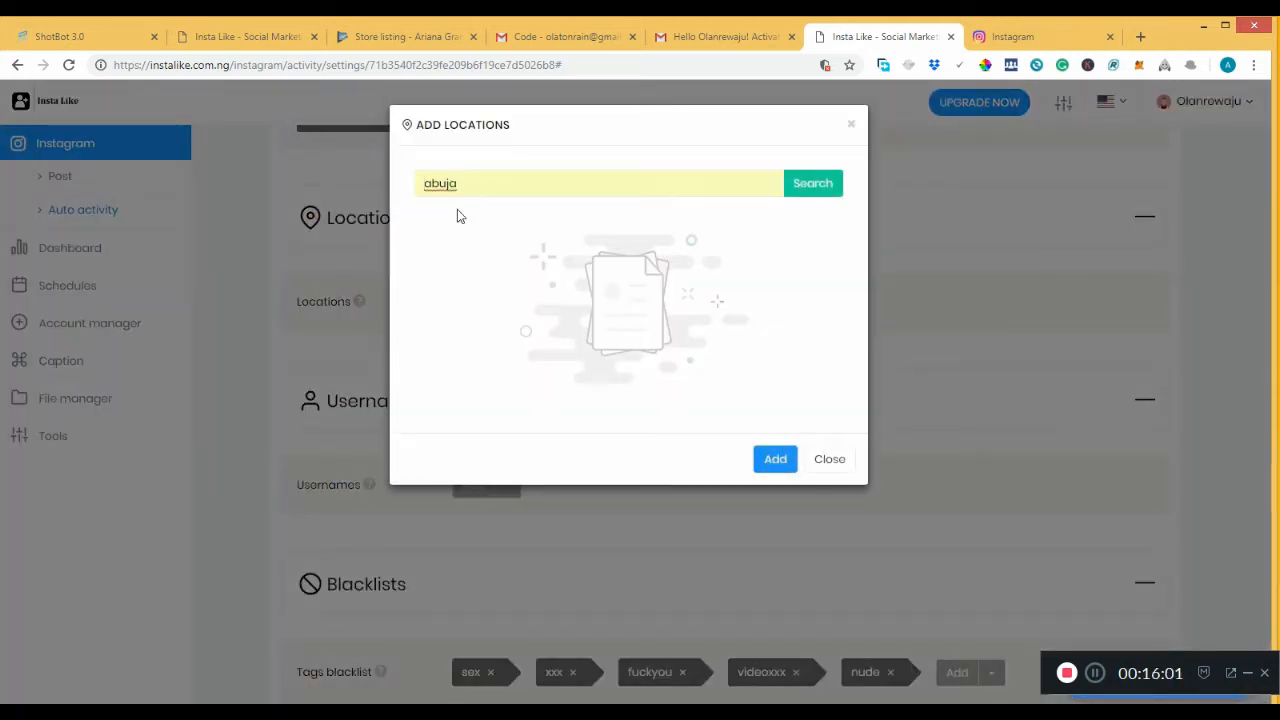
left_click(813, 185)
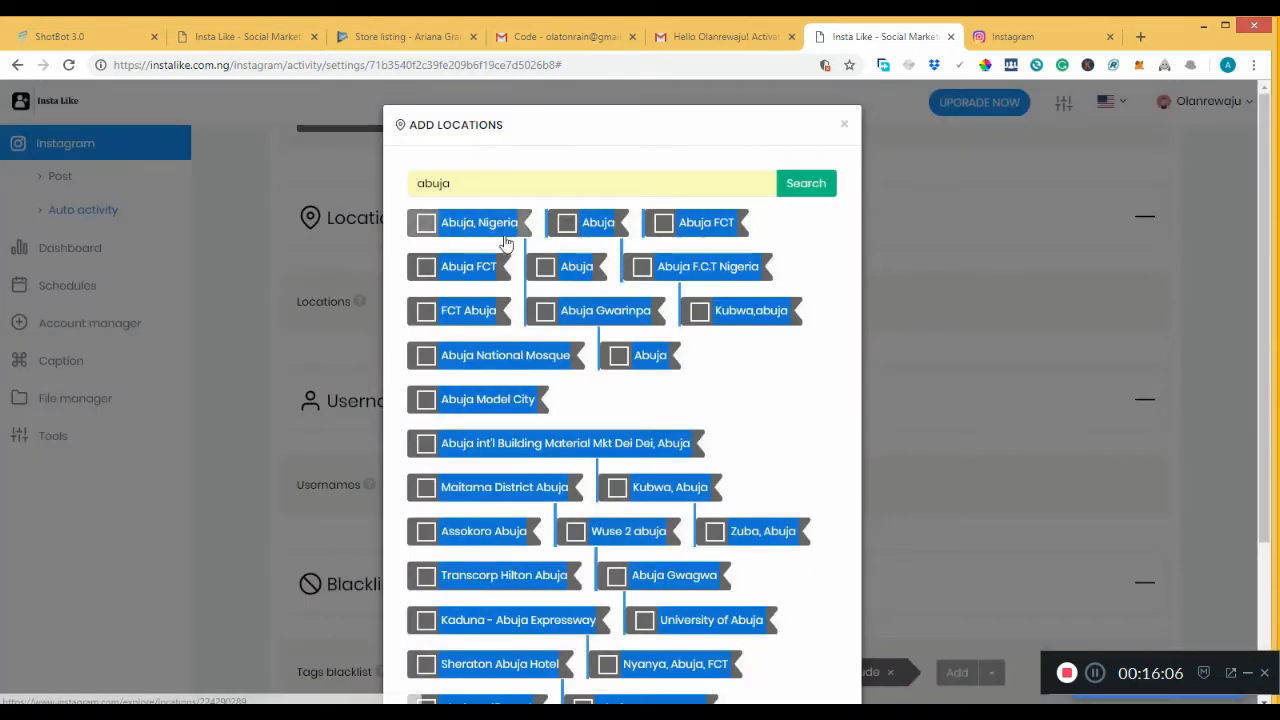
left_click(426, 223)
left_click(566, 224)
left_click(662, 224)
left_click(642, 266)
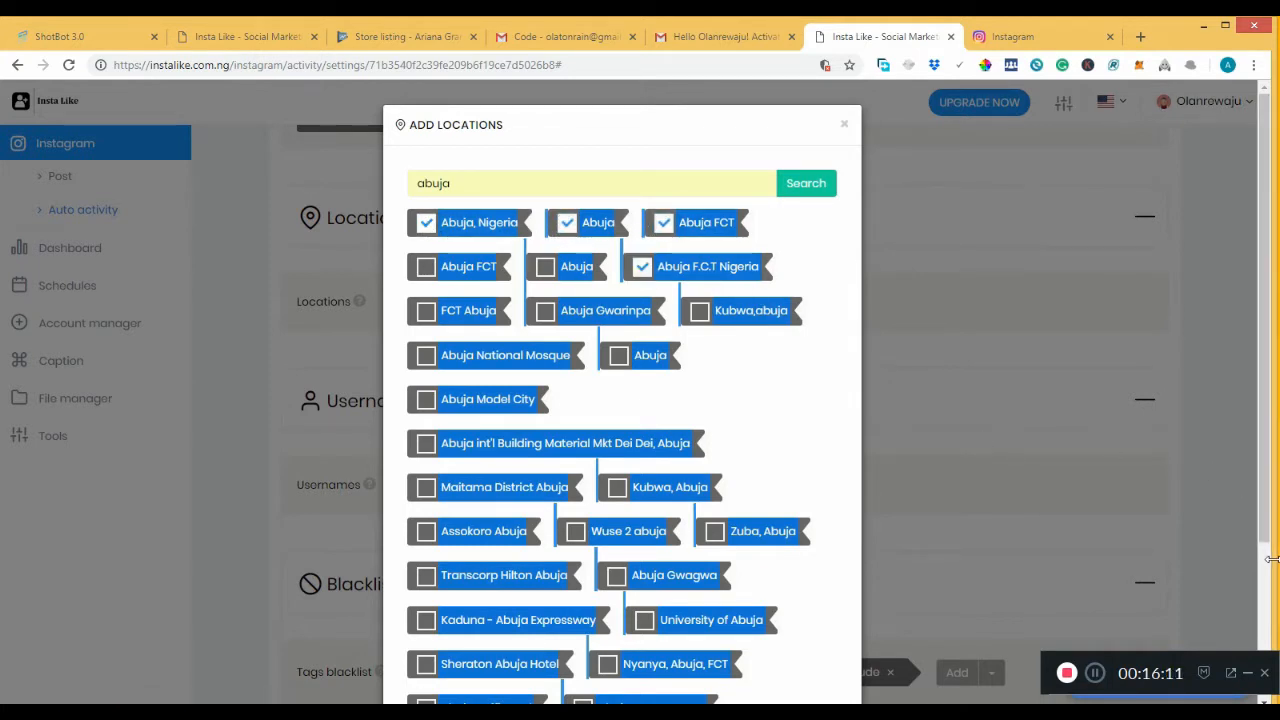
scroll(1263, 580, "down", 3)
left_click(766, 660)
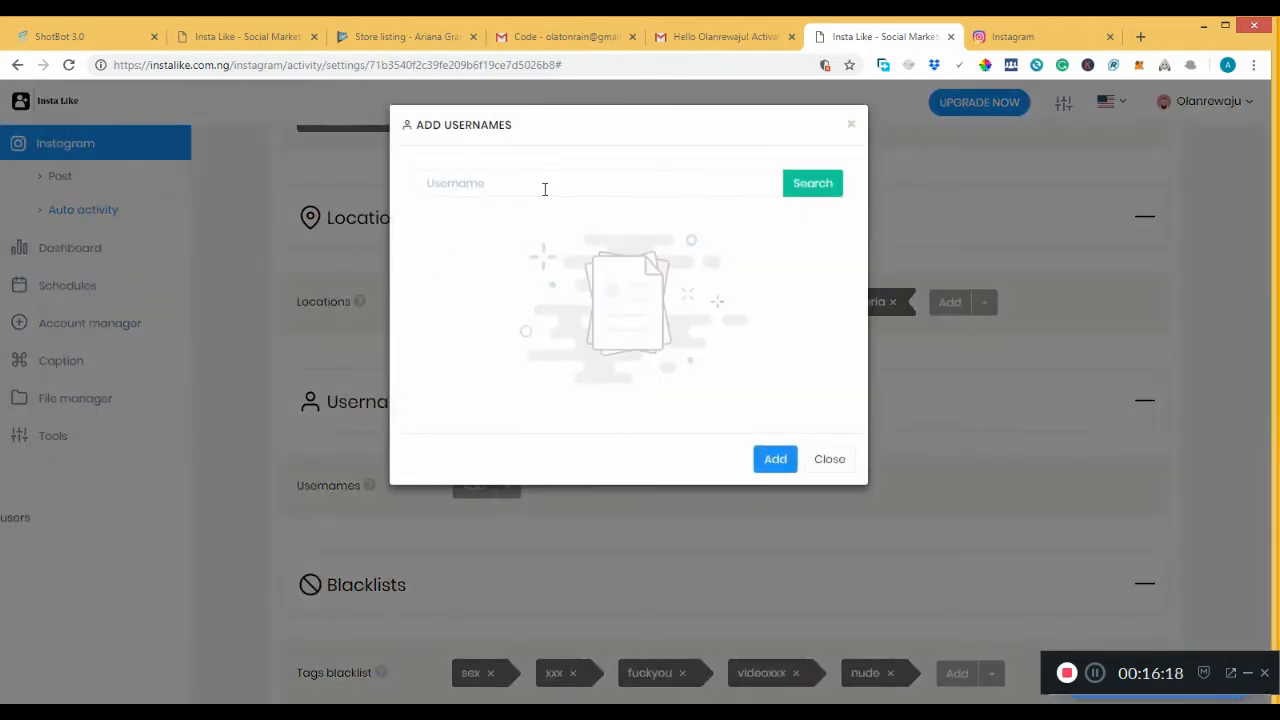
Search target usernames for accounts matching 'abuja'.
left_click(543, 189)
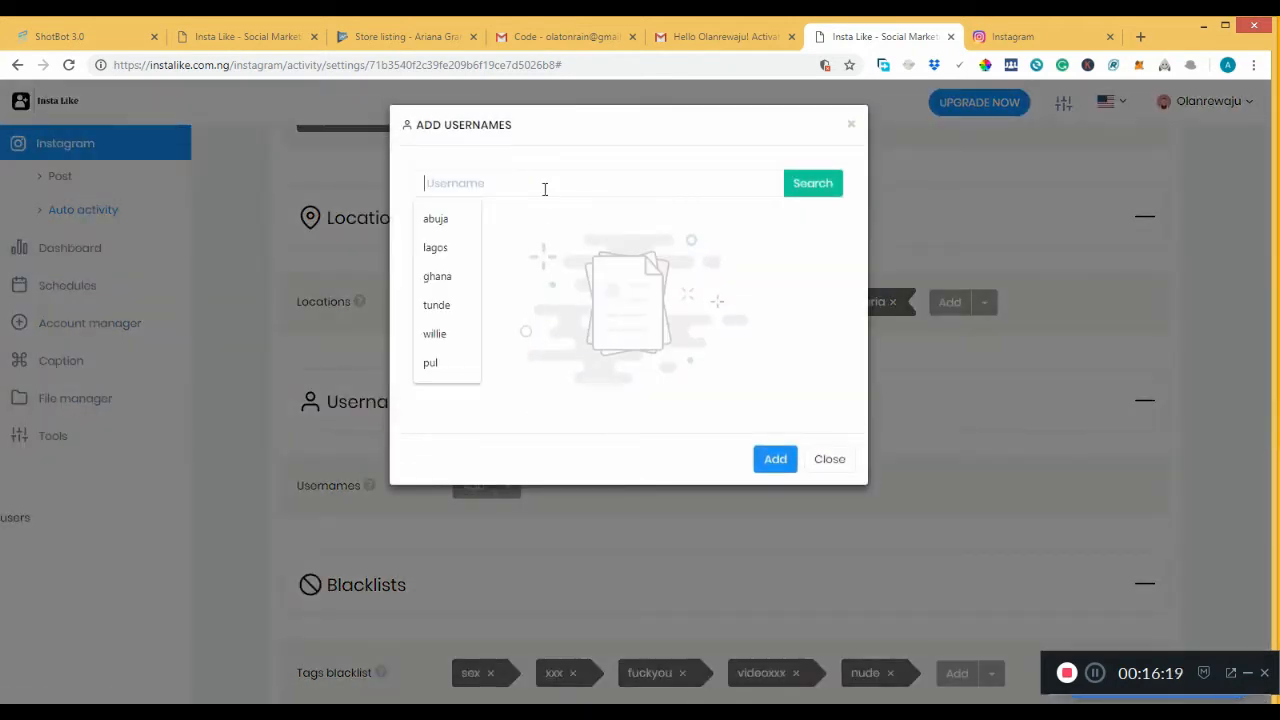
left_click(466, 224)
left_click(837, 187)
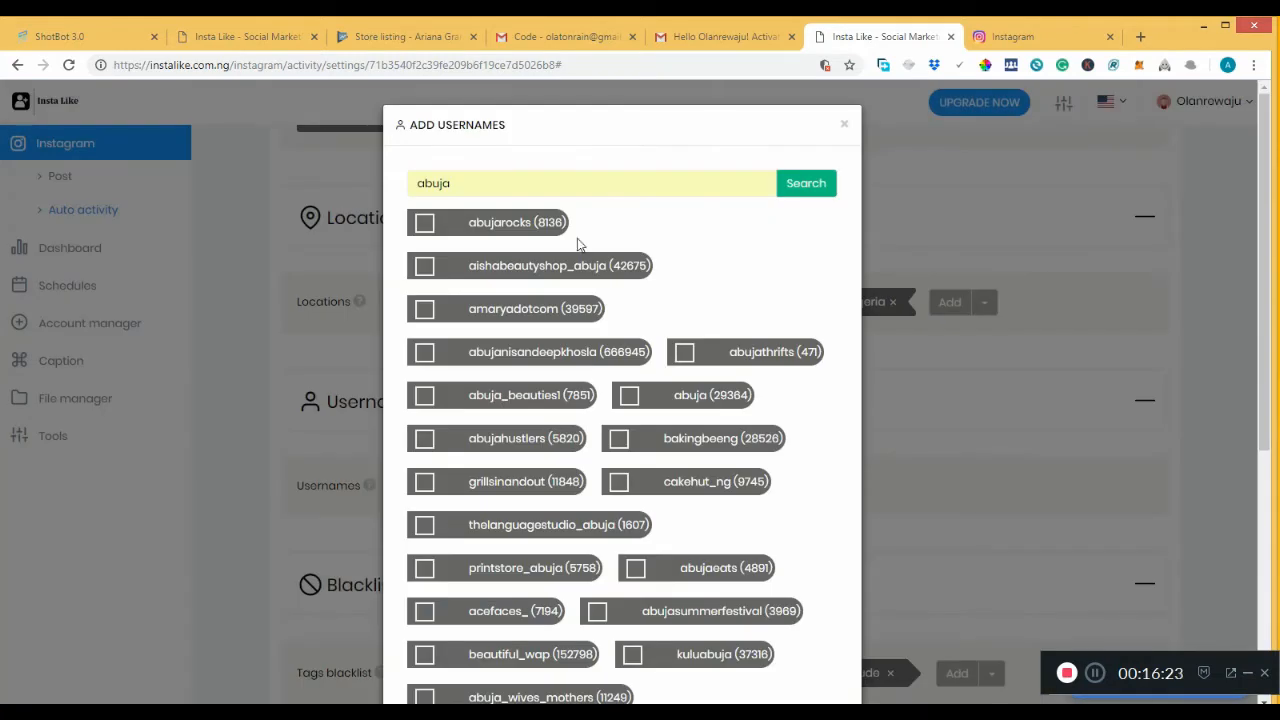
Tick ten abuja accounts, including grillsinandout, thelanguagestudio_abuja, acefaces_ and abujasummerfestival.
left_click(426, 224)
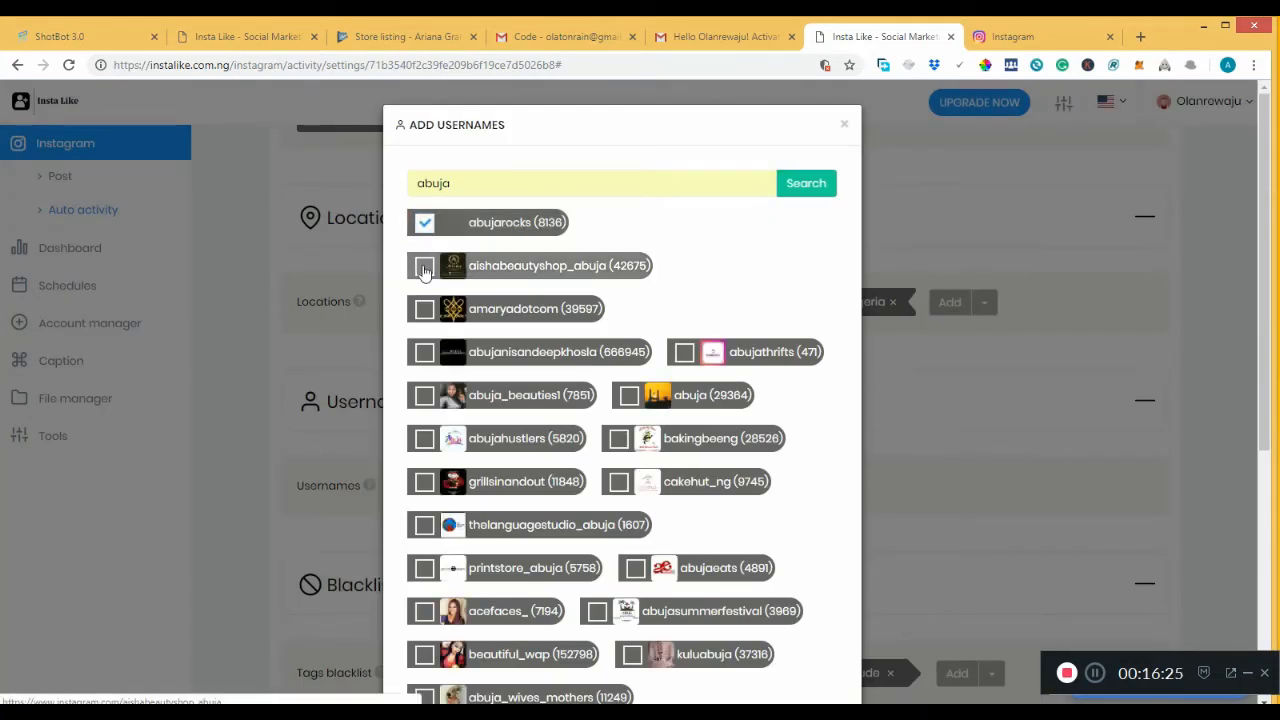
left_click(424, 266)
left_click(425, 310)
left_click(424, 352)
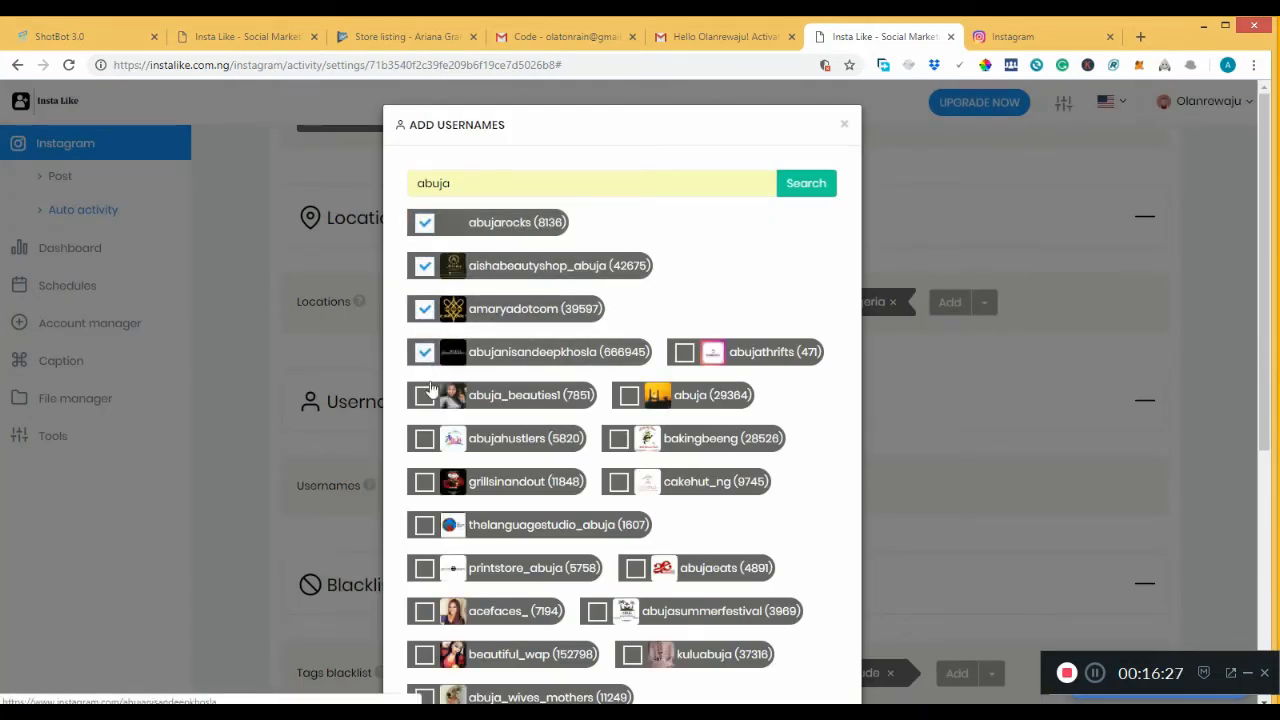
left_click(425, 398)
left_click(424, 440)
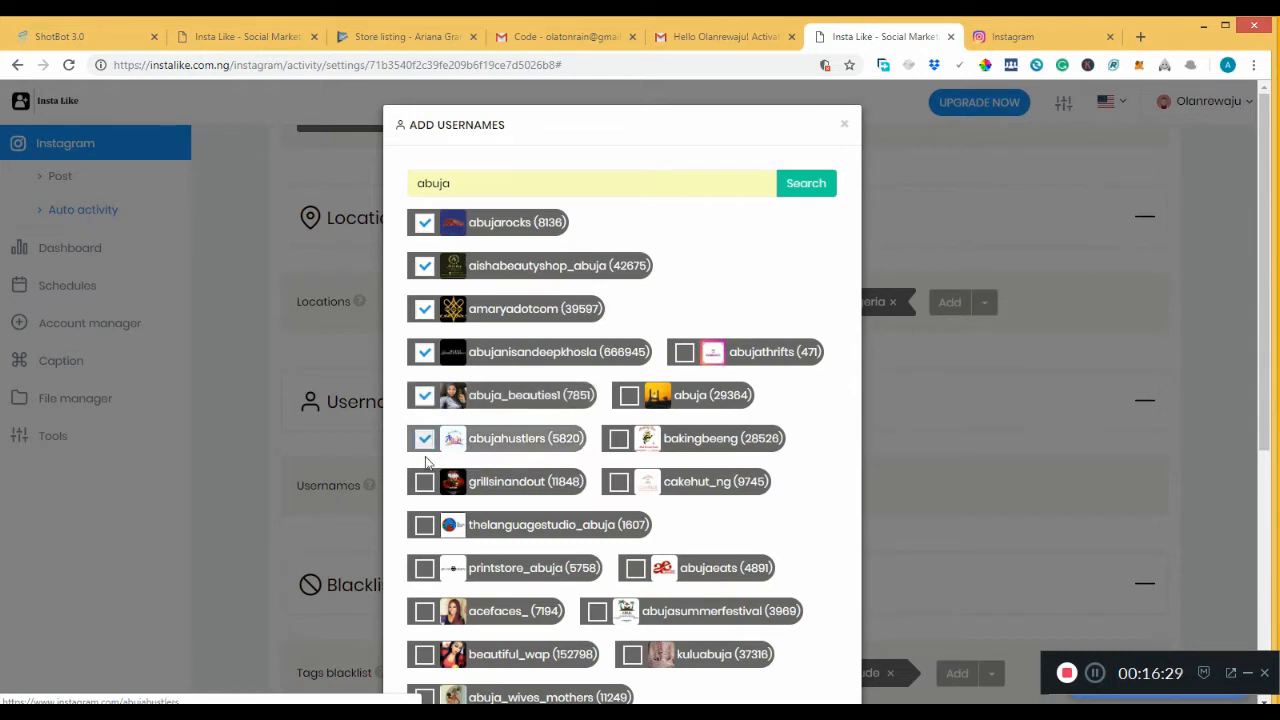
left_click(426, 481)
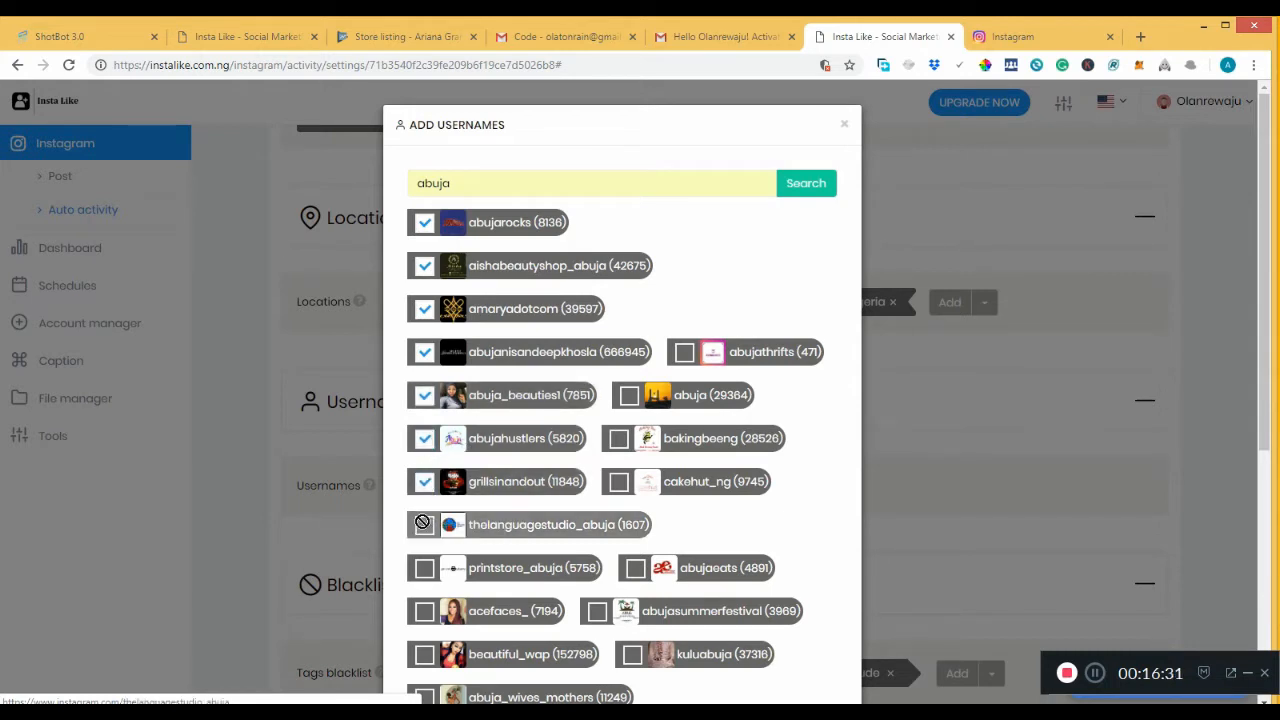
left_click(422, 522)
left_click(425, 612)
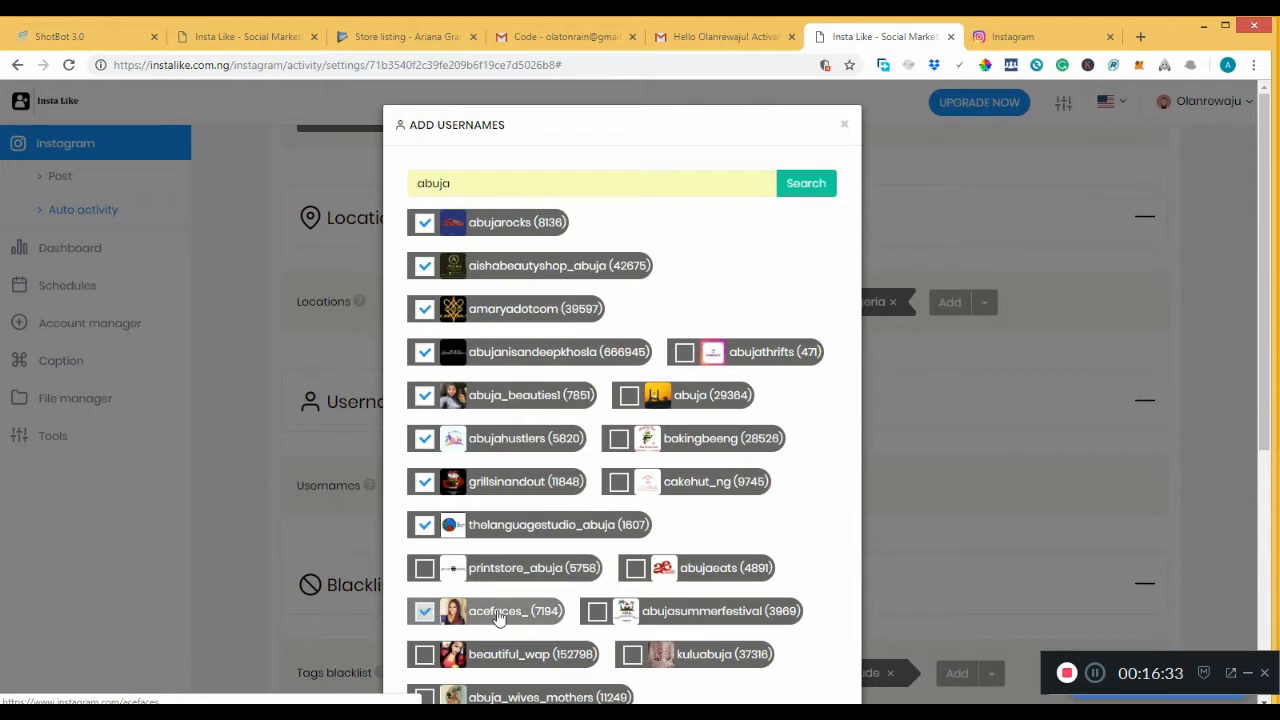
left_click(598, 611)
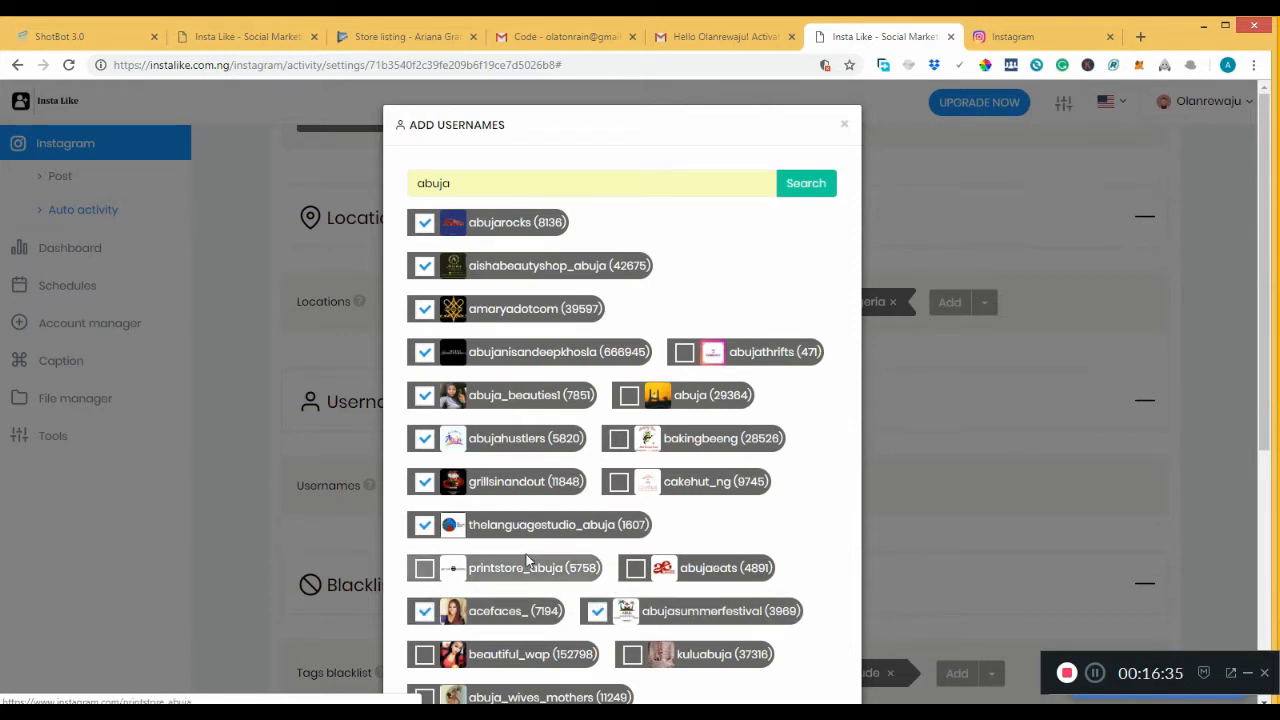
Check printstore_abuja's profile, then add the ticked accounts to the usernames list.
left_click(436, 568)
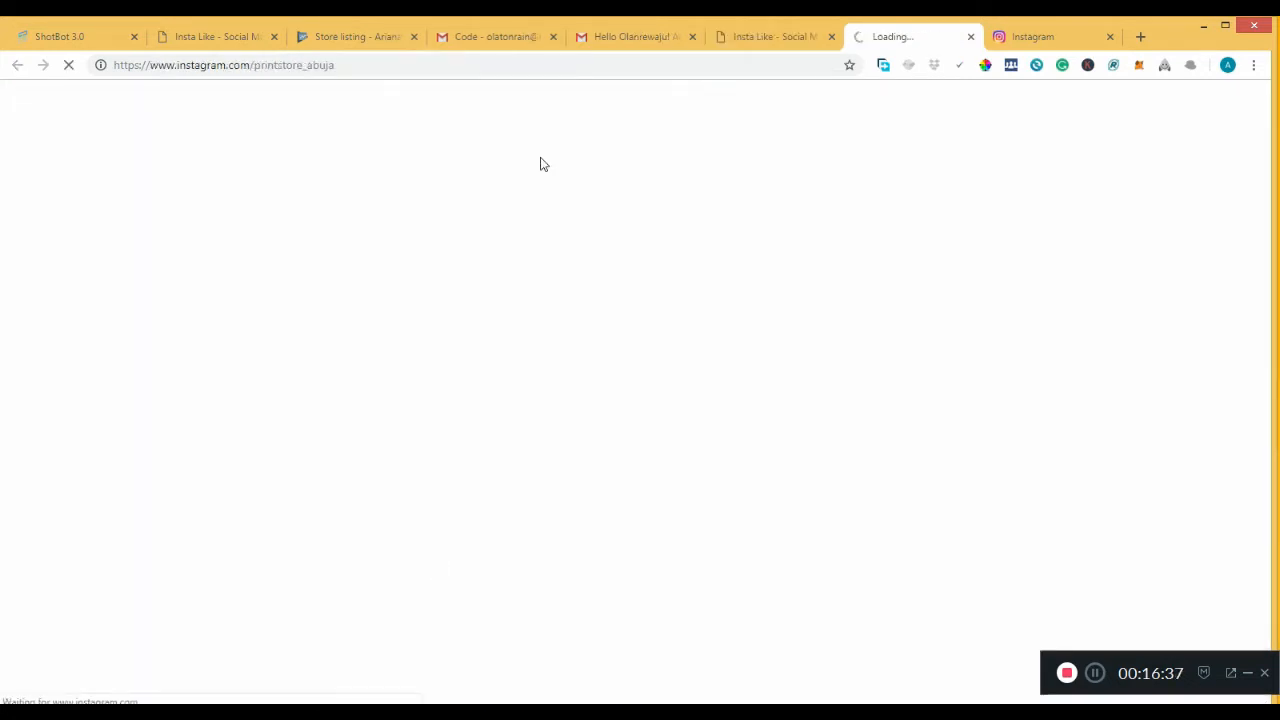
left_click(970, 36)
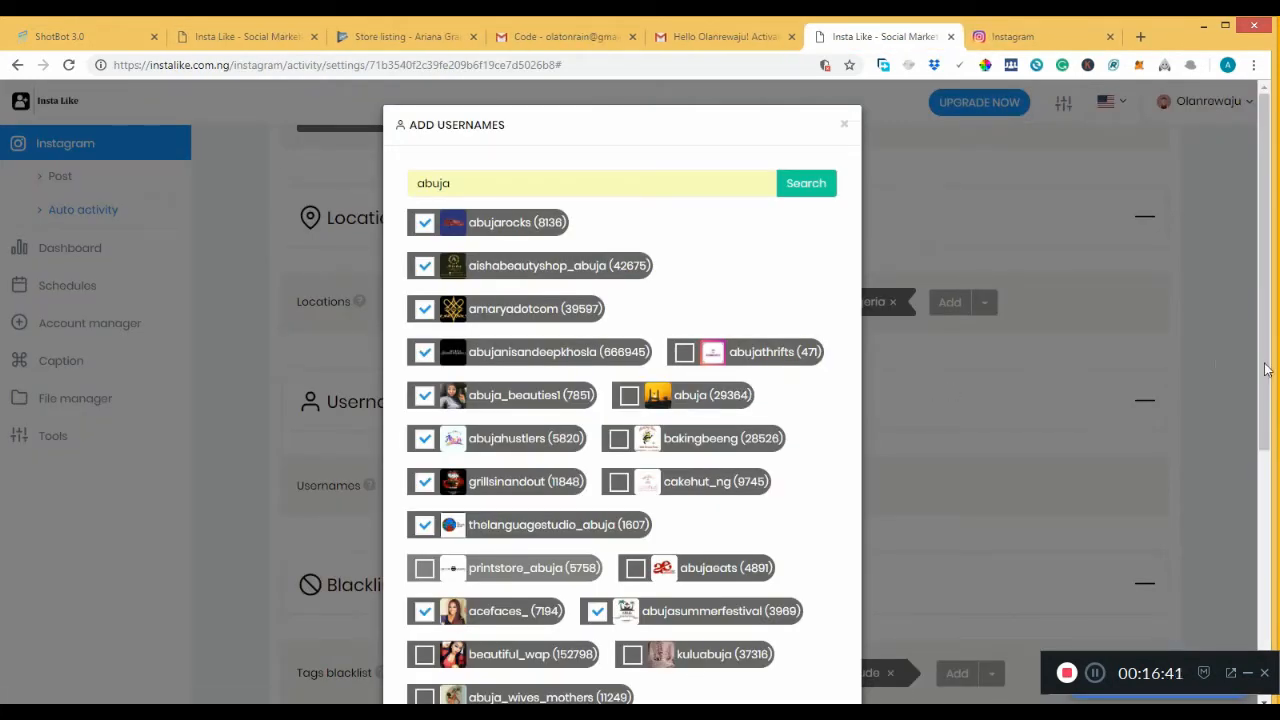
left_click_drag(1266, 364, 1276, 610)
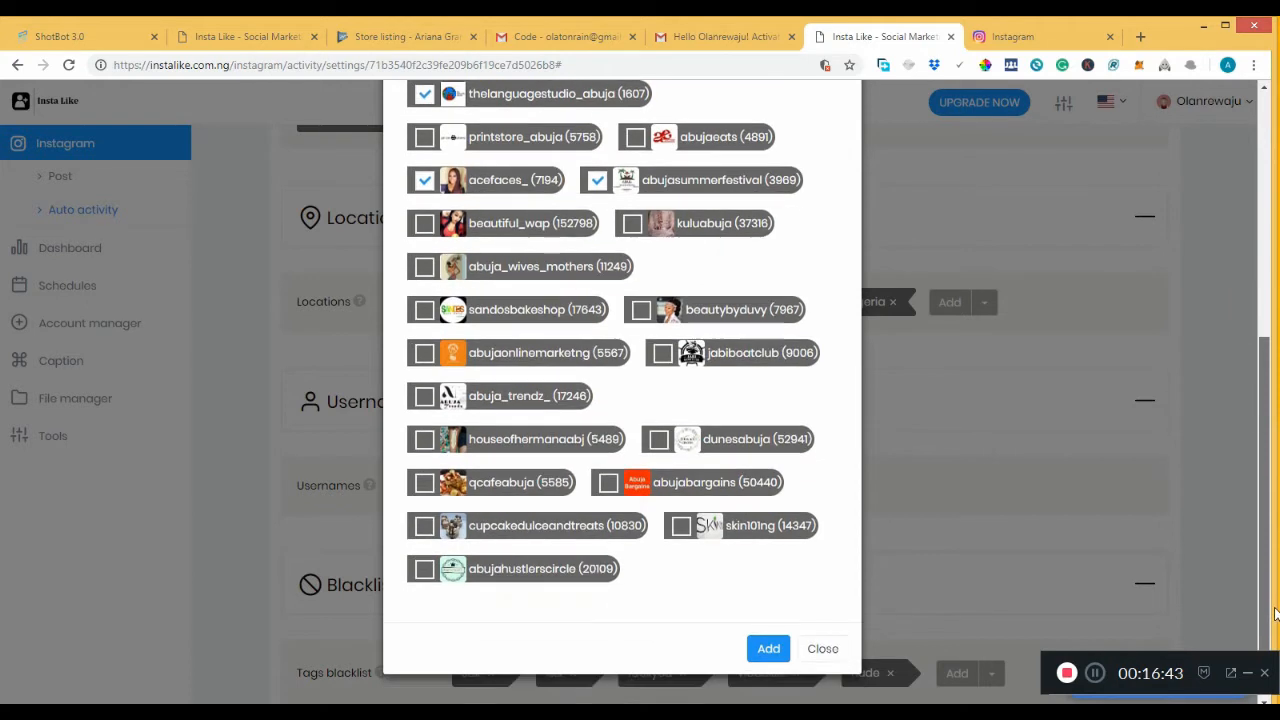
left_click(767, 658)
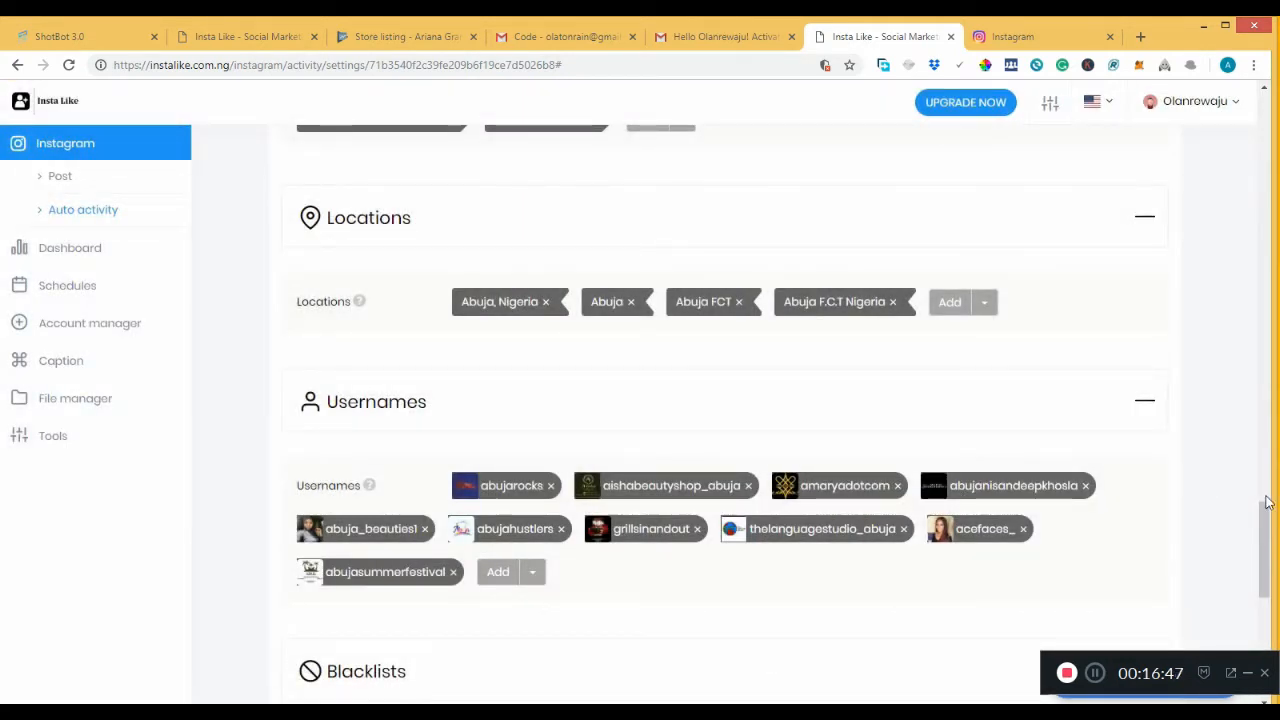
left_click_drag(1266, 532, 1266, 587)
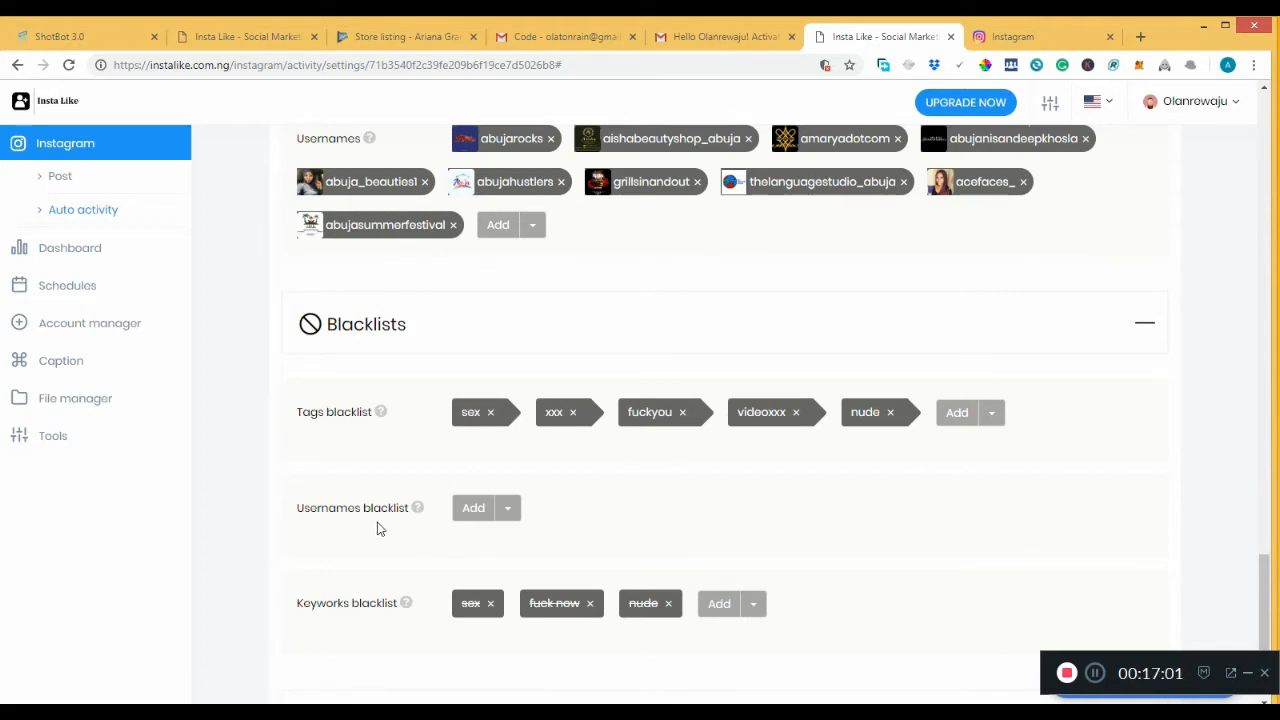
left_click(472, 509)
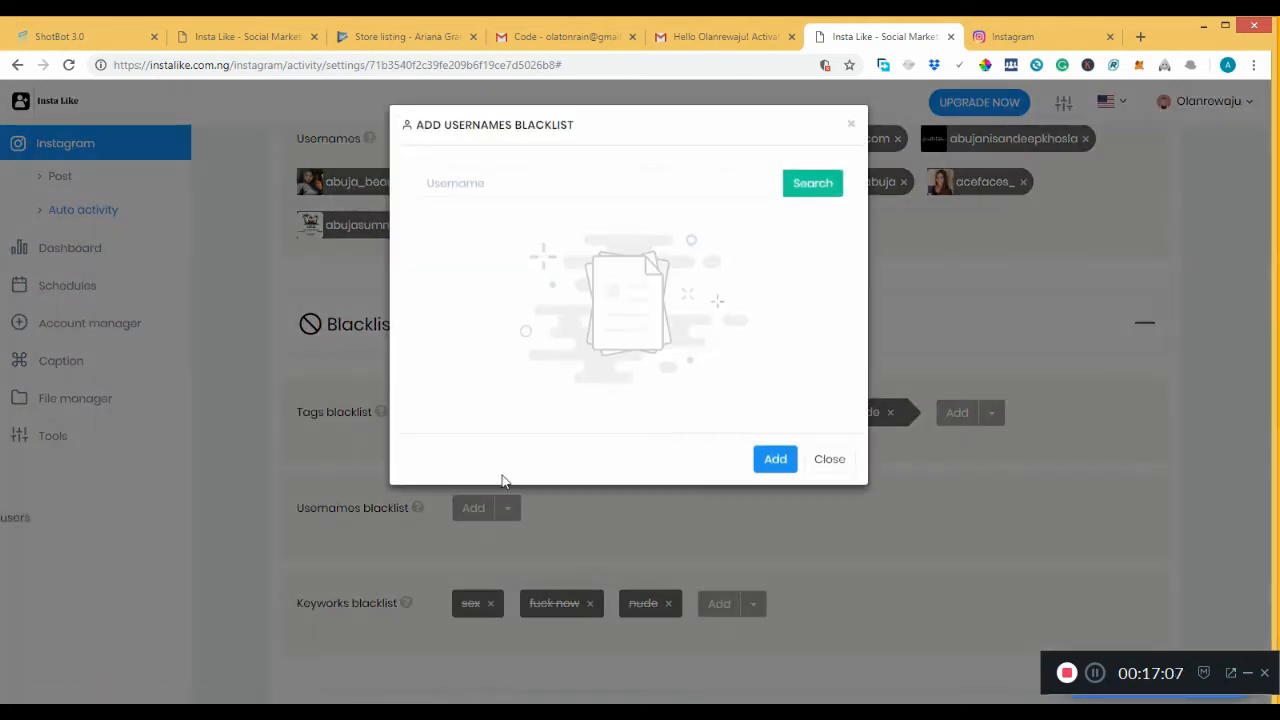
left_click(655, 177)
type("xxx")
left_click(803, 192)
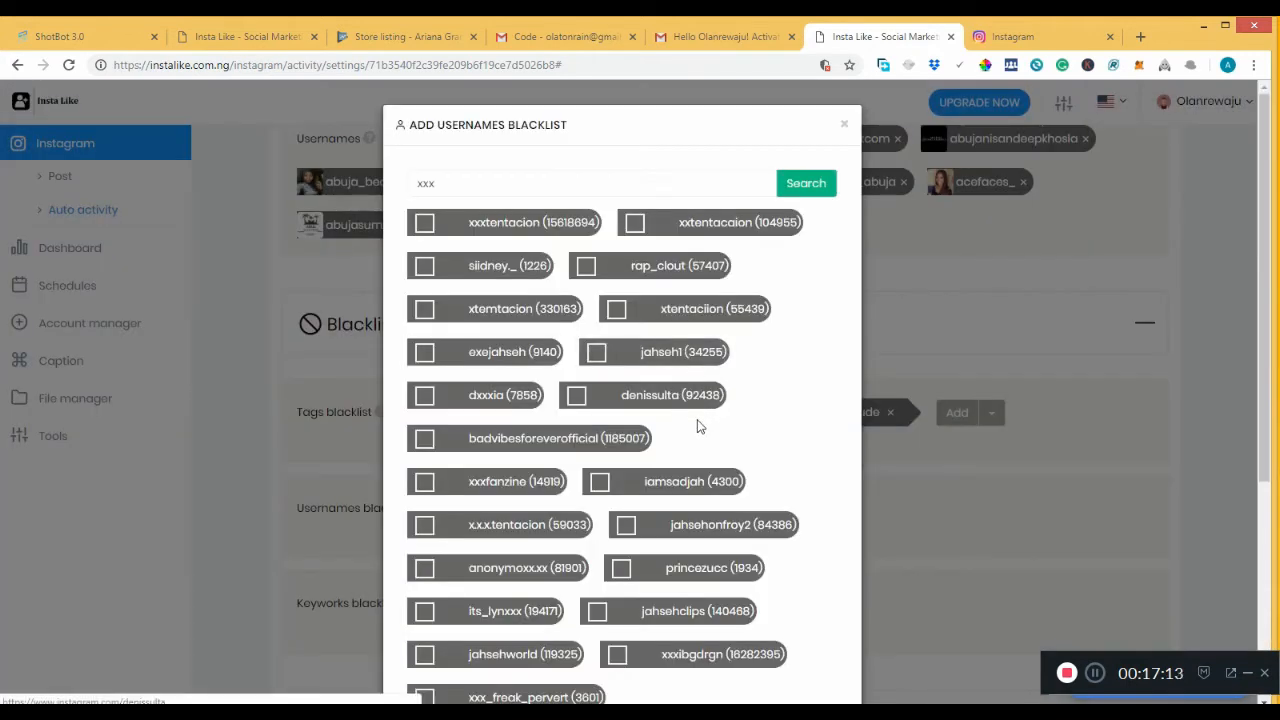
left_click(843, 128)
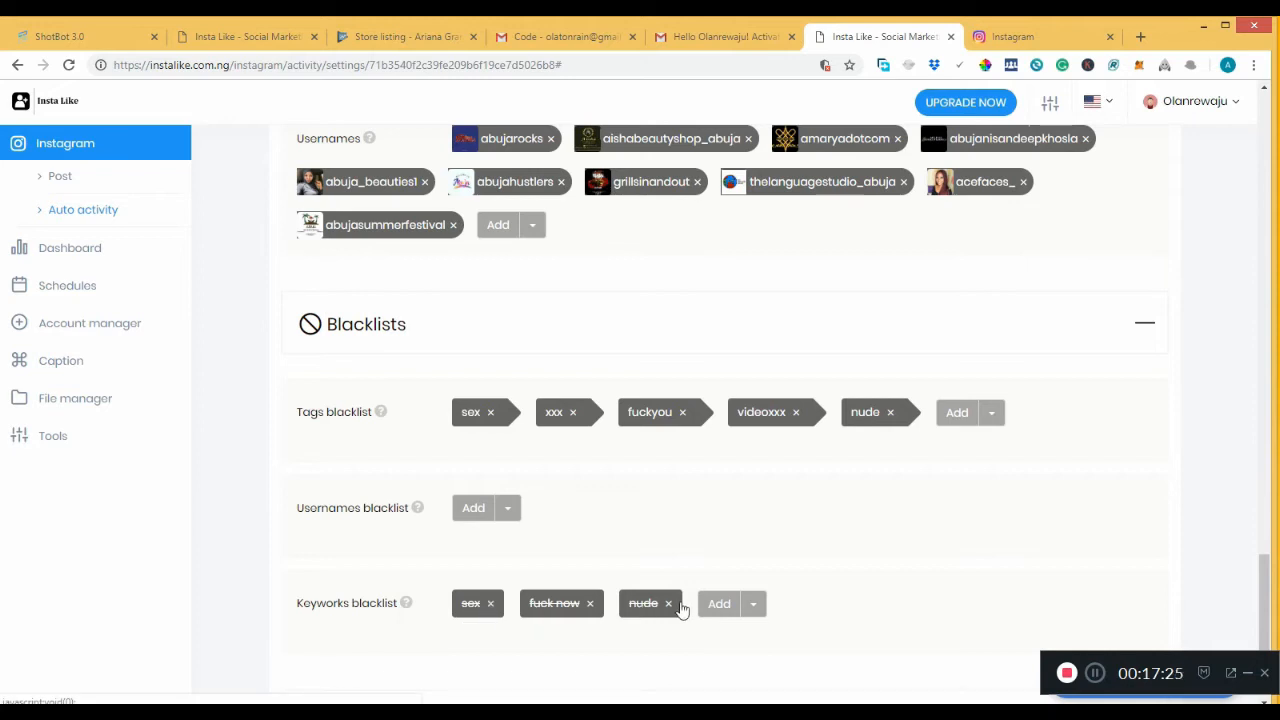
left_click_drag(1268, 562, 1268, 642)
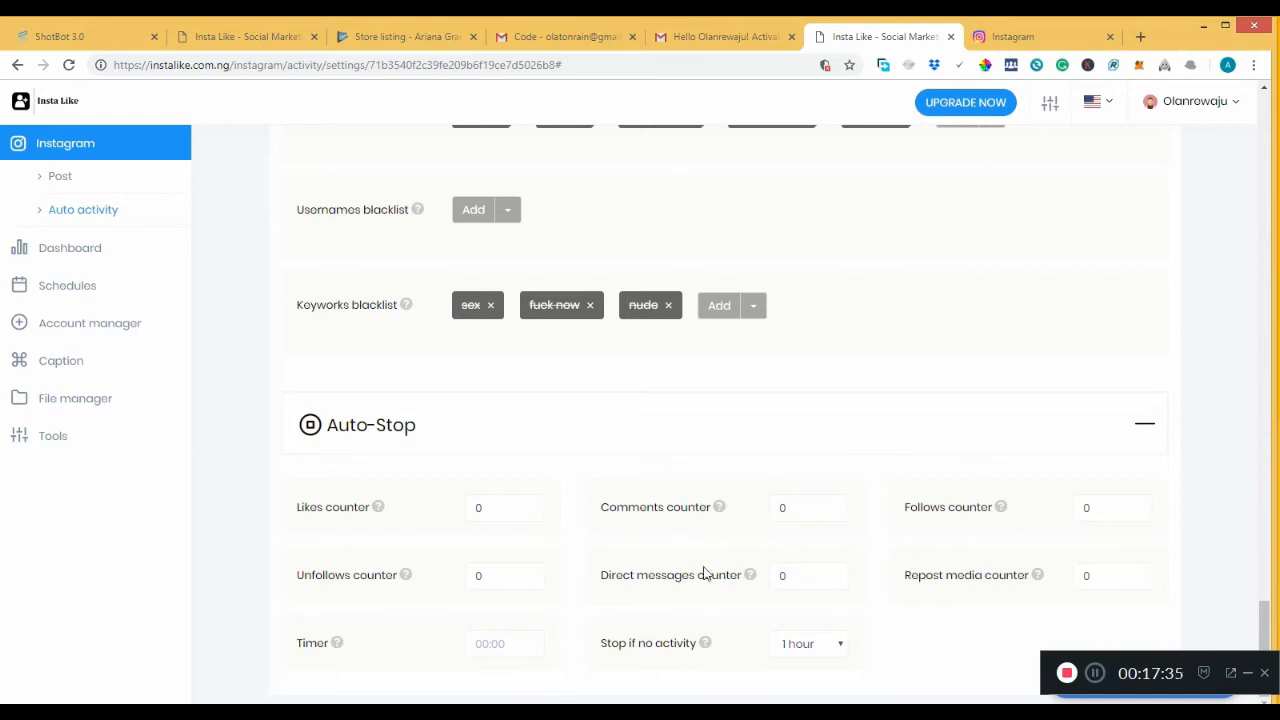
Set Auto-Stop 'Stop if no activity' to 3 hours and return to the top.
left_click(803, 650)
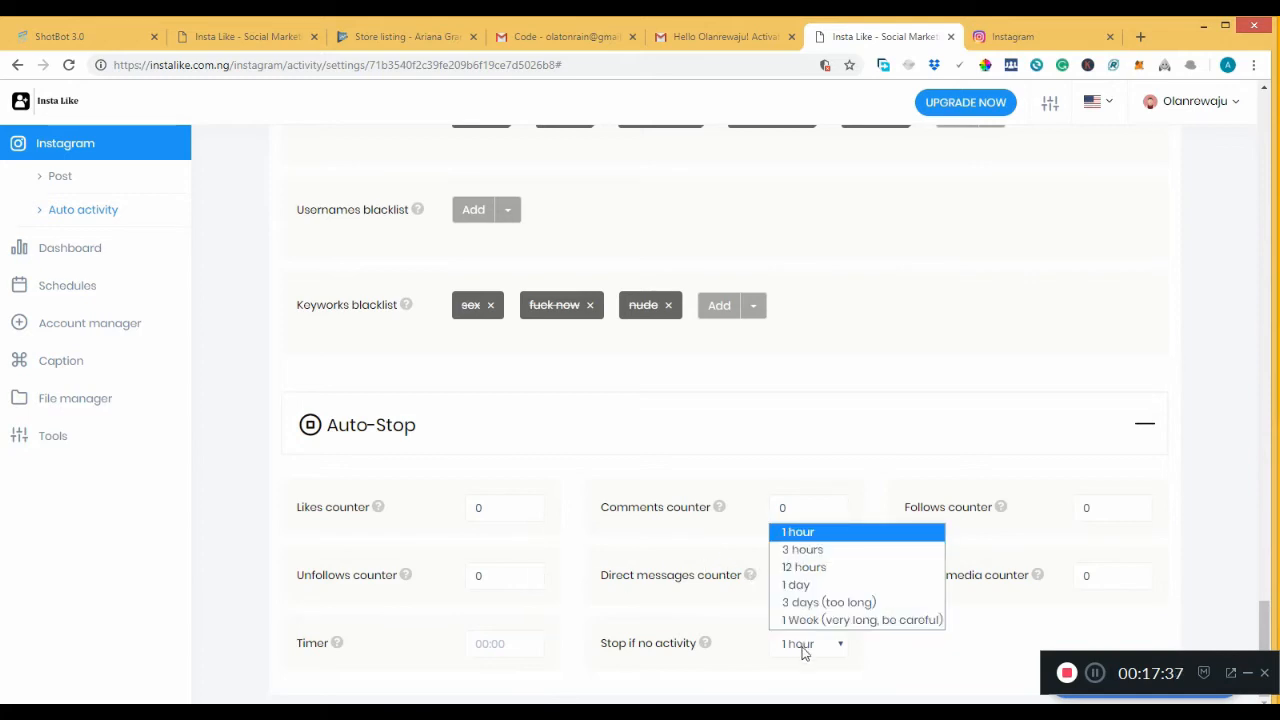
left_click(829, 550)
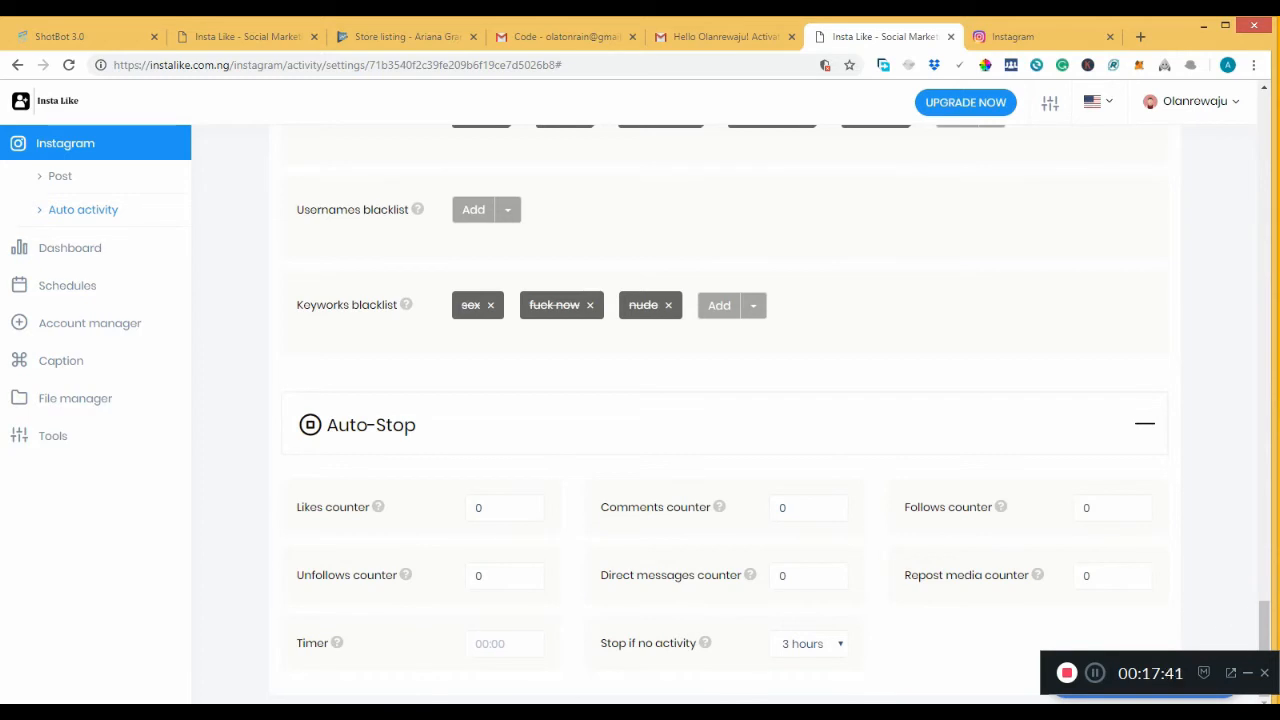
left_click_drag(1272, 615, 1276, 110)
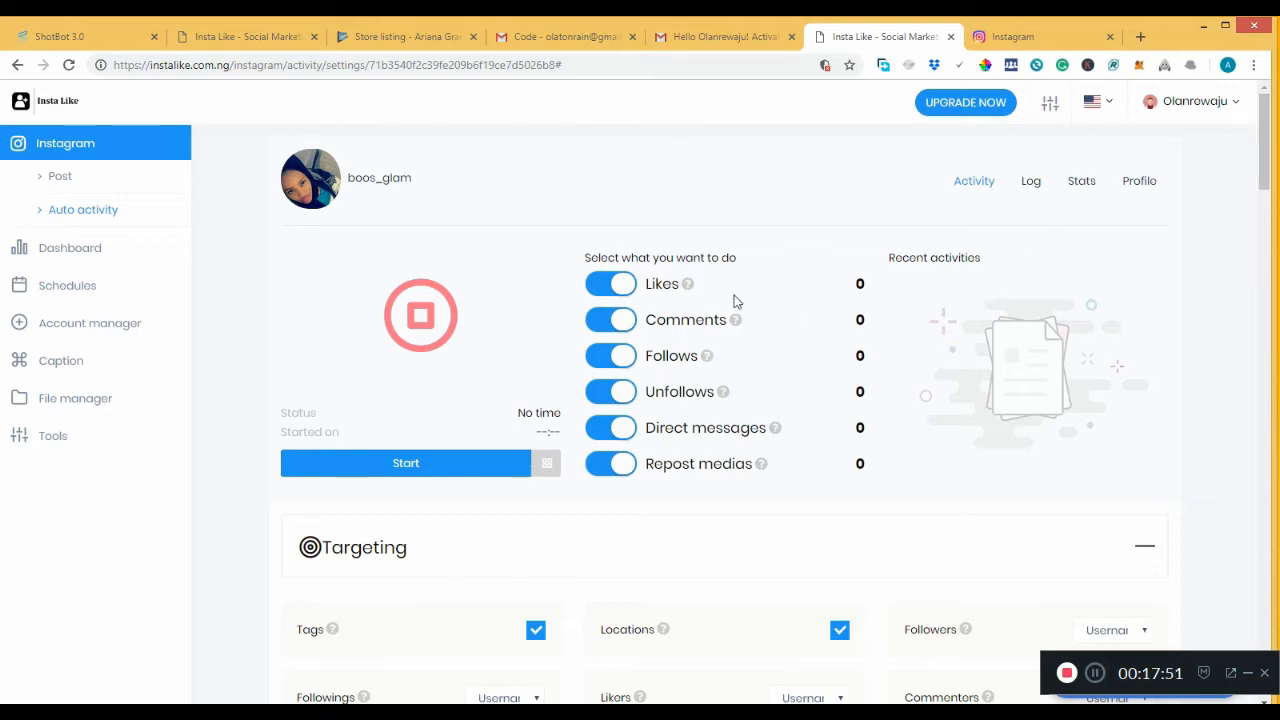
Start the account's auto activity and view its still-empty Log page.
left_click(440, 463)
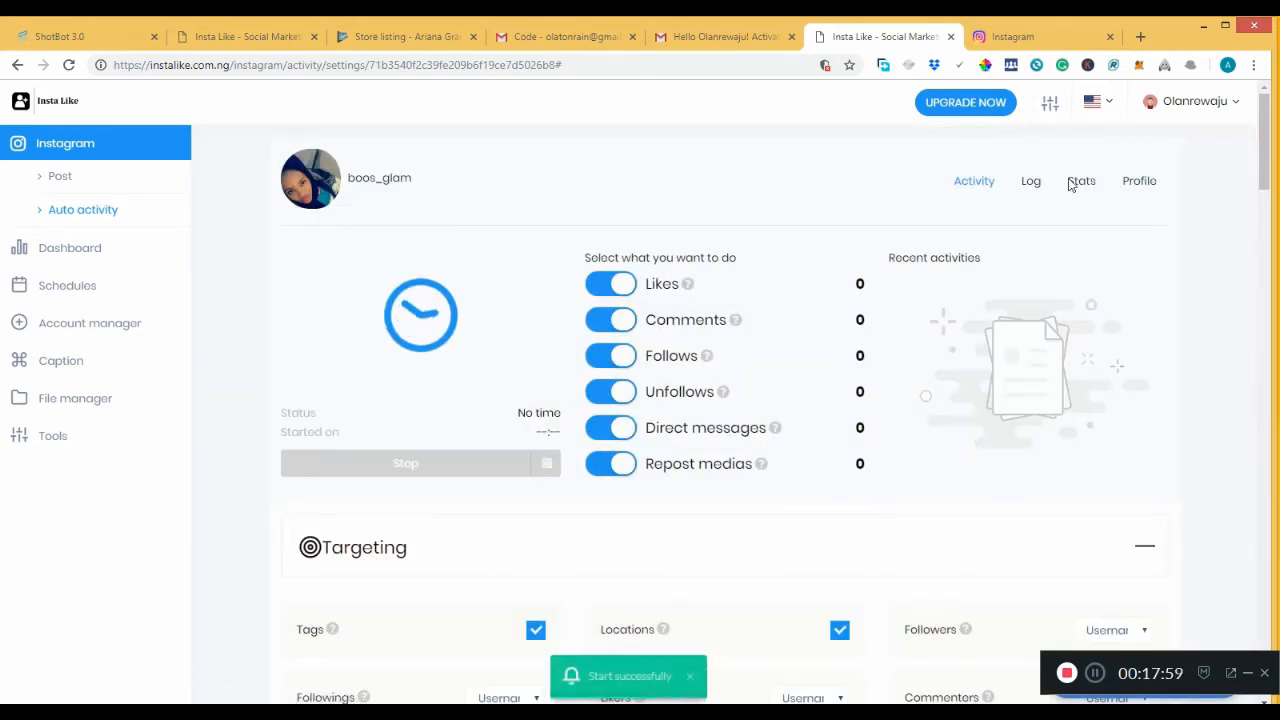
left_click(1033, 188)
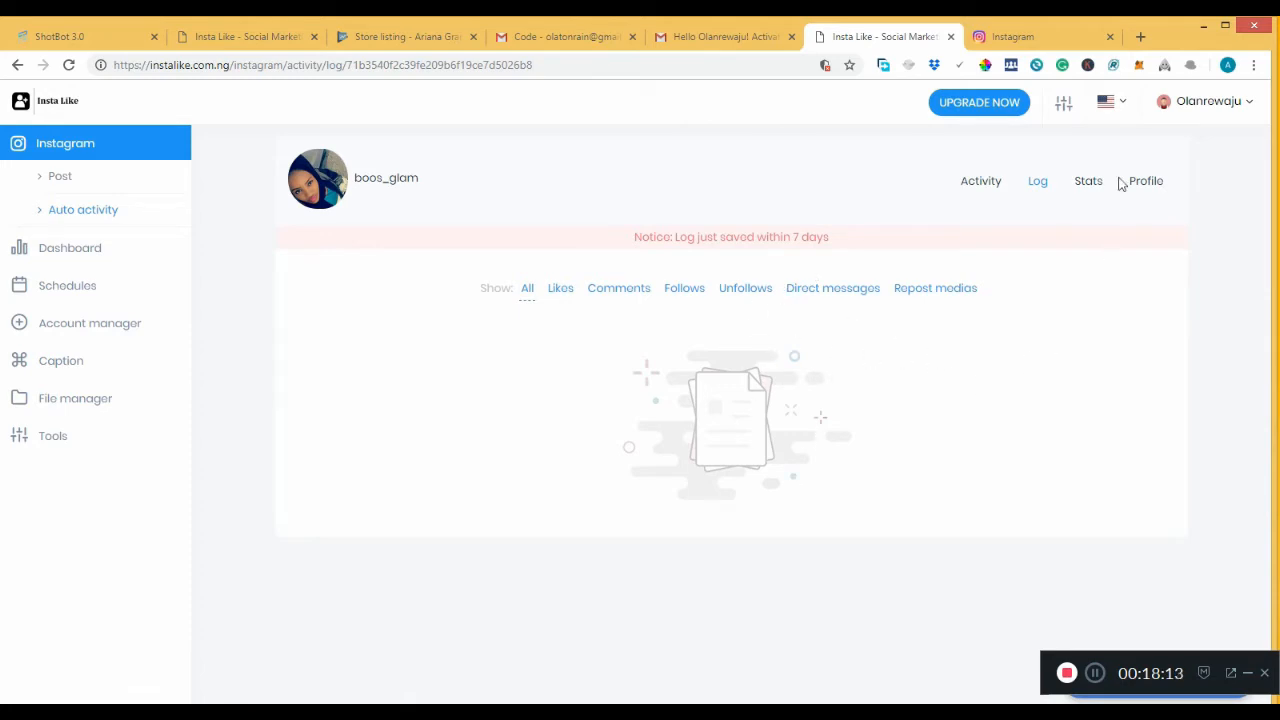
Browse the Stats, Profile and Log tabs, then view the January 2019 Schedules calendar.
left_click(1089, 181)
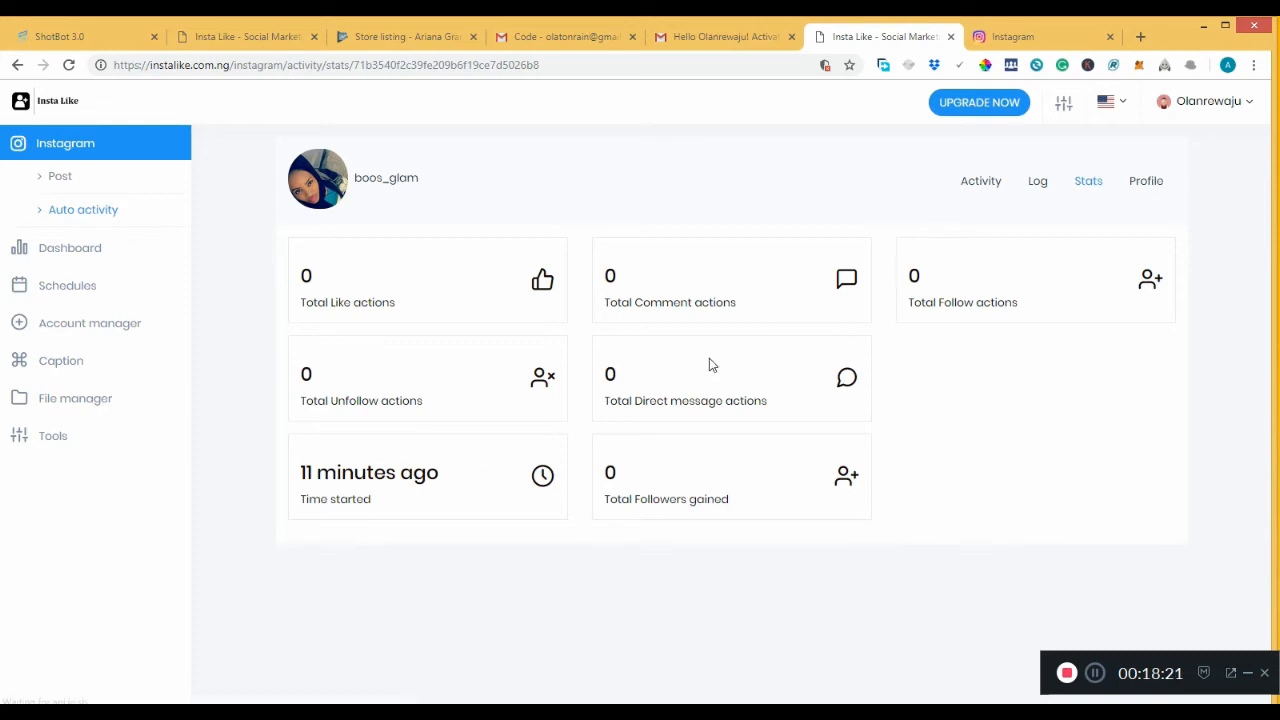
left_click(1150, 184)
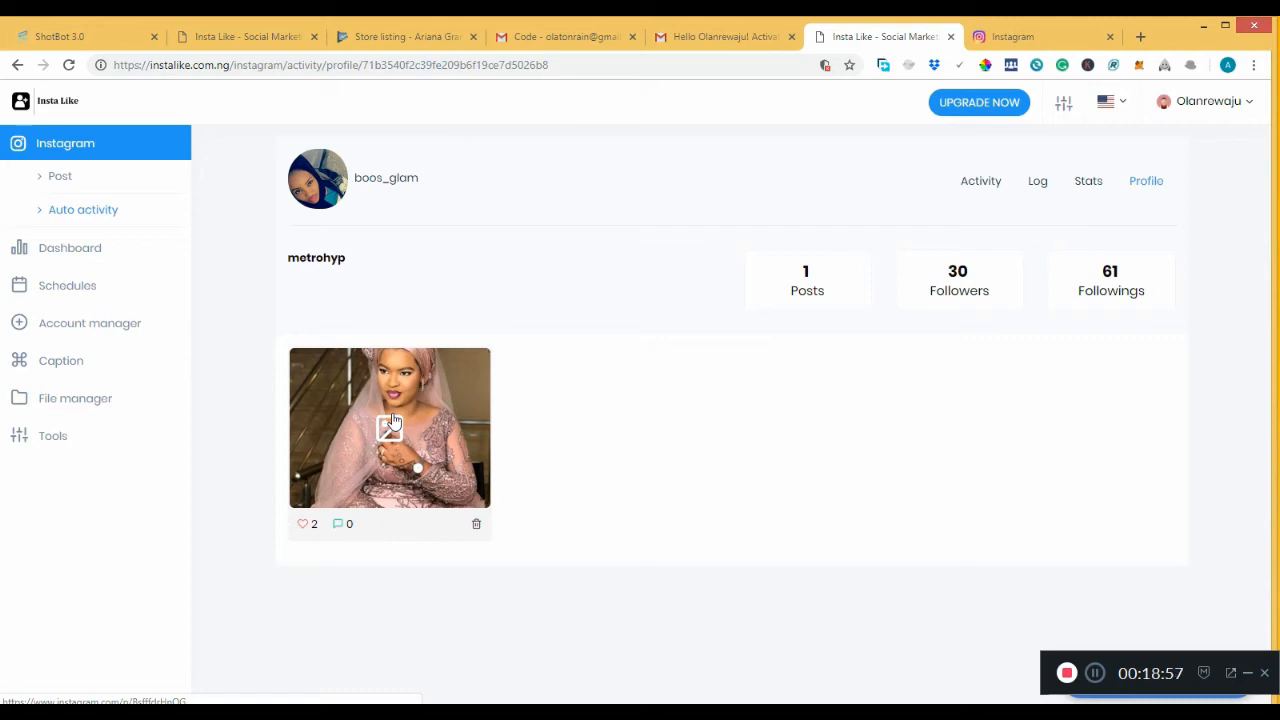
left_click(1036, 184)
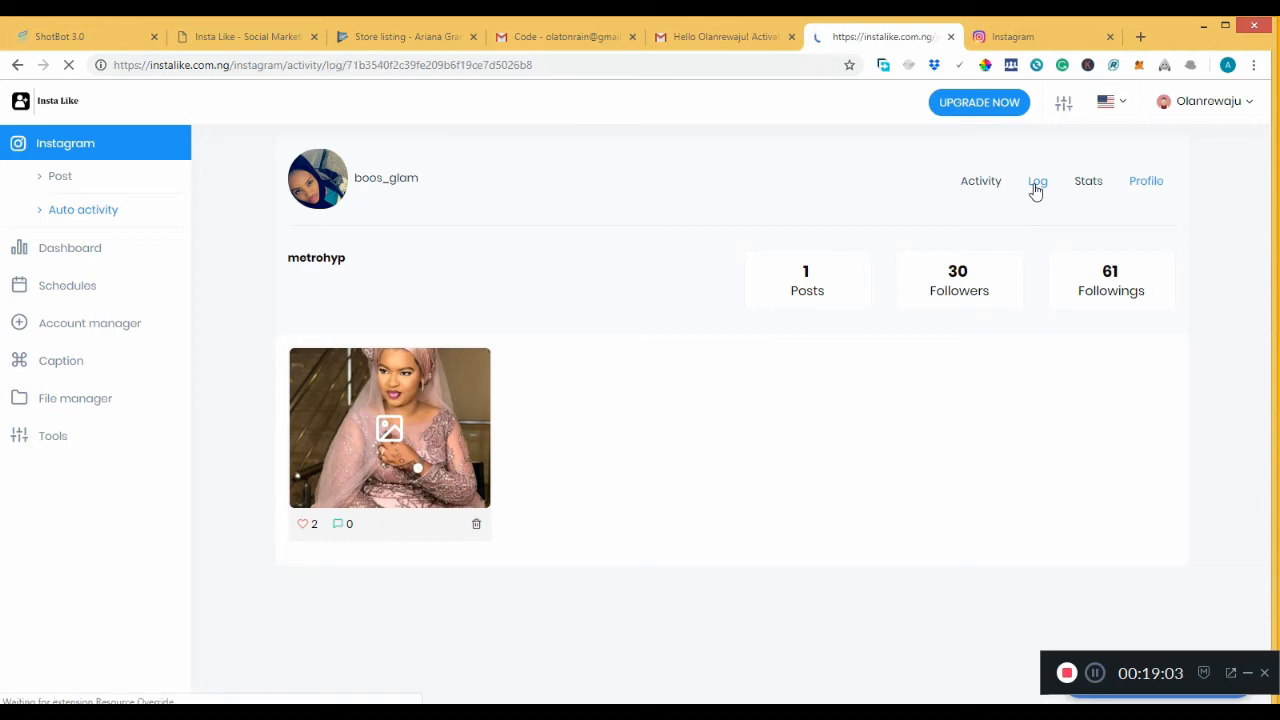
left_click(1092, 189)
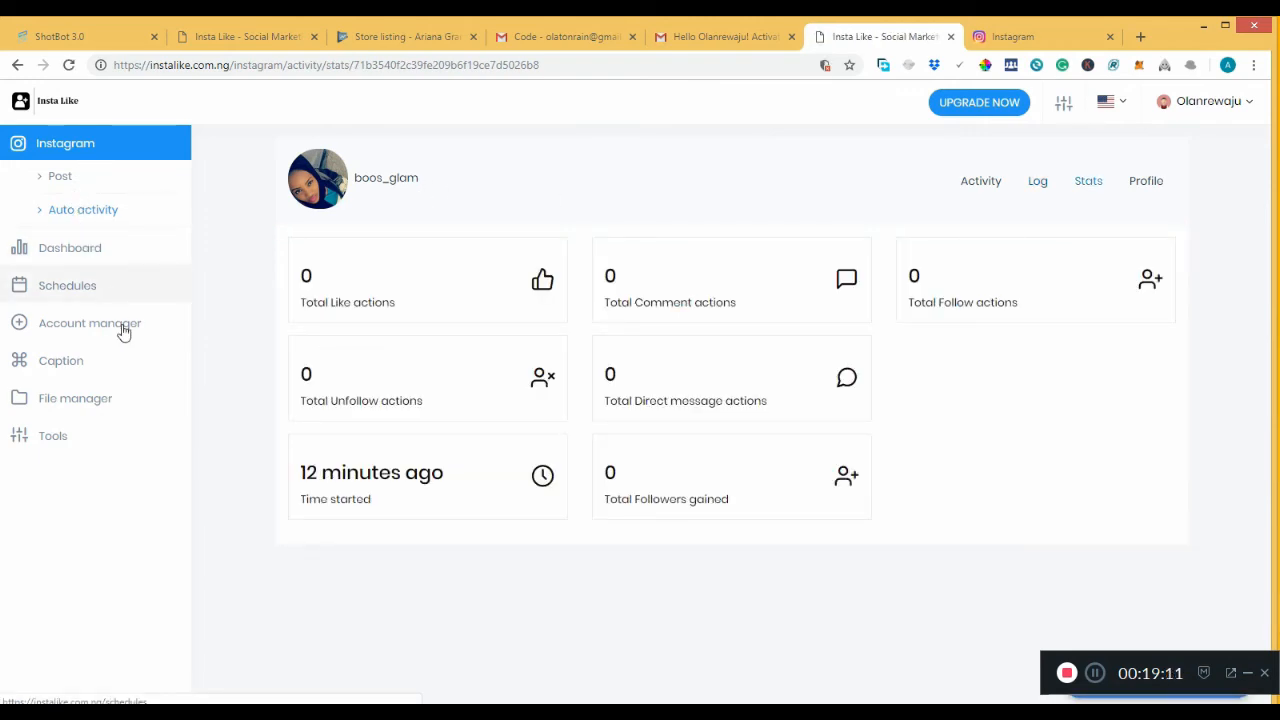
left_click(68, 299)
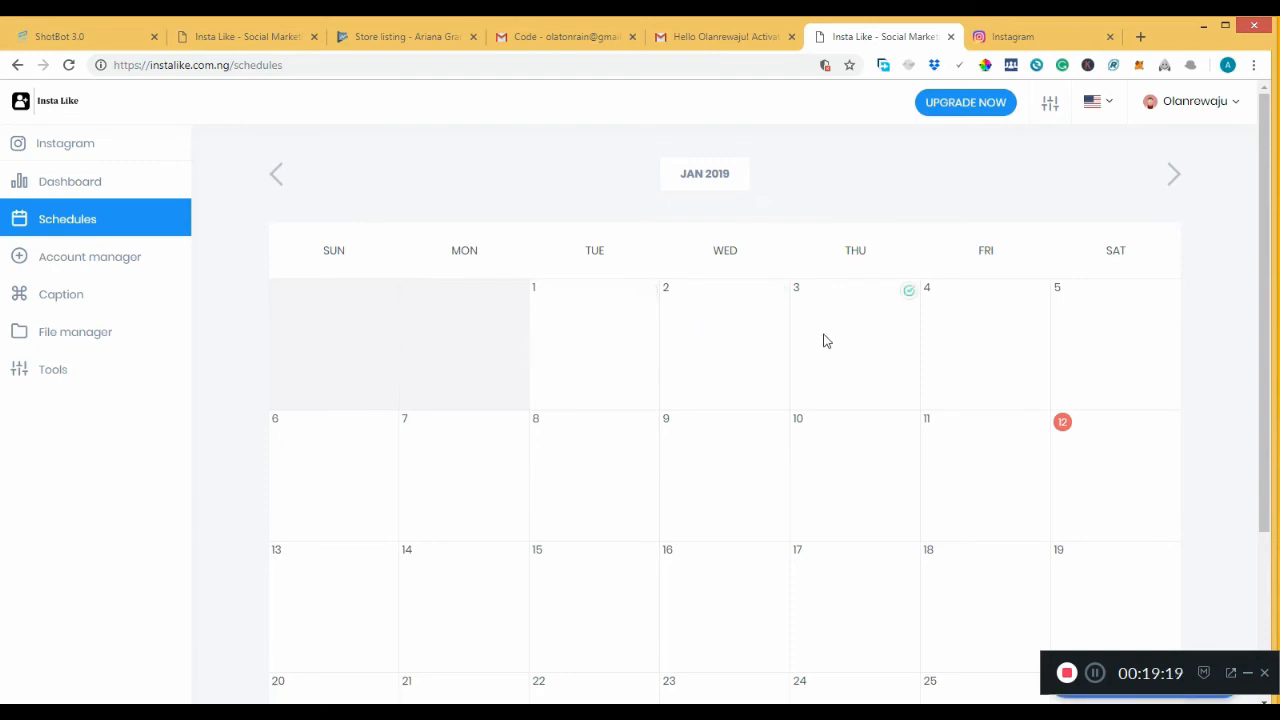
View January 2's schedule, try then cancel a new caption, and return to Auto activity.
left_click(770, 331)
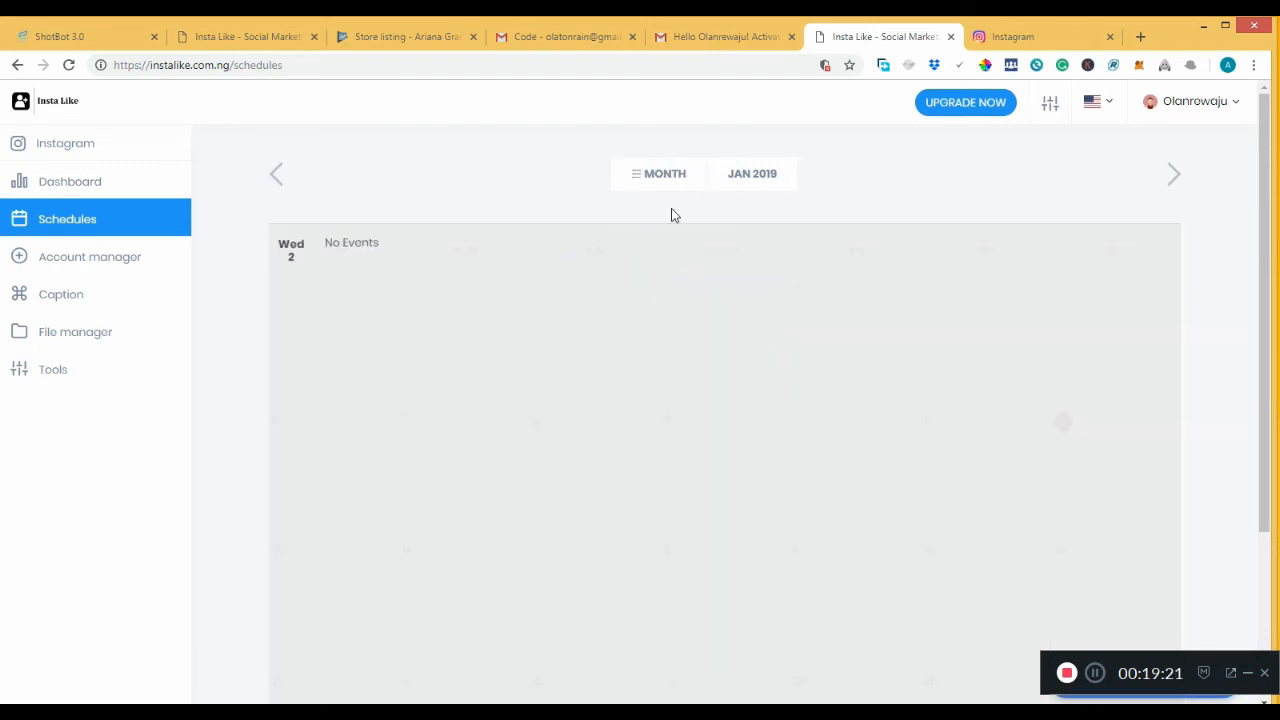
left_click(64, 296)
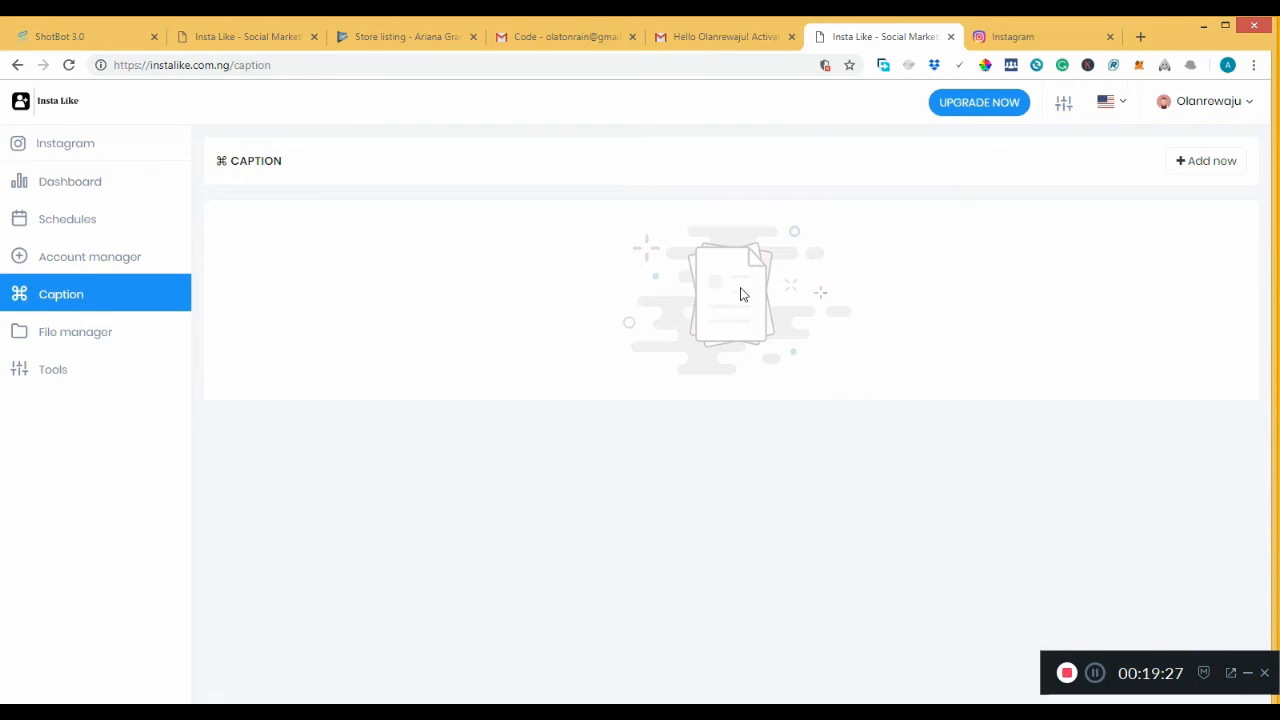
left_click(1210, 160)
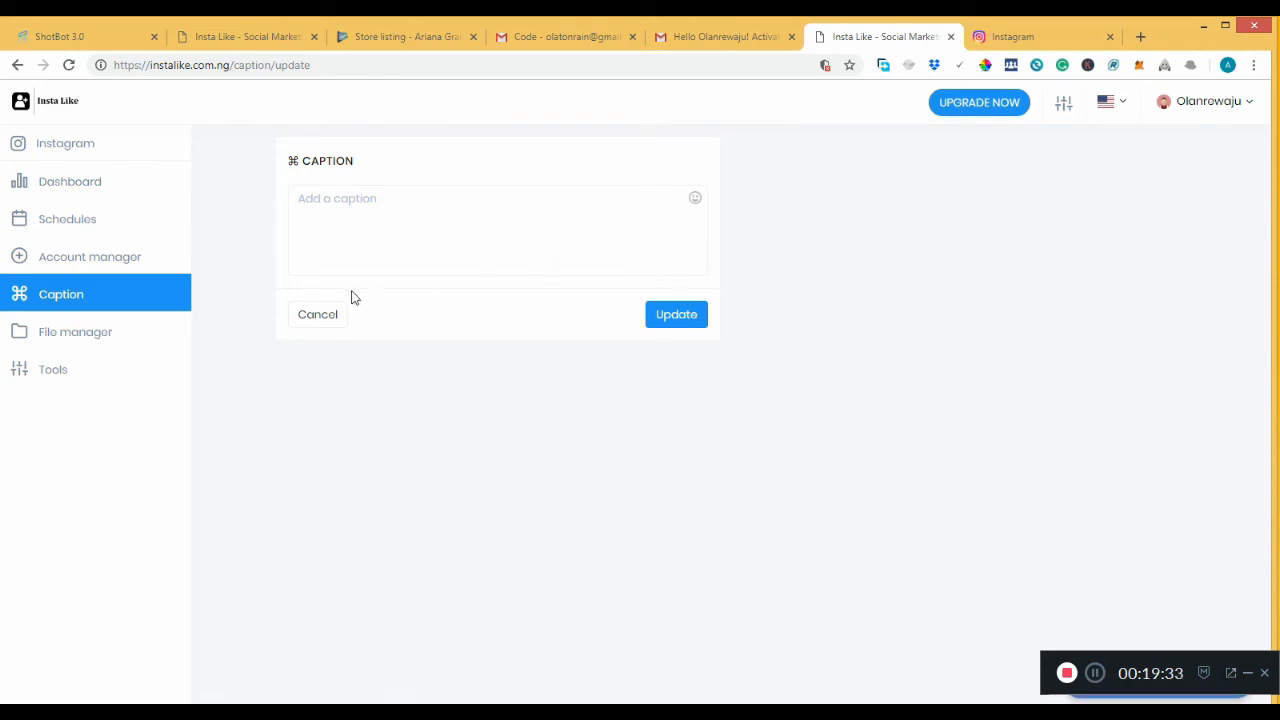
left_click(60, 268)
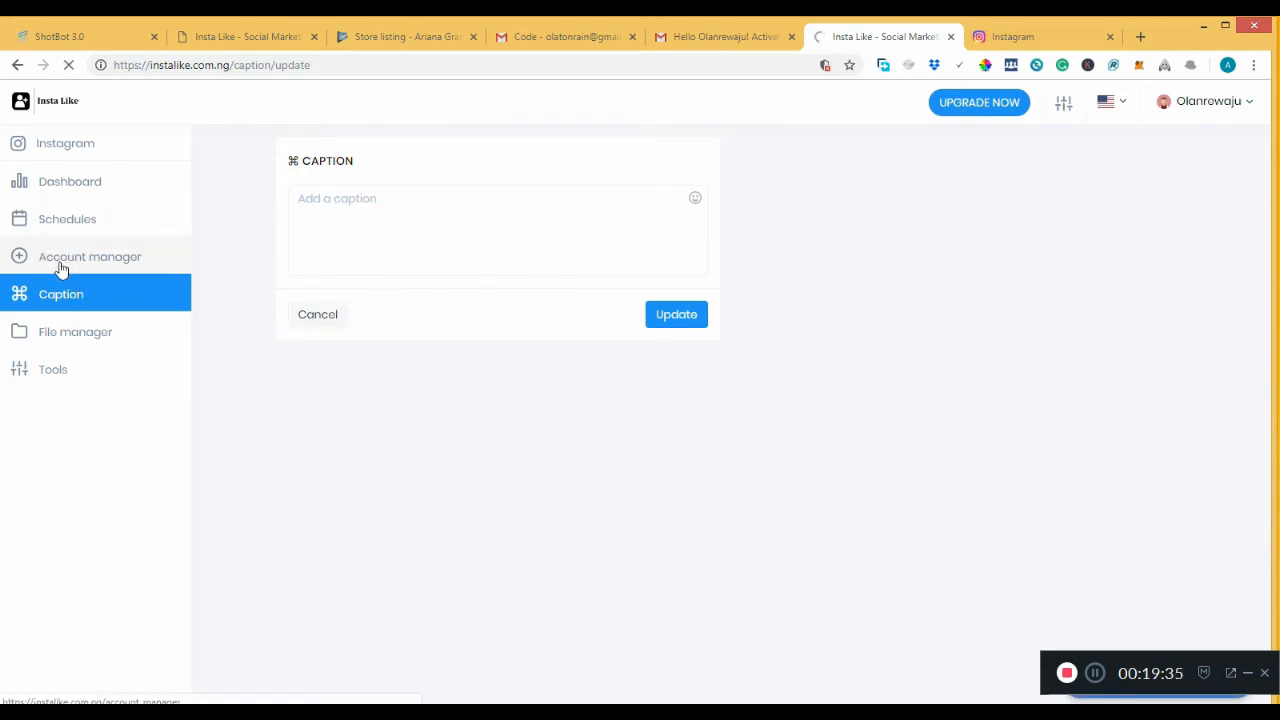
left_click(76, 151)
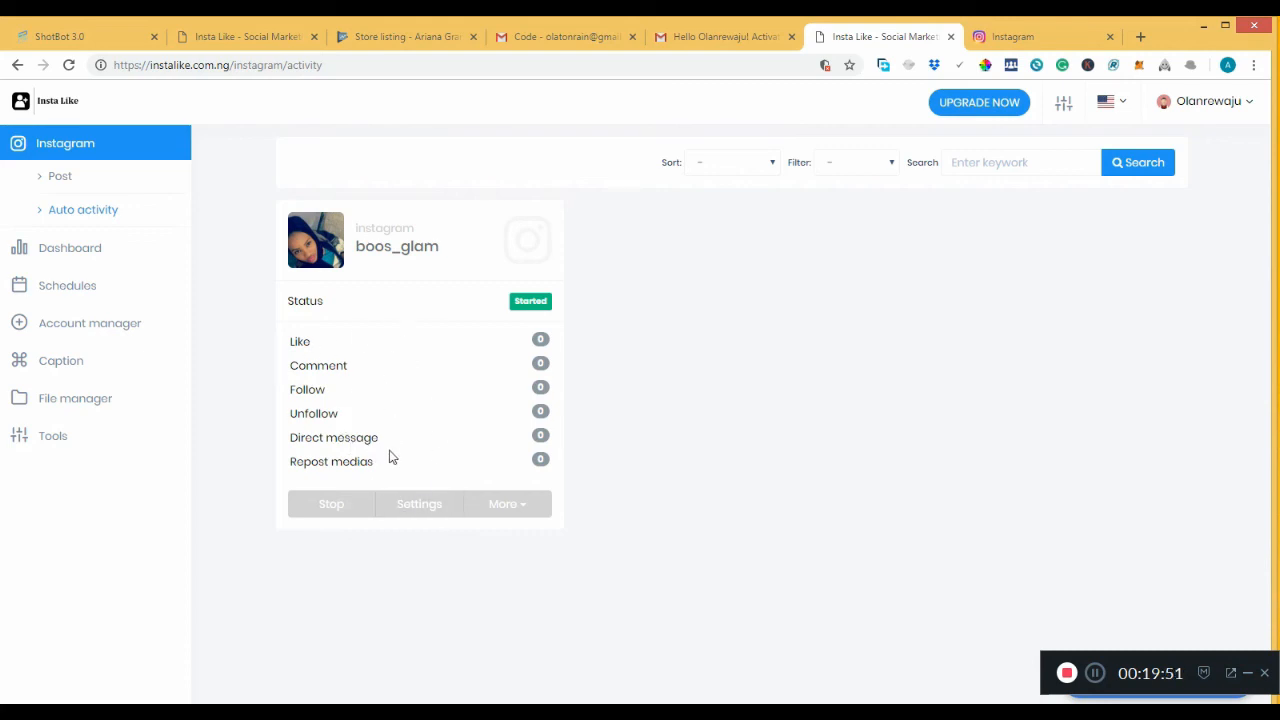
Open the running account's settings and scroll to its Follow and Unfollow sections.
left_click(417, 505)
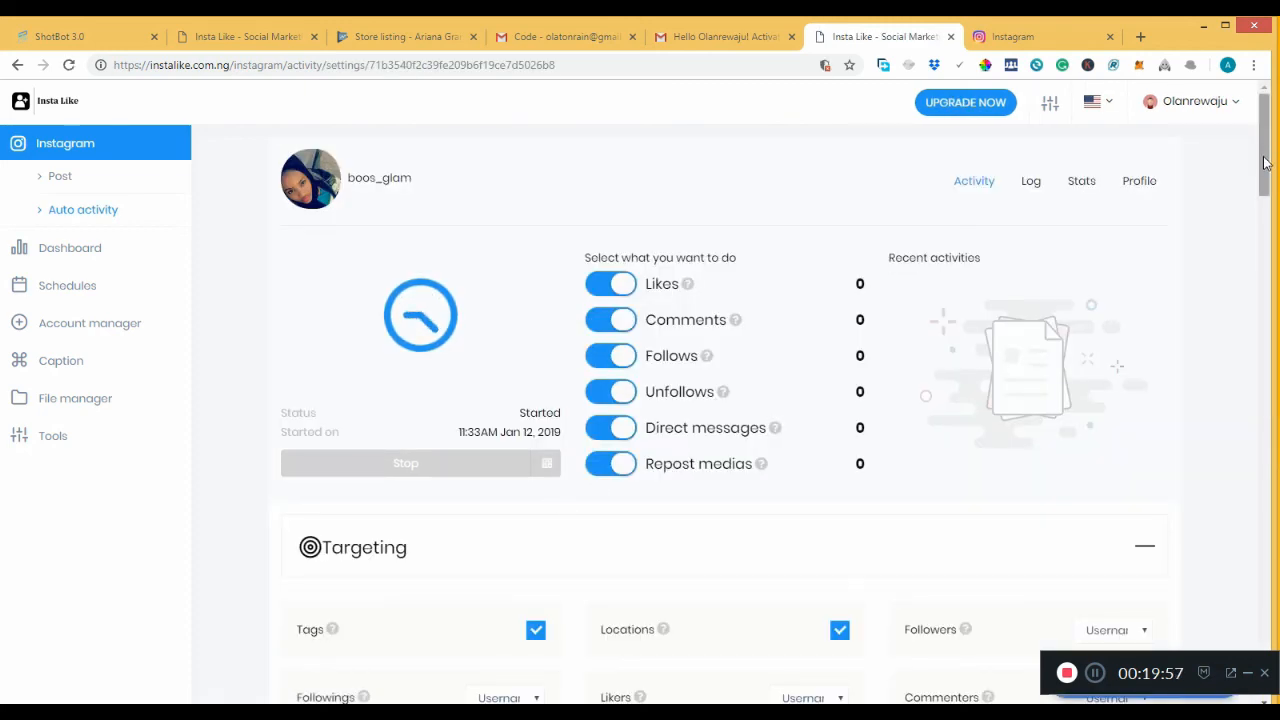
left_click_drag(1263, 163, 1262, 386)
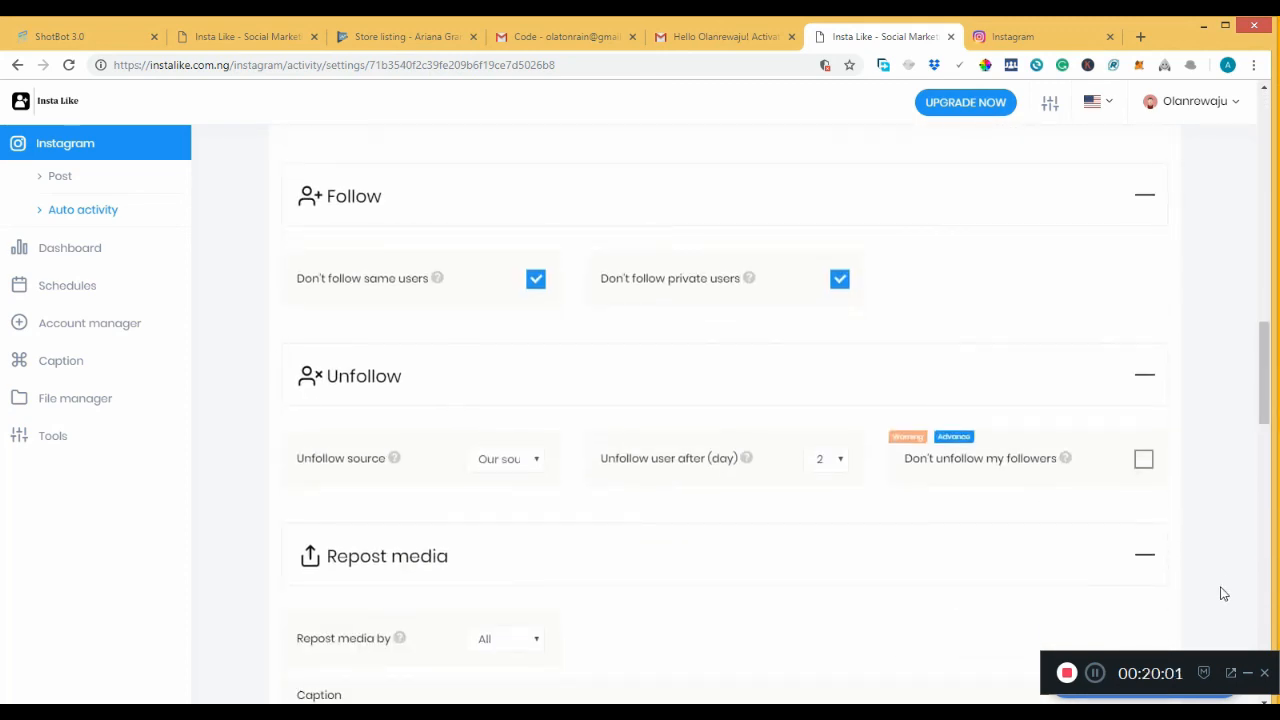